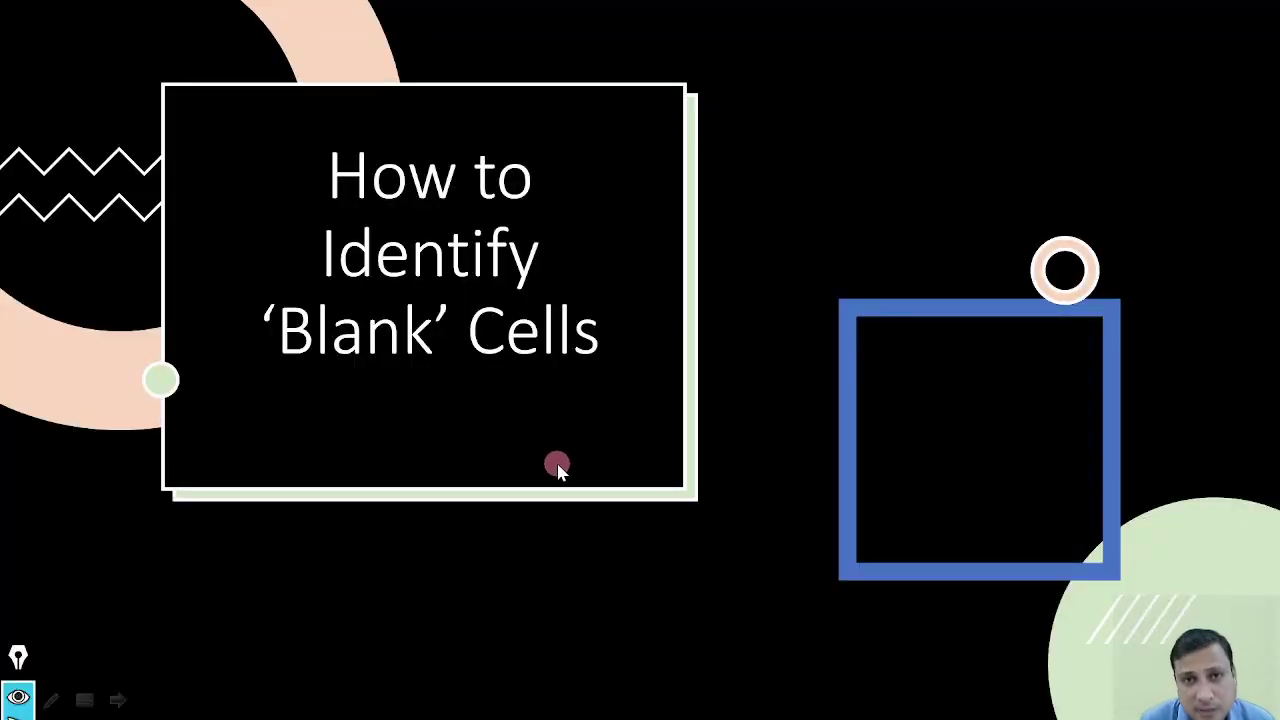
pyautogui.hotkey('alt', 'Tab')
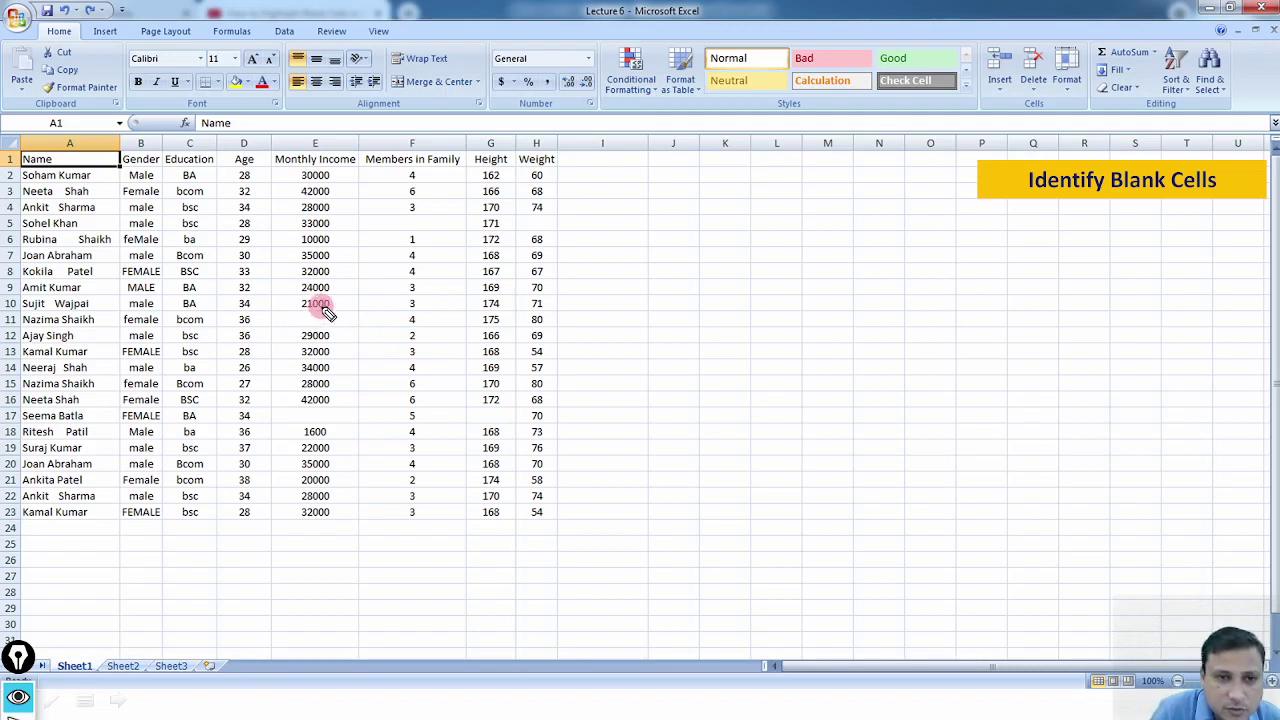
pyautogui.moveTo(322, 306)
pyautogui.mouseDown()
pyautogui.moveTo(340, 345)
pyautogui.moveTo(326, 302)
pyautogui.mouseUp()
pyautogui.moveTo(326, 430)
pyautogui.mouseDown()
pyautogui.moveTo(290, 428)
pyautogui.moveTo(345, 402)
pyautogui.mouseUp()
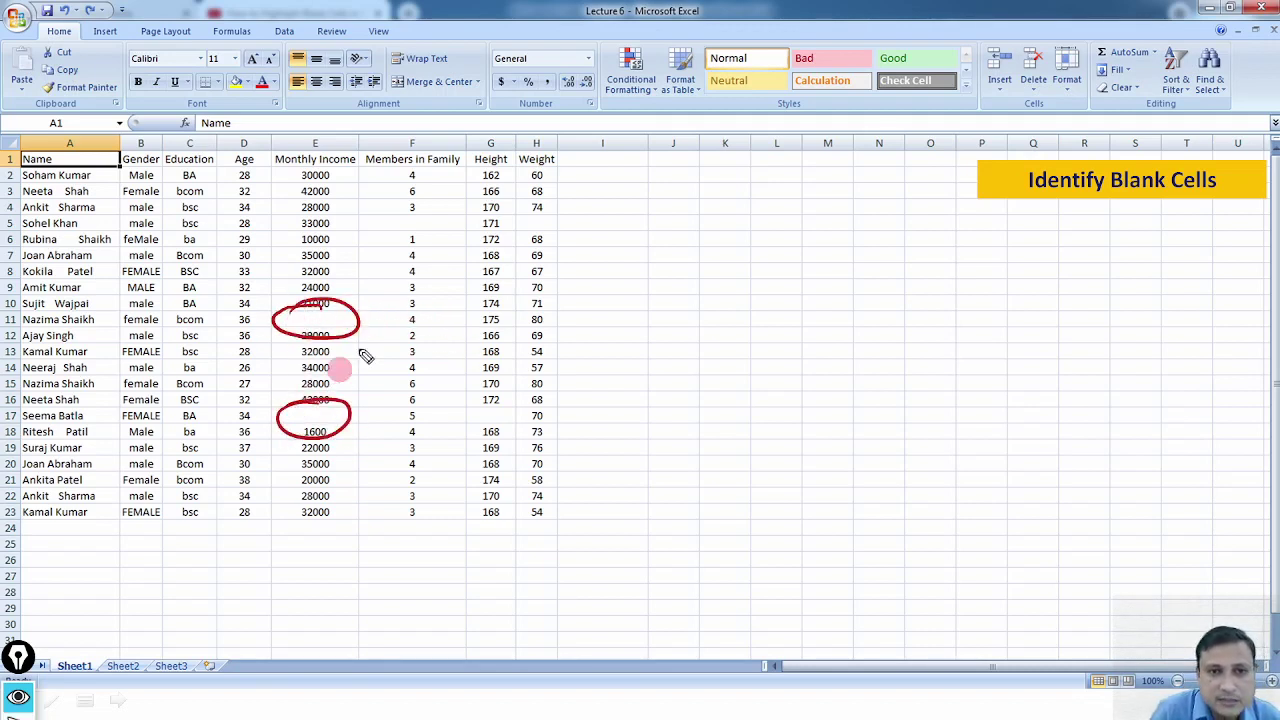
pyautogui.moveTo(425, 215); pyautogui.dragTo(400, 215)
pyautogui.moveTo(490, 412); pyautogui.dragTo(490, 400)
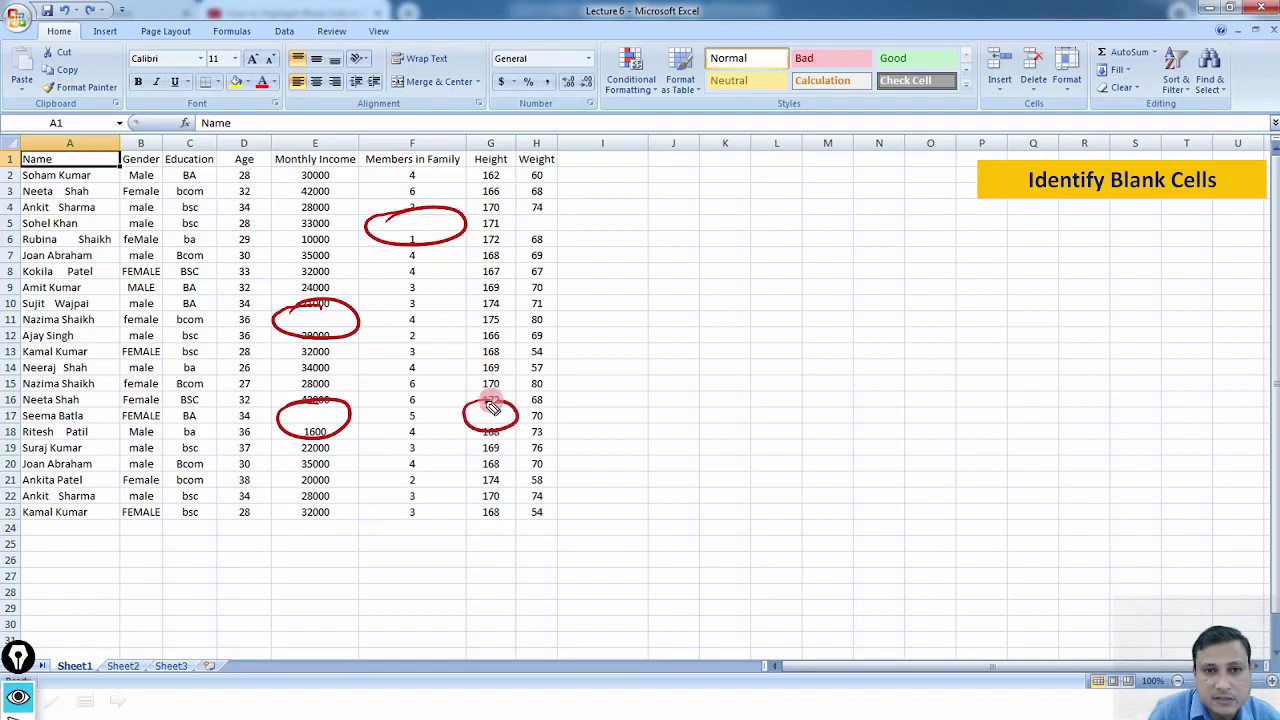
pyautogui.moveTo(541, 216); pyautogui.dragTo(535, 205)
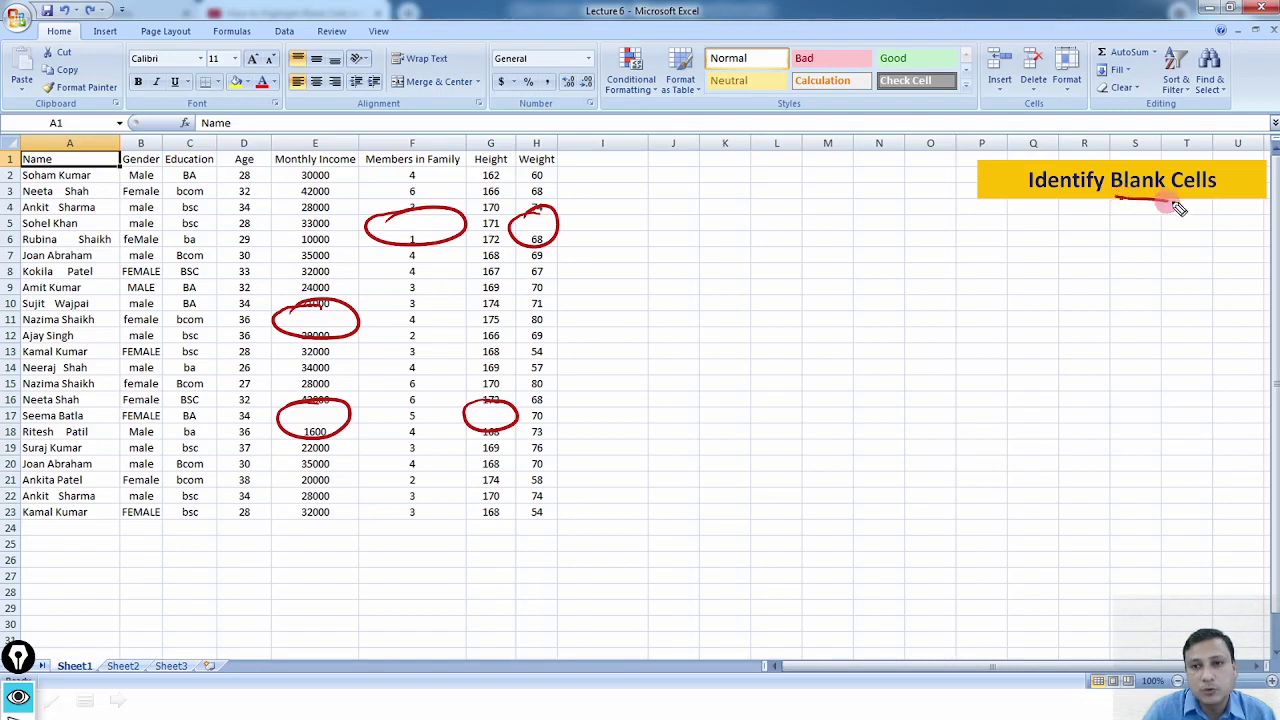
pyautogui.moveTo(1110, 198); pyautogui.dragTo(1218, 201)
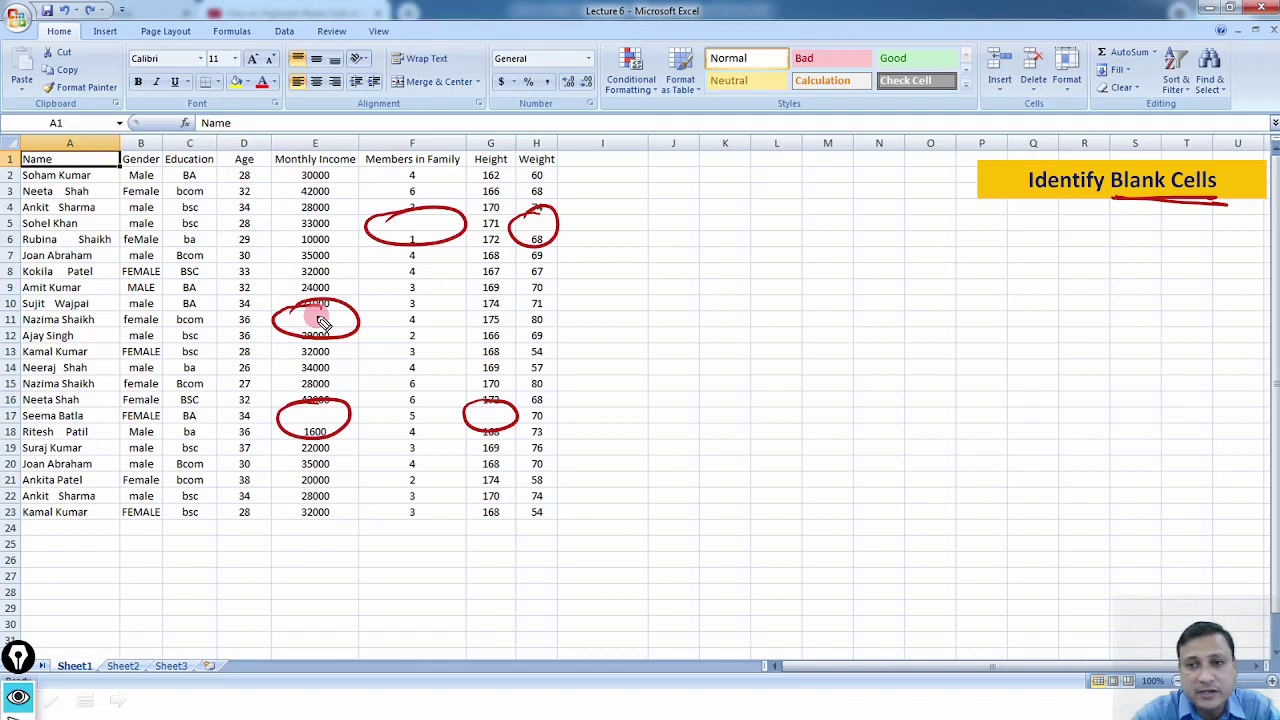
pyautogui.press('e')
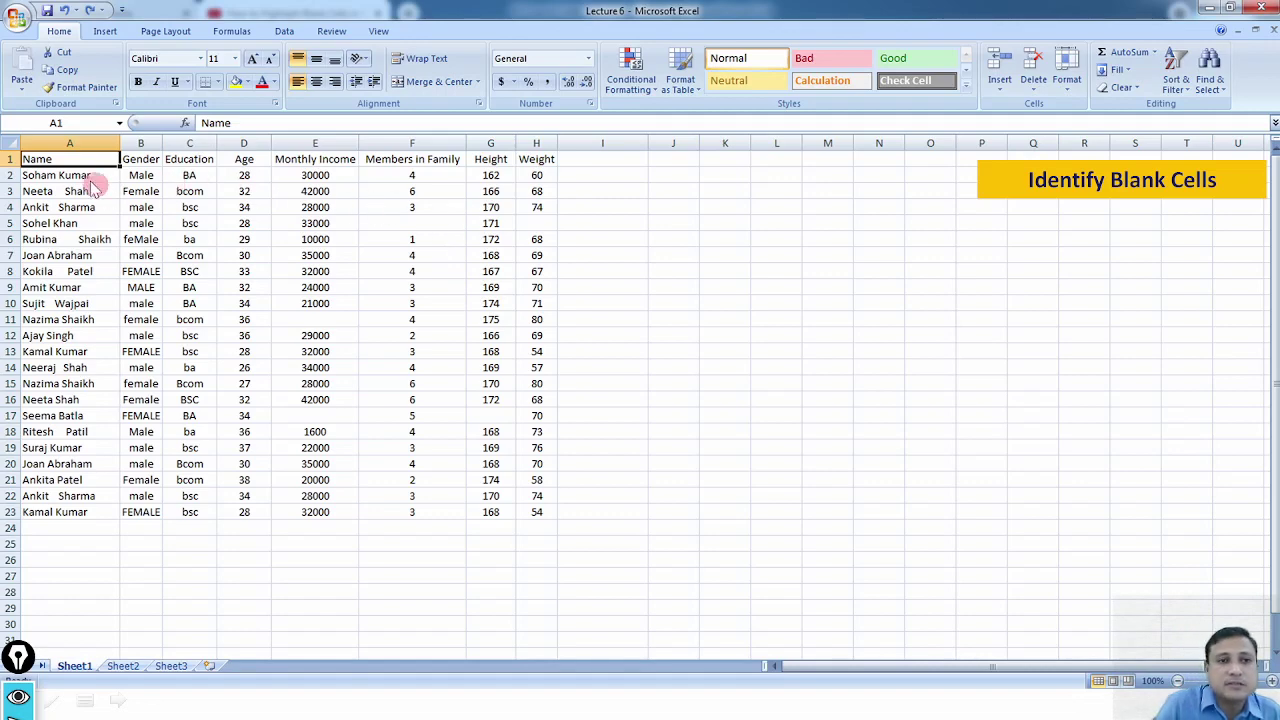
# Create a new conditional formatting rule for the whole data table A1:H23 that formats only cells that contain Blanks
pyautogui.hotkey('ctrl', 'a')
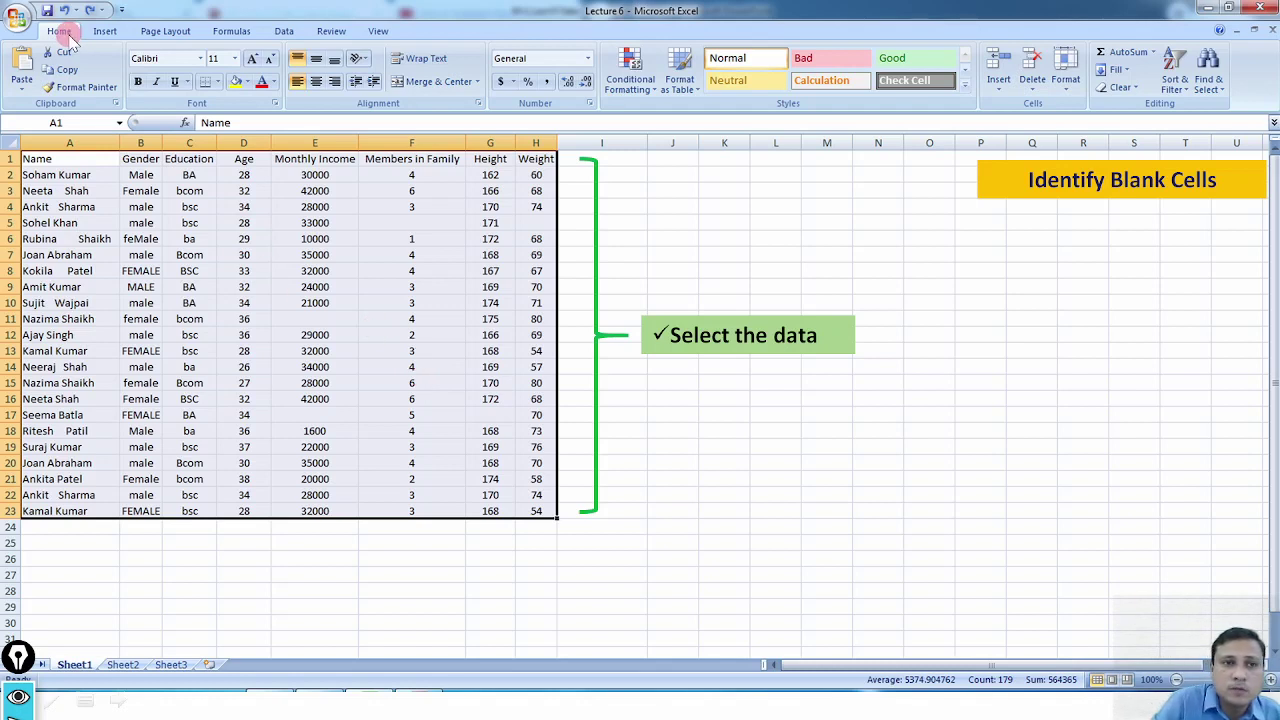
pyautogui.click(646, 90)
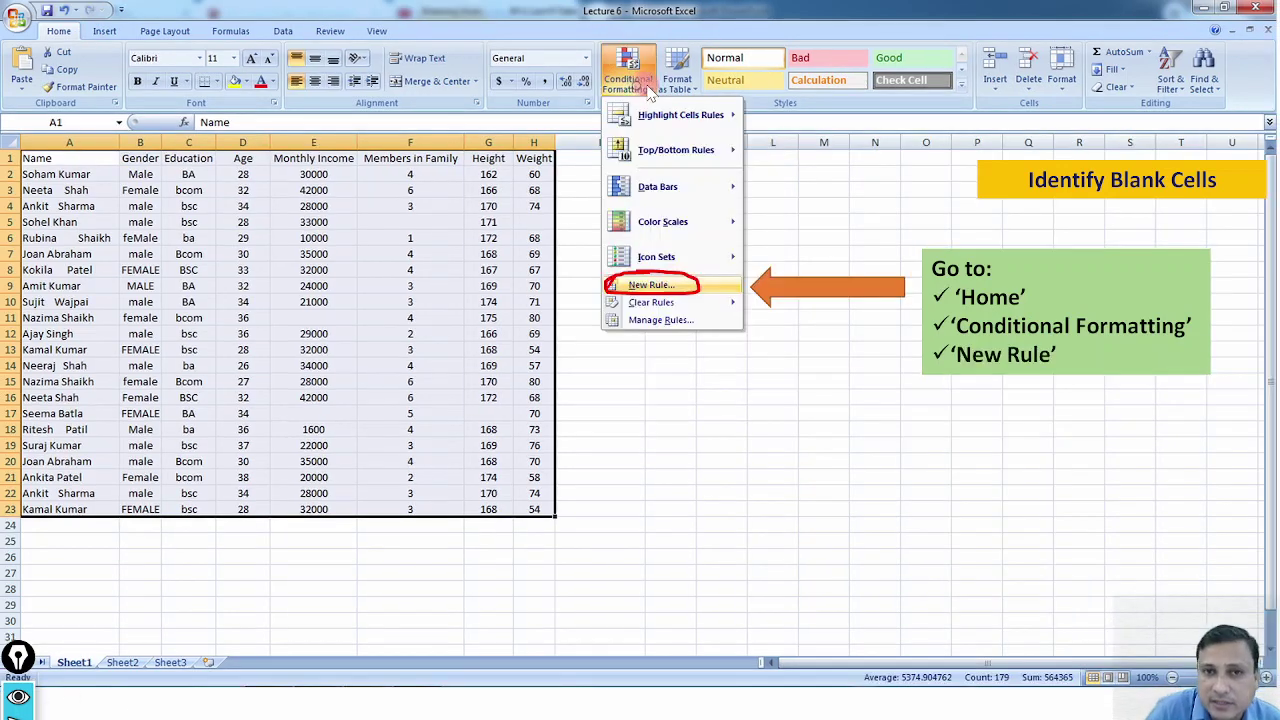
pyautogui.click(680, 288)
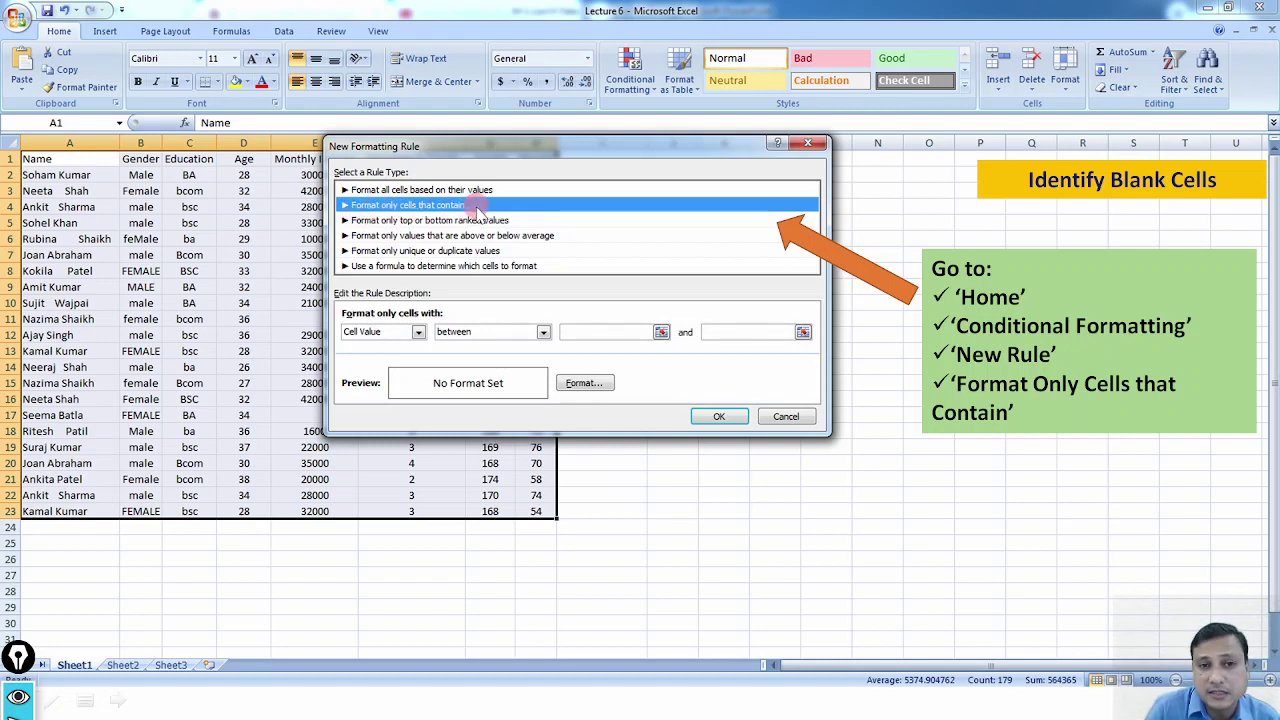
pyautogui.click(419, 332)
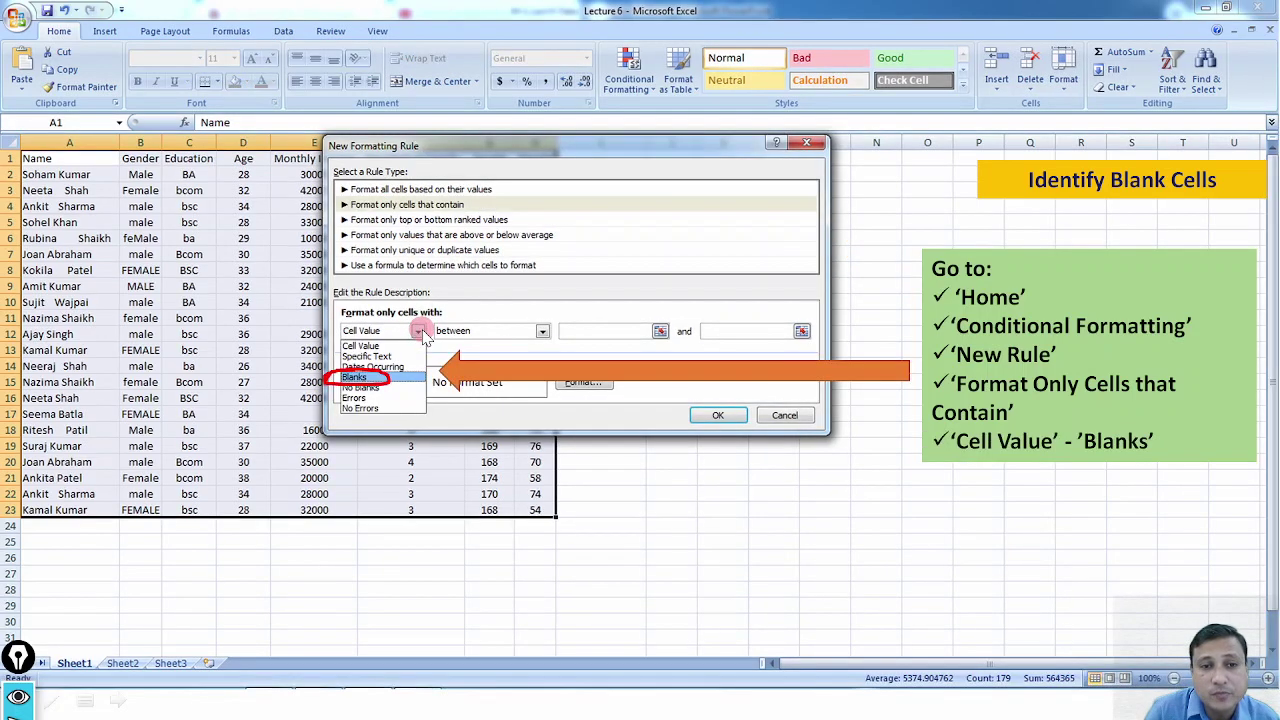
pyautogui.click(386, 380)
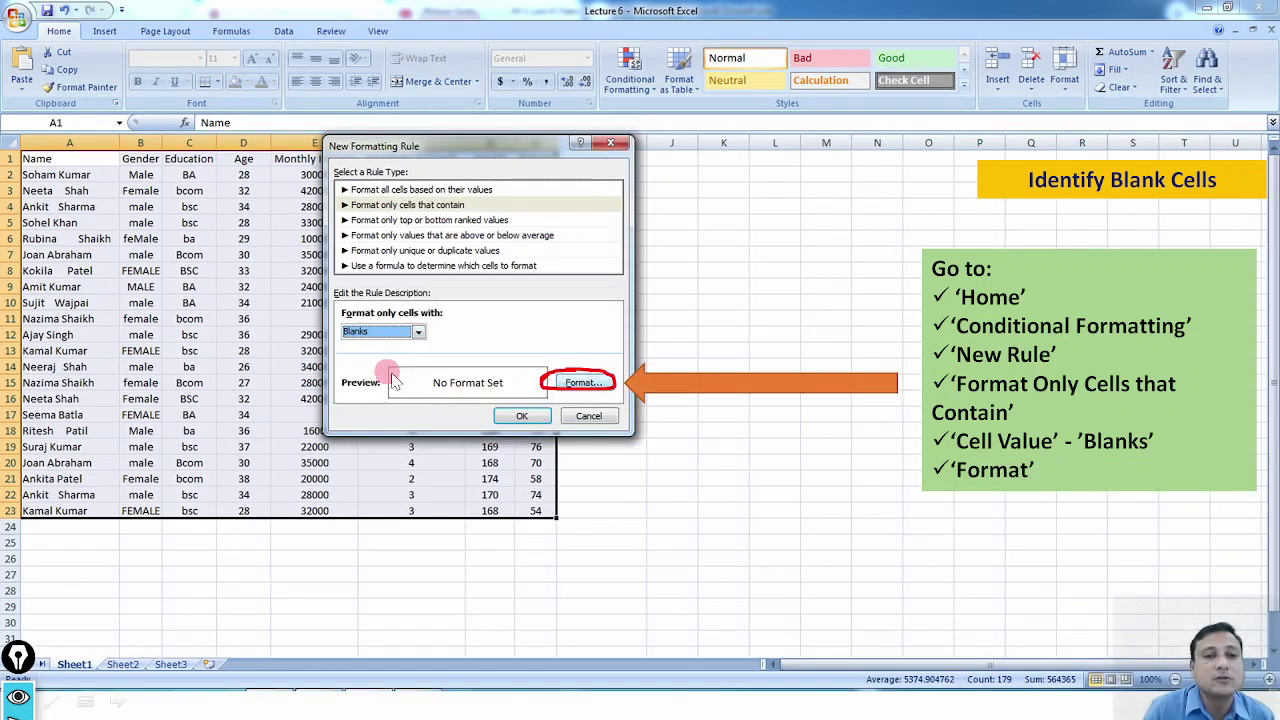
# Set a red background fill as the format of the Blanks rule and apply the rule to the table
pyautogui.click(580, 383)
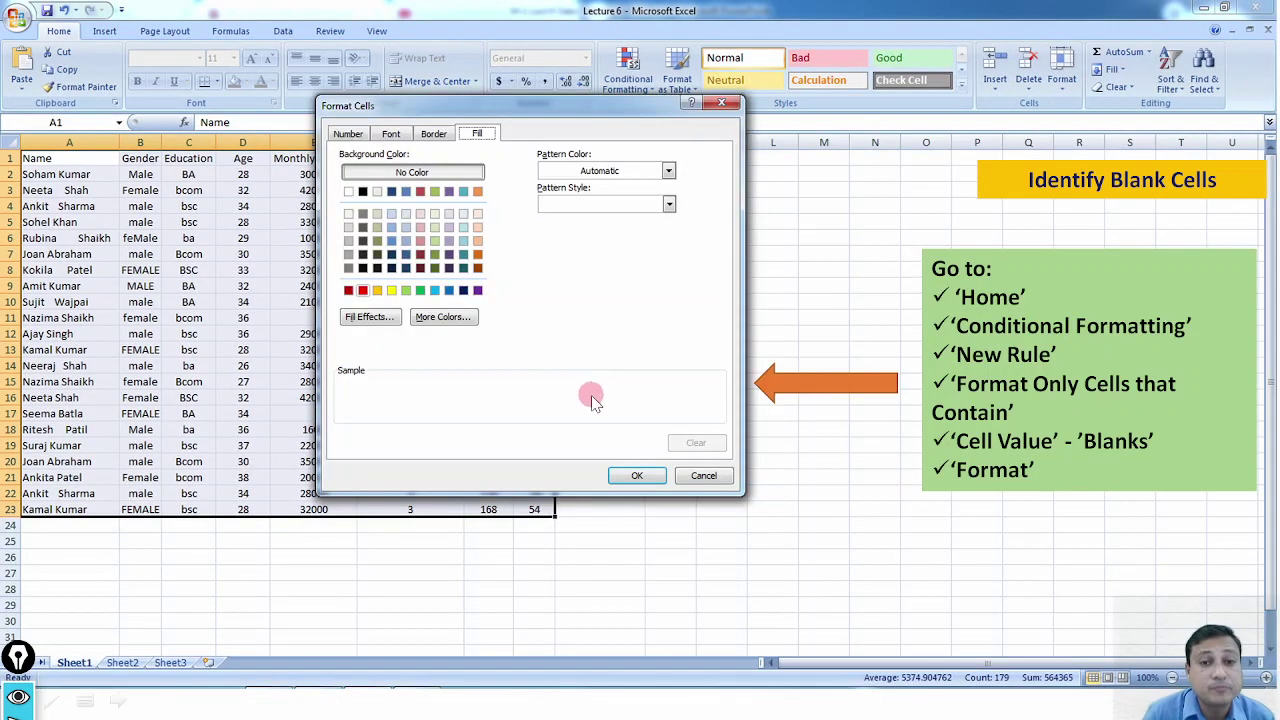
pyautogui.click(363, 291)
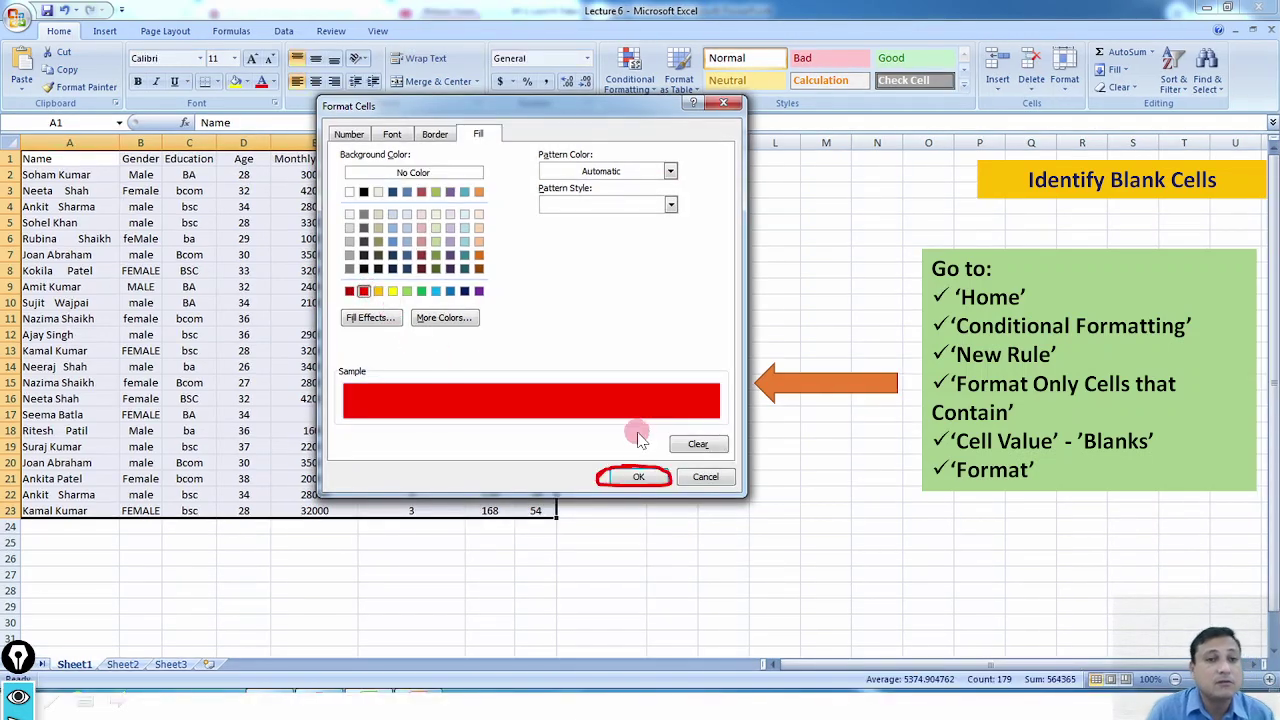
pyautogui.click(640, 477)
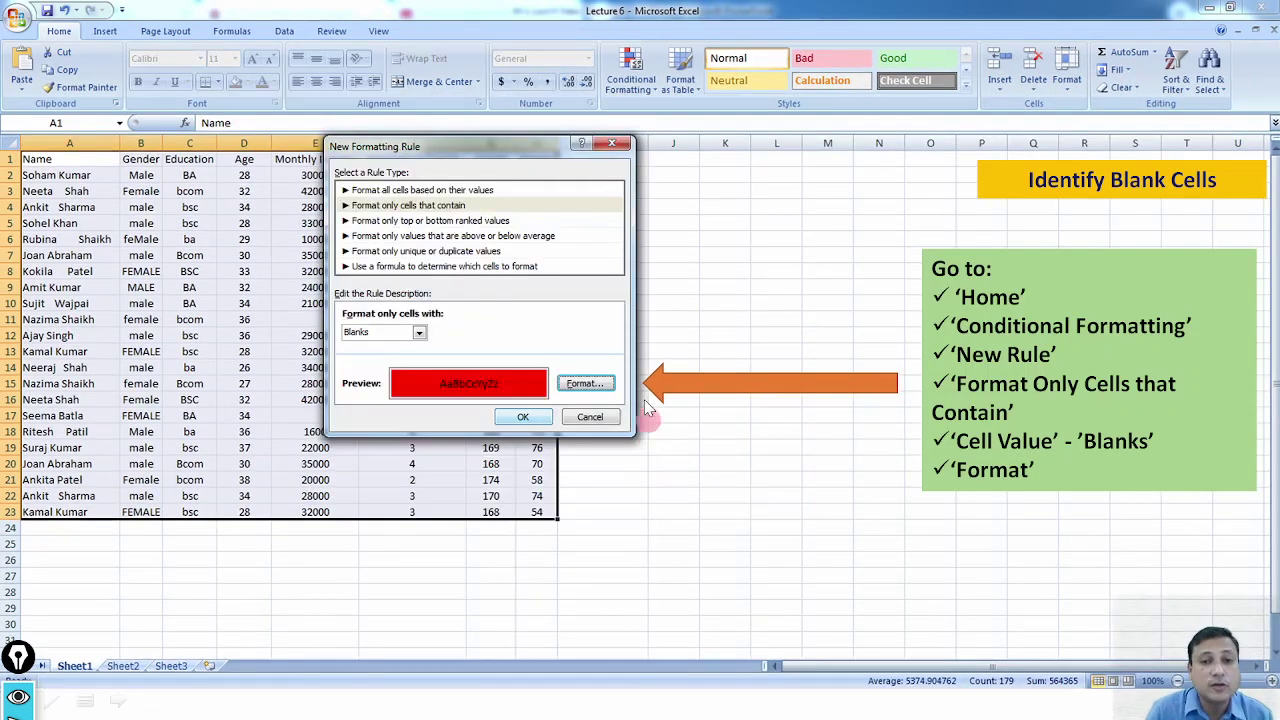
pyautogui.click(531, 418)
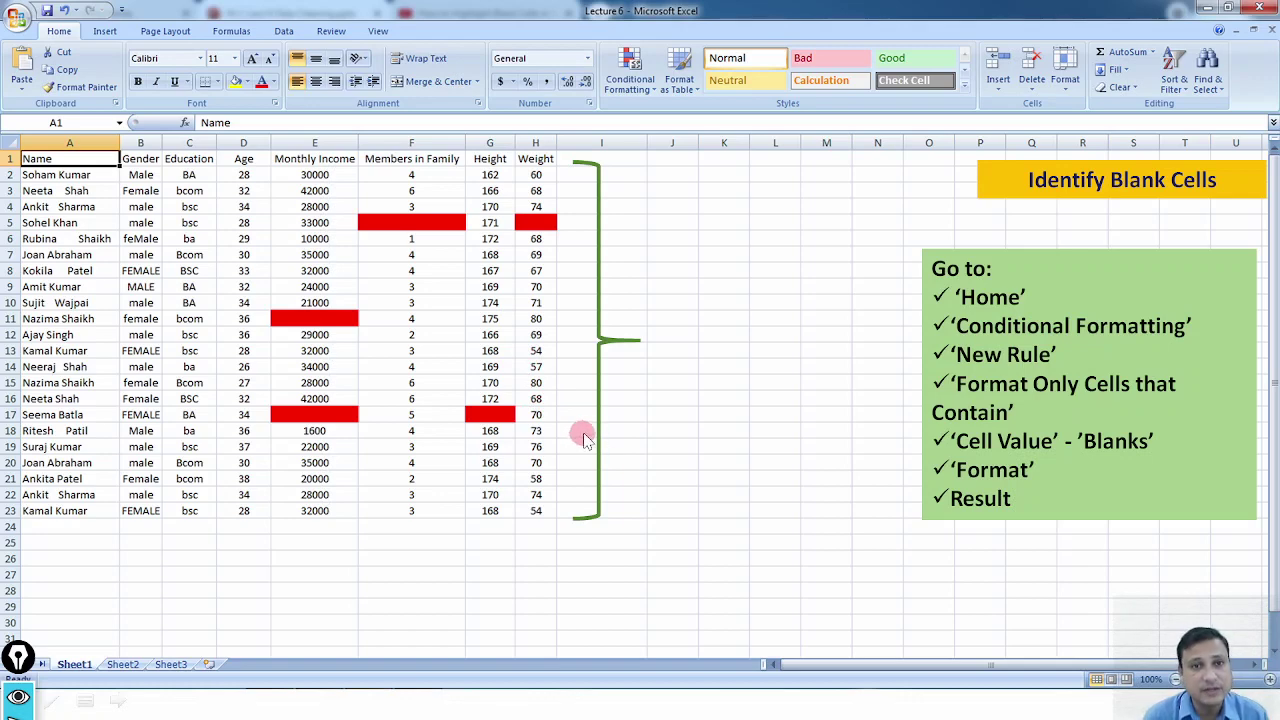
pyautogui.hotkey('alt', 'Tab')
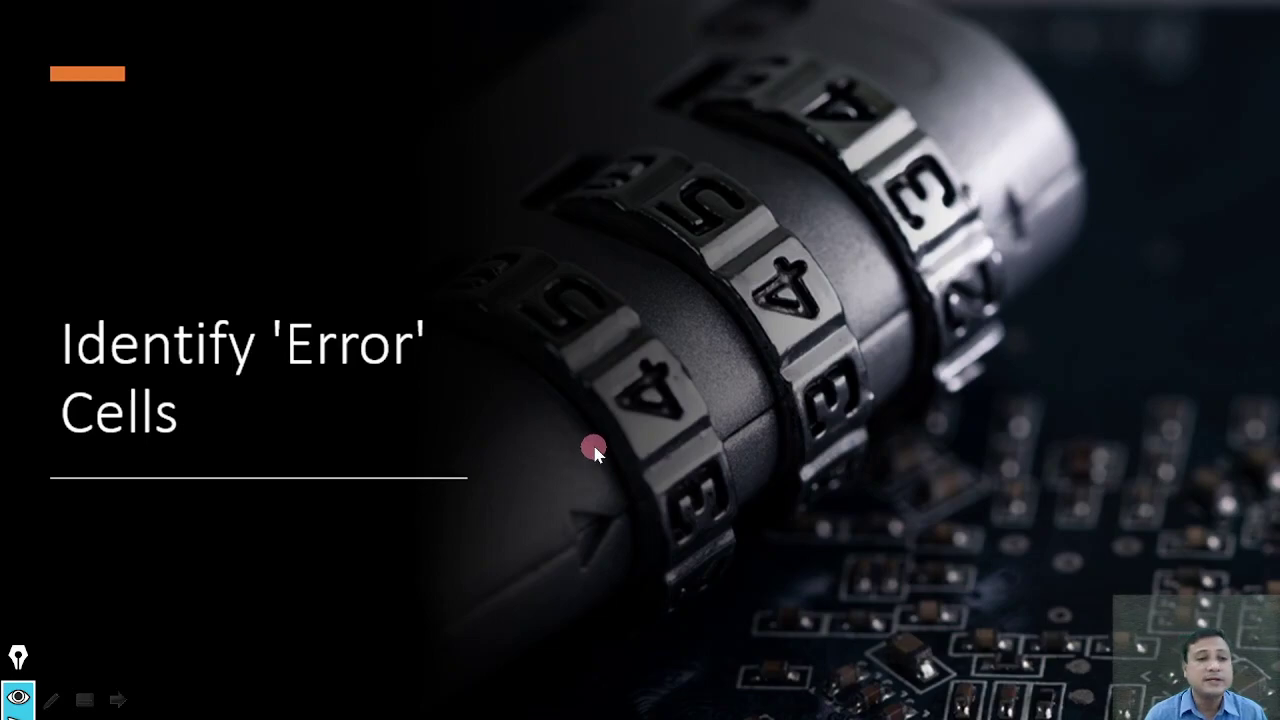
pyautogui.hotkey('alt', 'Tab')
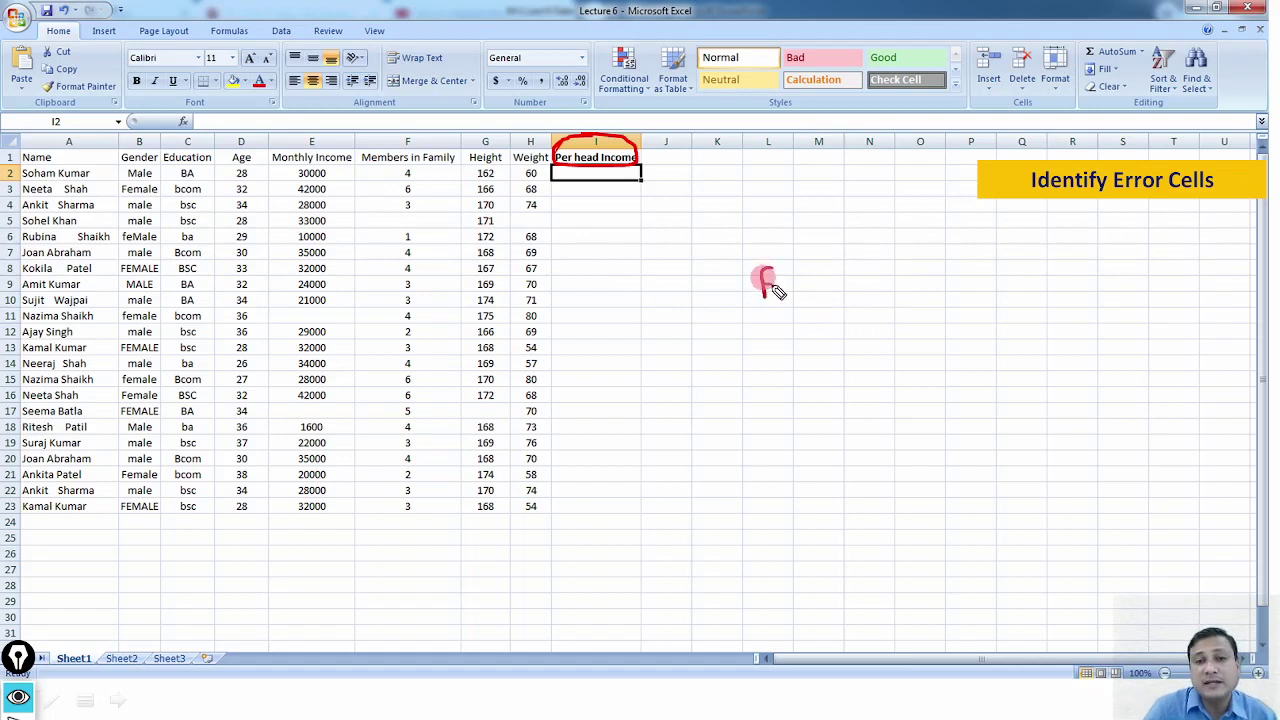
pyautogui.moveTo(777, 291)
pyautogui.mouseDown()
pyautogui.moveTo(969, 249)
pyautogui.moveTo(1037, 260)
pyautogui.moveTo(1108, 240)
pyautogui.mouseUp()
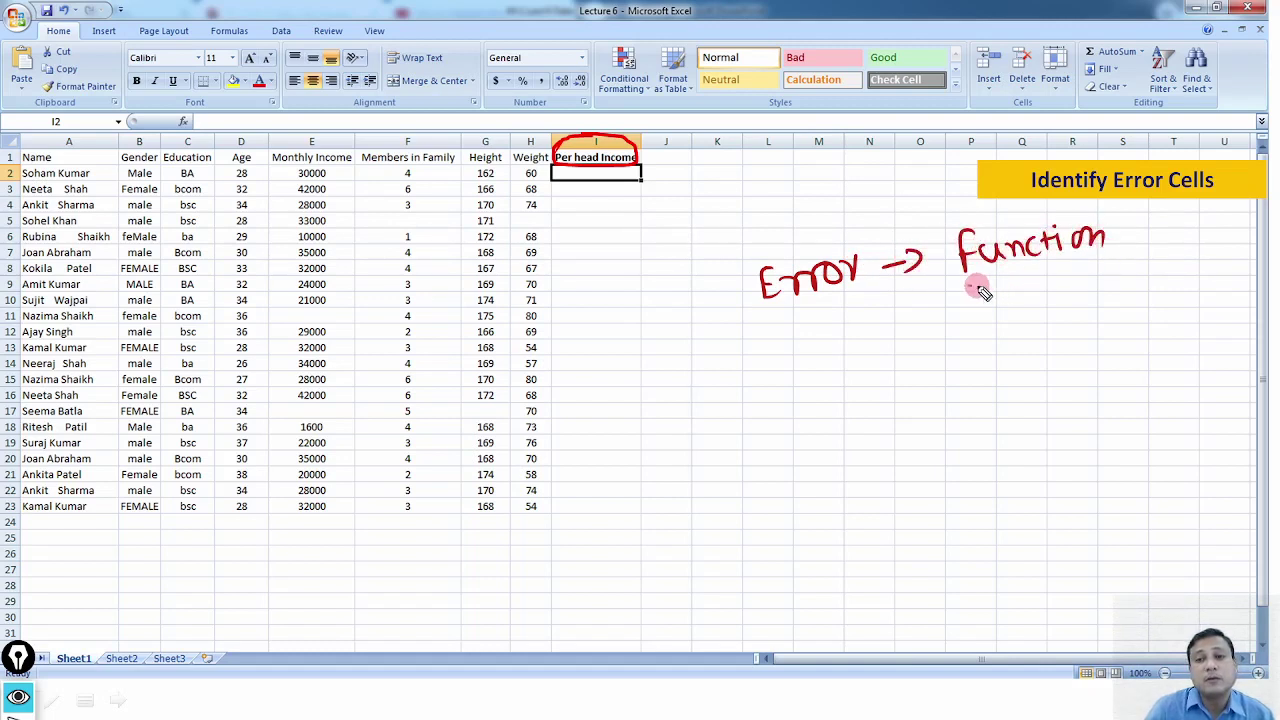
pyautogui.moveTo(966, 290); pyautogui.dragTo(1113, 265)
pyautogui.moveTo(966, 297); pyautogui.dragTo(1108, 272)
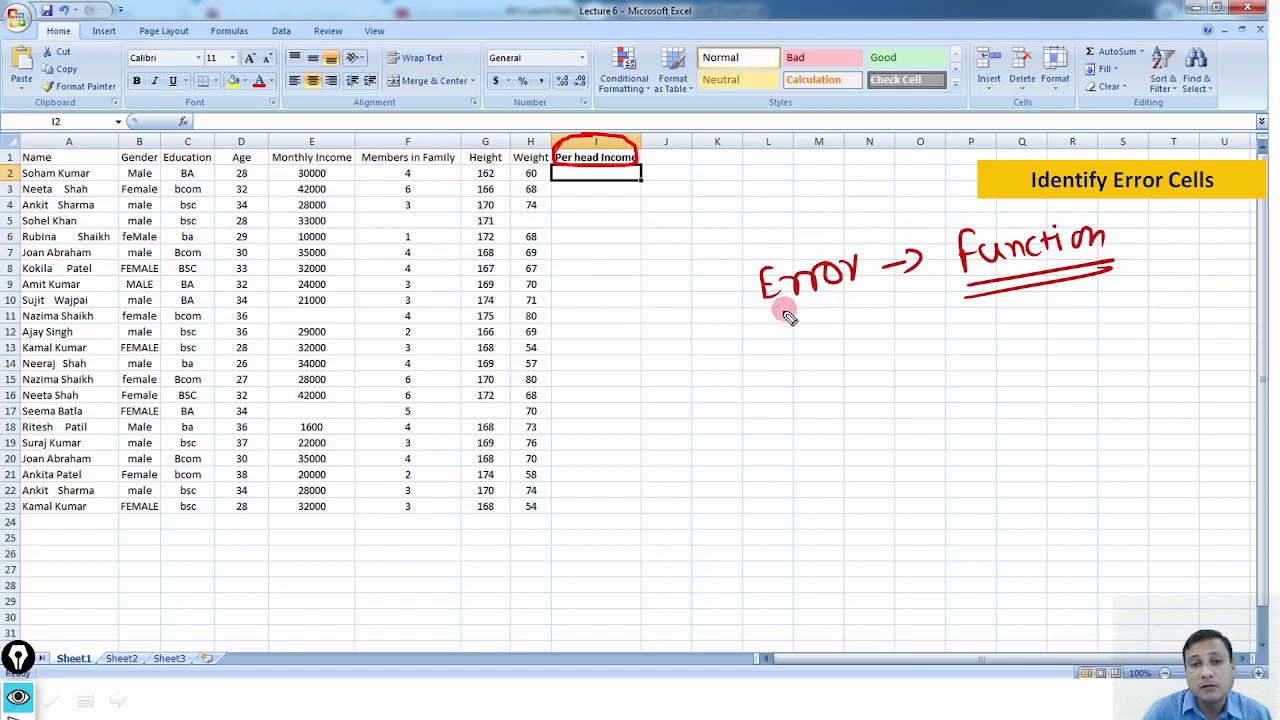
pyautogui.moveTo(764, 321); pyautogui.dragTo(880, 290)
pyautogui.moveTo(714, 258); pyautogui.dragTo(748, 322)
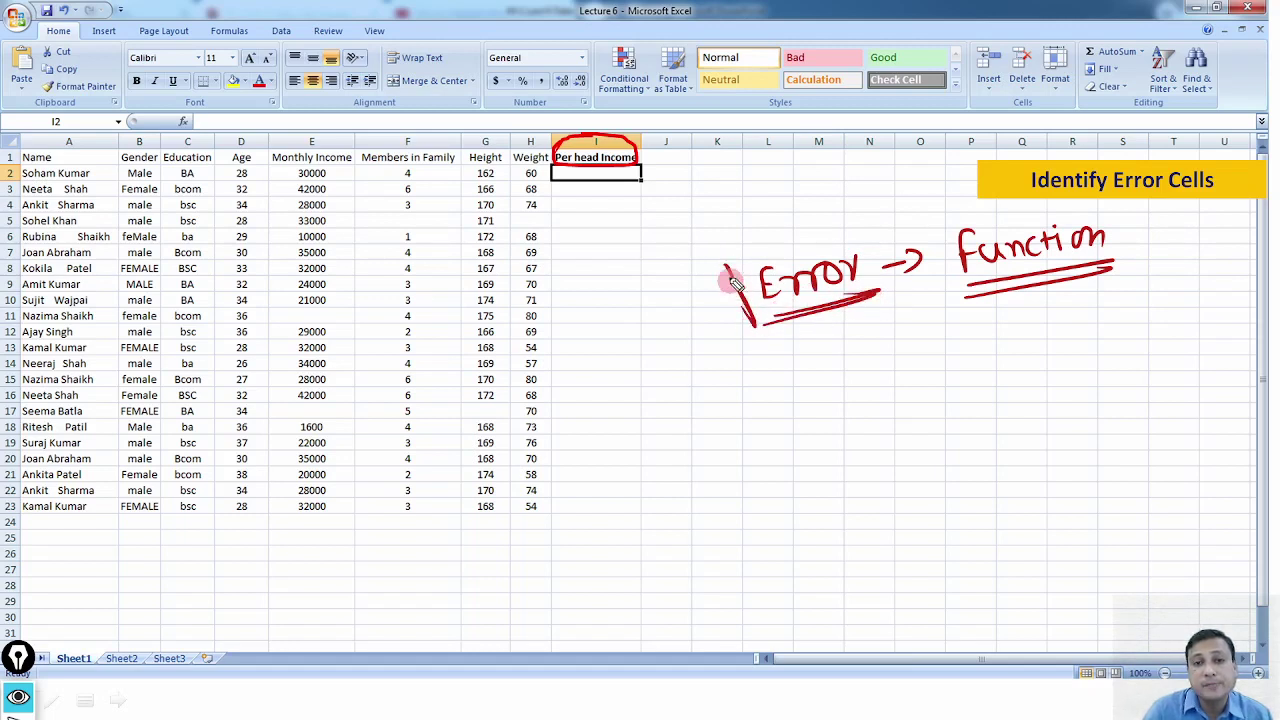
pyautogui.moveTo(716, 260)
pyautogui.mouseDown()
pyautogui.moveTo(855, 228)
pyautogui.moveTo(882, 295)
pyautogui.moveTo(731, 251)
pyautogui.moveTo(760, 325)
pyautogui.mouseUp()
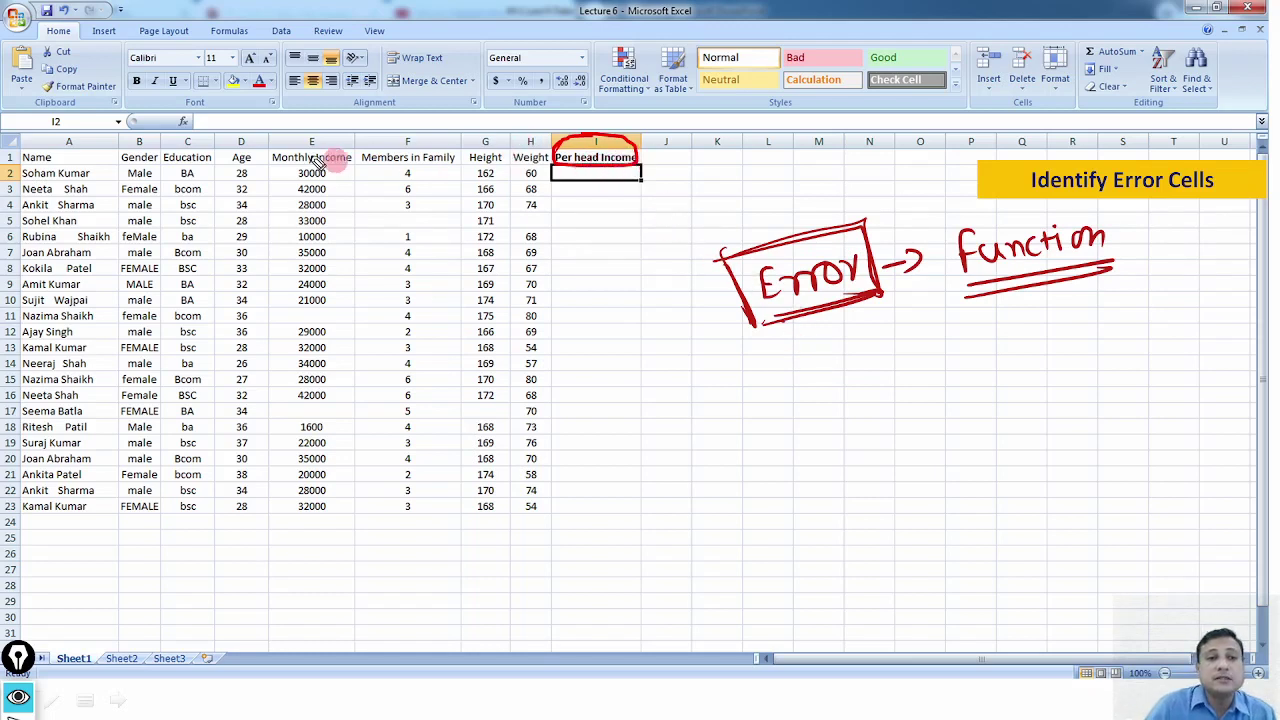
pyautogui.moveTo(653, 152)
pyautogui.mouseDown()
pyautogui.moveTo(665, 162)
pyautogui.moveTo(700, 145)
pyautogui.mouseUp()
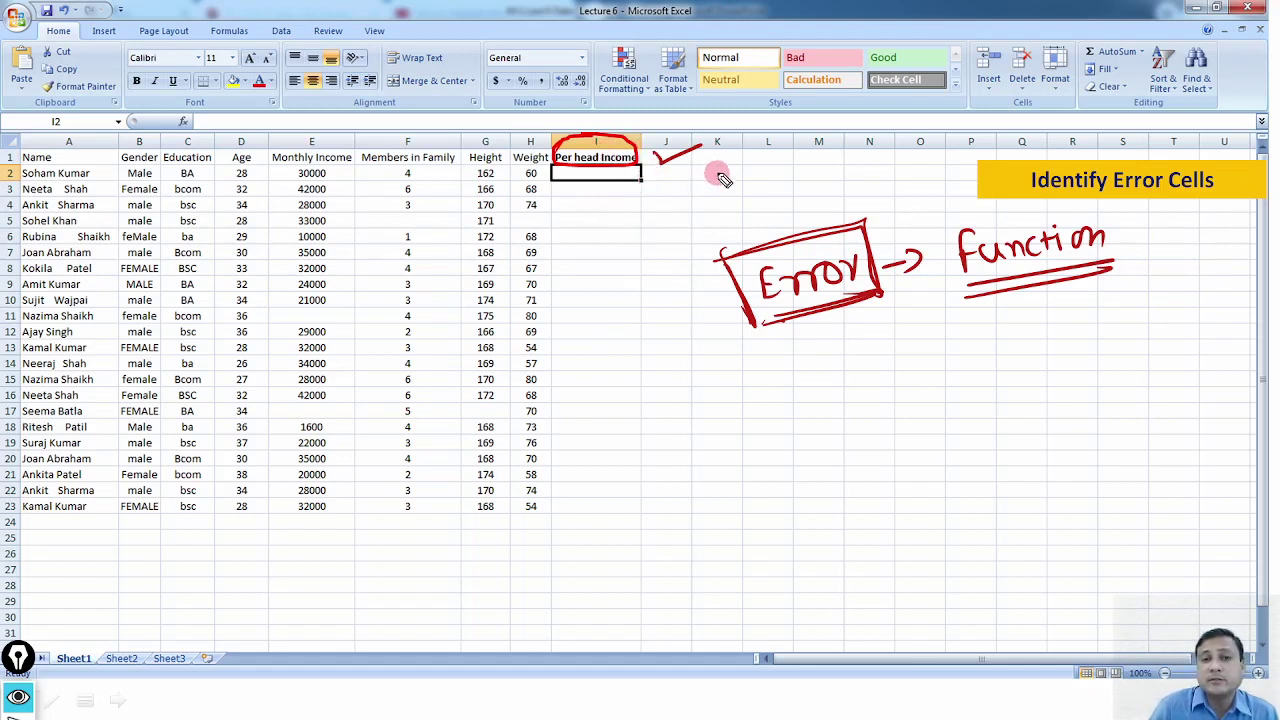
pyautogui.moveTo(716, 165)
pyautogui.mouseDown()
pyautogui.moveTo(737, 177)
pyautogui.moveTo(822, 166)
pyautogui.mouseUp()
pyautogui.moveTo(700, 206)
pyautogui.mouseDown()
pyautogui.moveTo(740, 213)
pyautogui.moveTo(866, 187)
pyautogui.moveTo(700, 205)
pyautogui.moveTo(724, 210)
pyautogui.mouseUp()
pyautogui.moveTo(783, 160)
pyautogui.mouseDown()
pyautogui.moveTo(826, 149)
pyautogui.moveTo(846, 171)
pyautogui.moveTo(862, 162)
pyautogui.mouseUp()
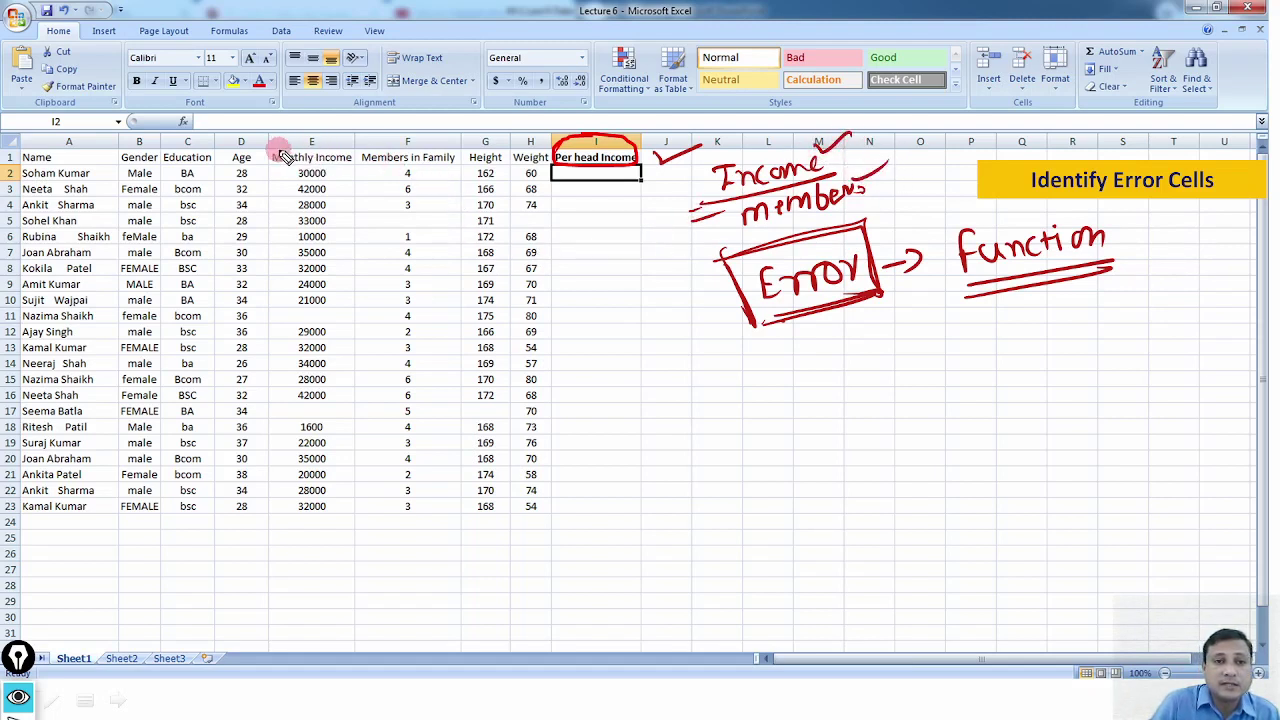
pyautogui.moveTo(272, 157)
pyautogui.mouseDown()
pyautogui.moveTo(340, 172)
pyautogui.moveTo(272, 152)
pyautogui.mouseUp()
pyautogui.moveTo(395, 140)
pyautogui.mouseDown()
pyautogui.moveTo(440, 172)
pyautogui.moveTo(366, 152)
pyautogui.mouseUp()
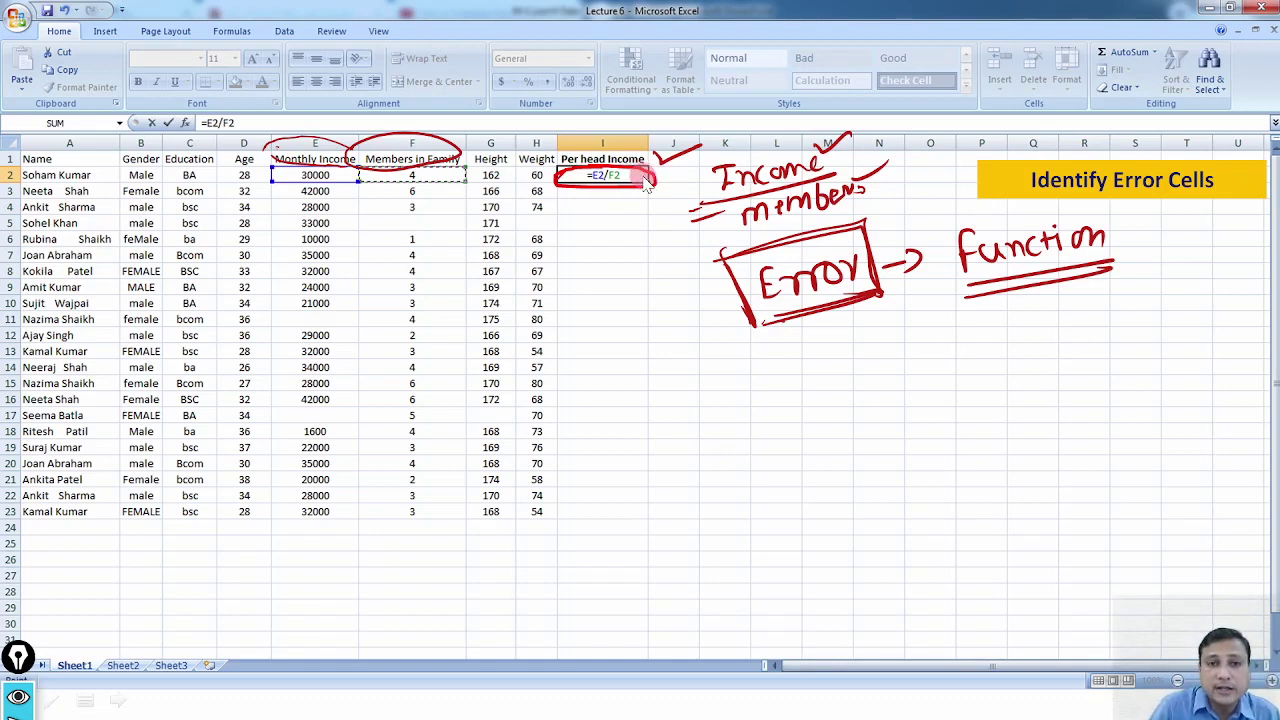
# Calculate the per head income in I2 with =E2/F2 and fill the formula down to I23
pyautogui.hotkey('ctrl', 'Return')
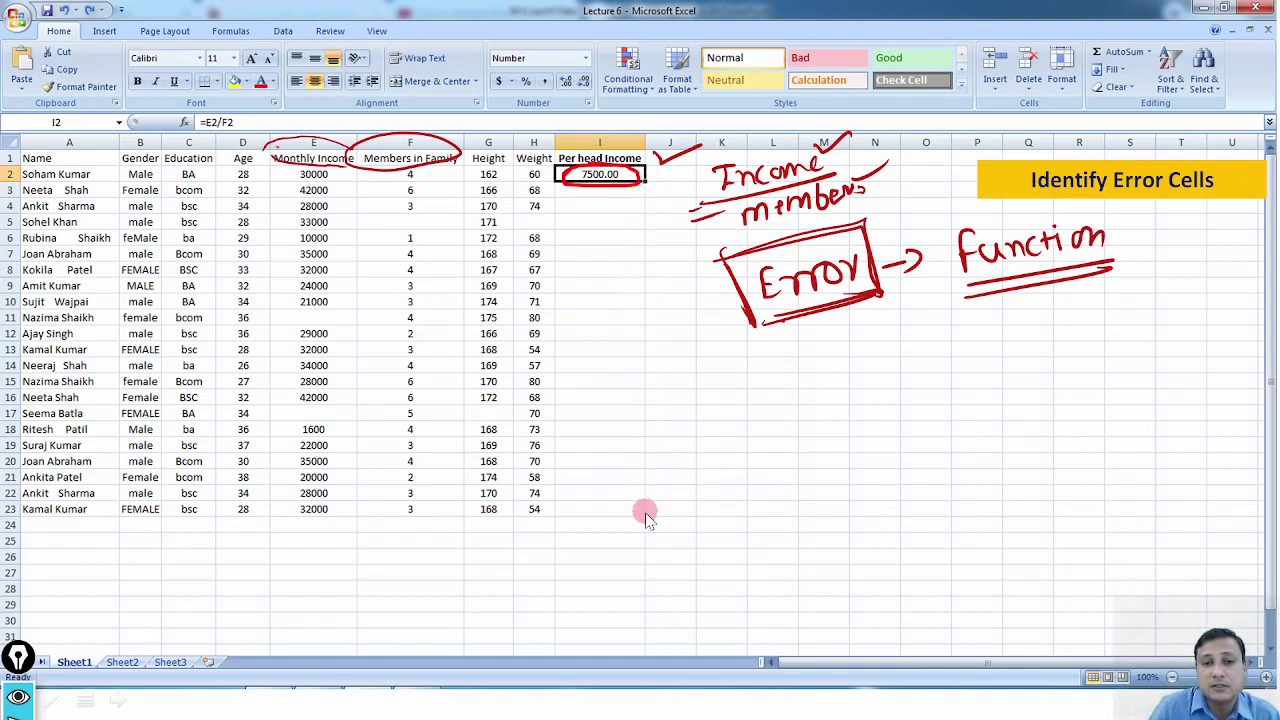
pyautogui.moveTo(646, 525); pyautogui.dragTo(651, 514)
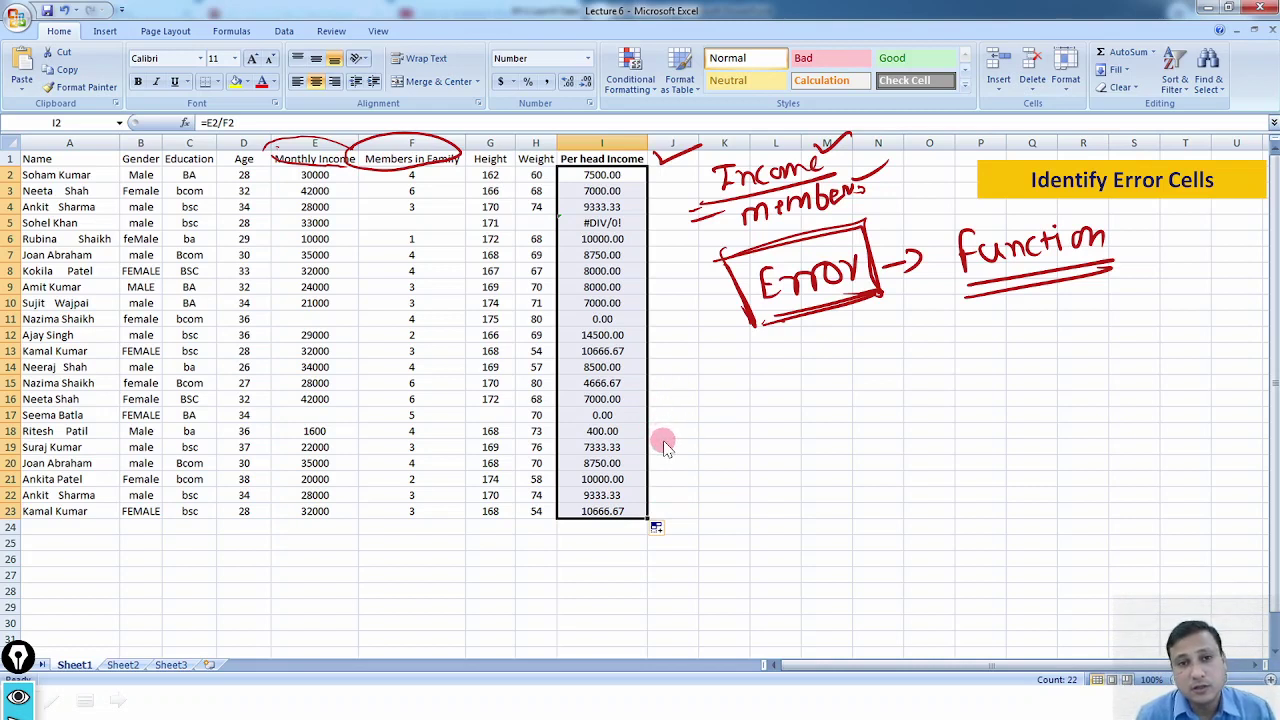
pyautogui.press('Escape')
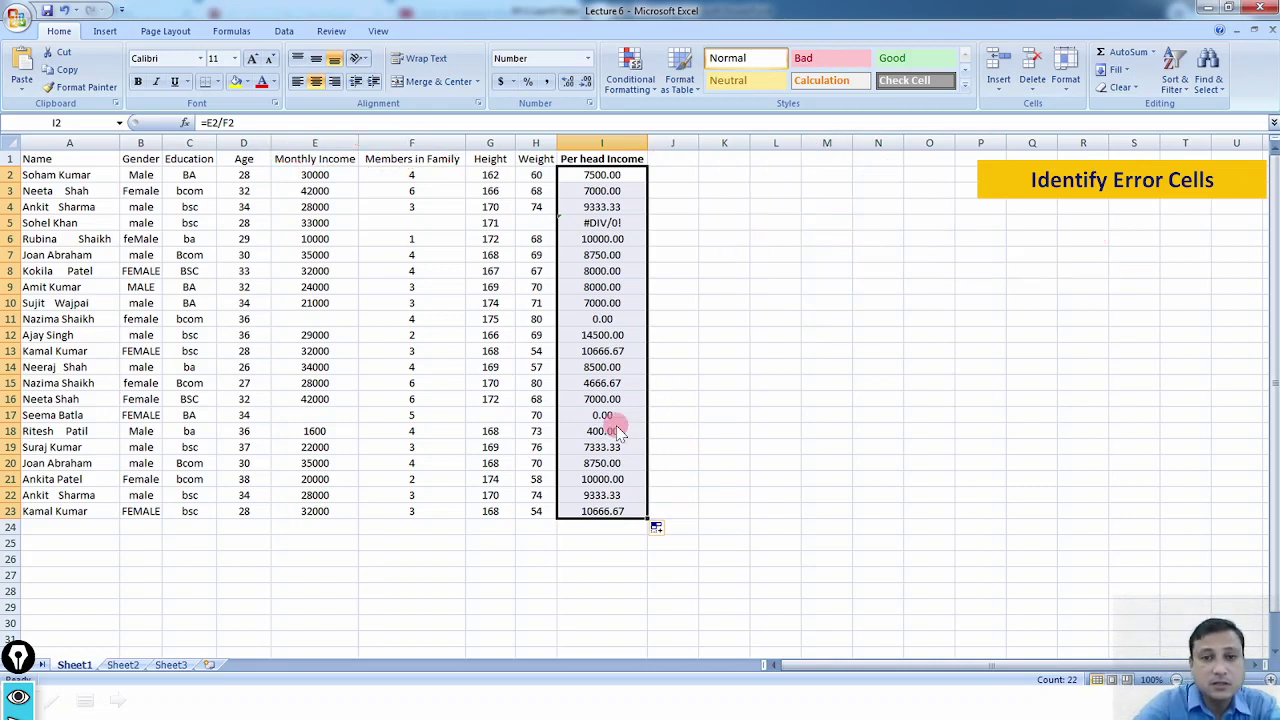
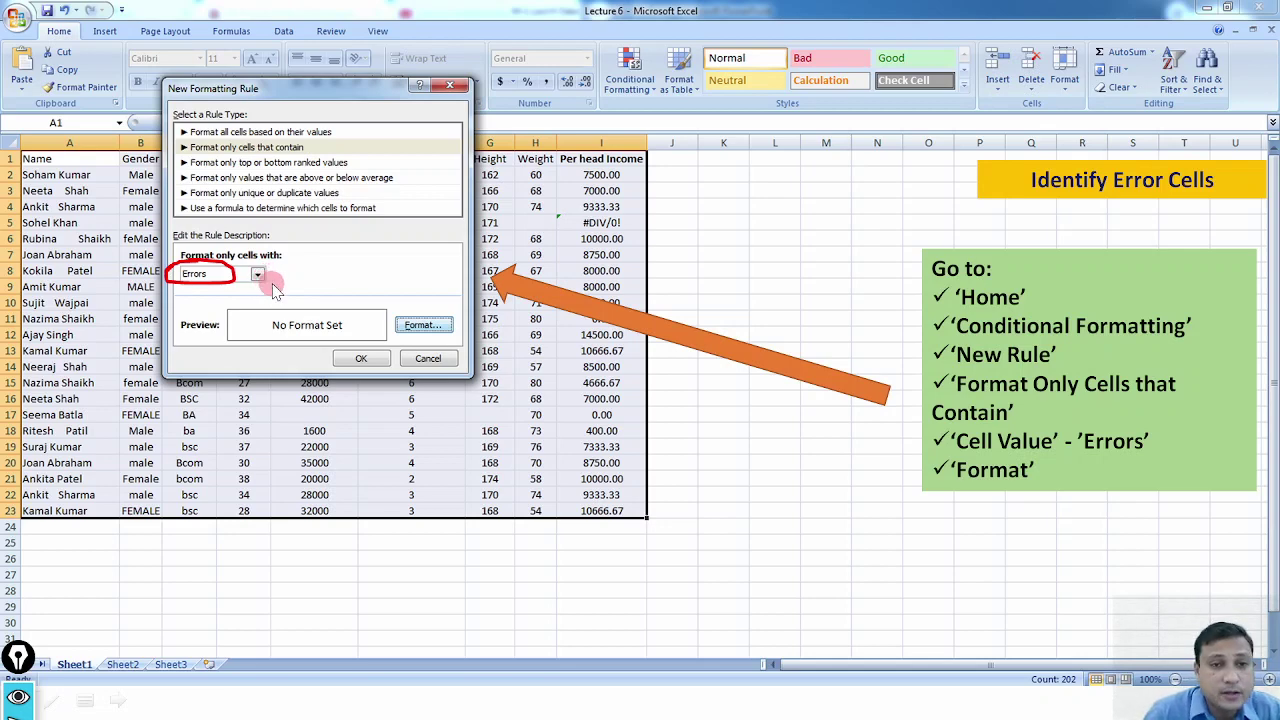
# Set a yellow background fill as the format of the Errors rule and apply the rule to the table
pyautogui.click(424, 325)
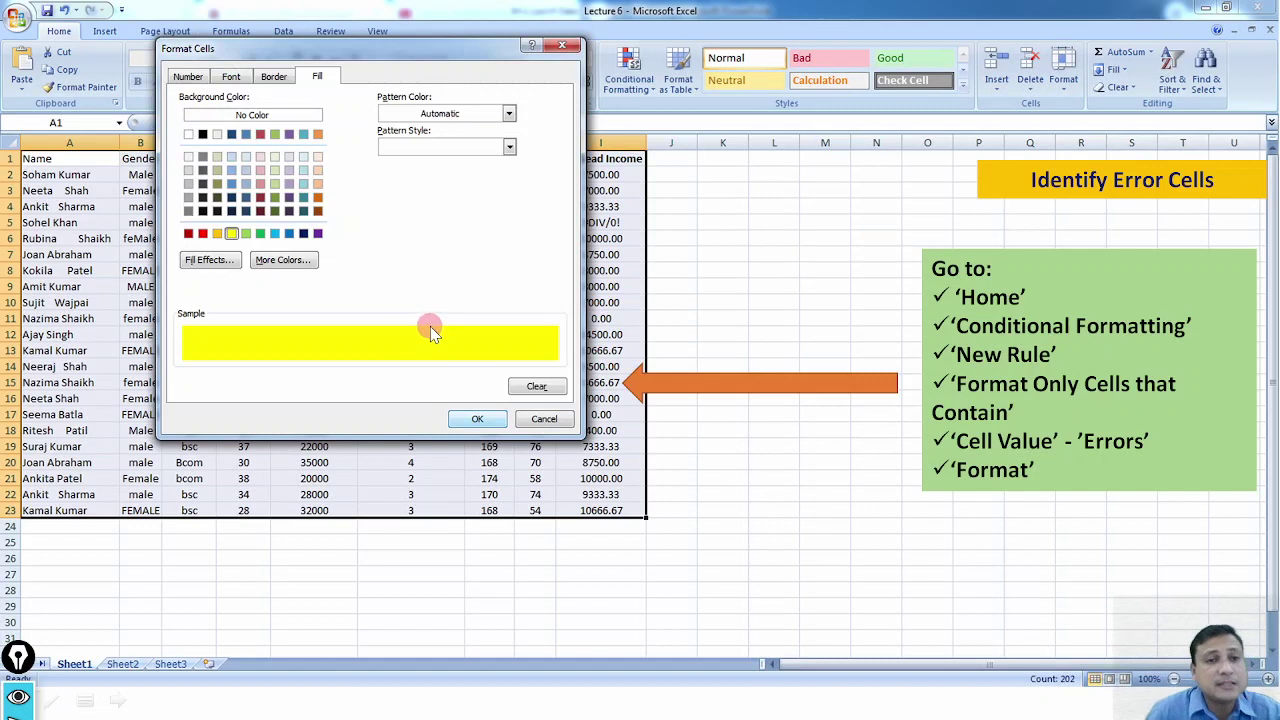
pyautogui.doubleClick(231, 234)
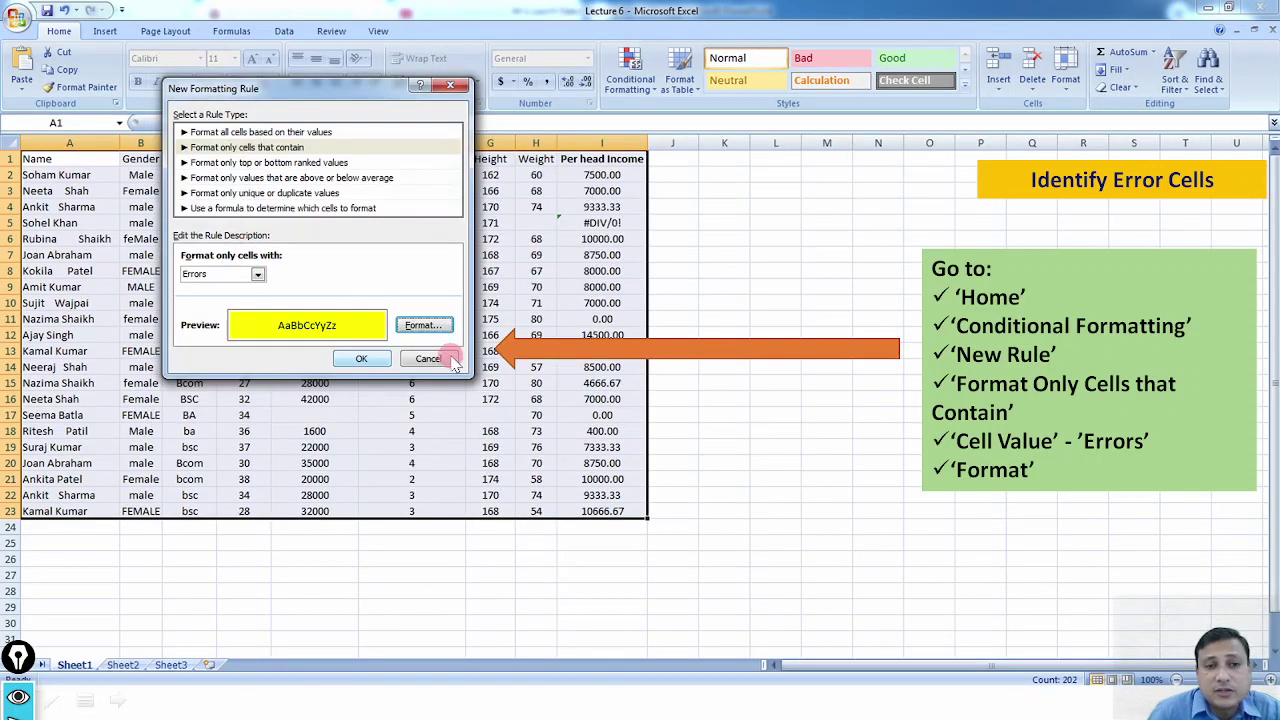
pyautogui.click(373, 362)
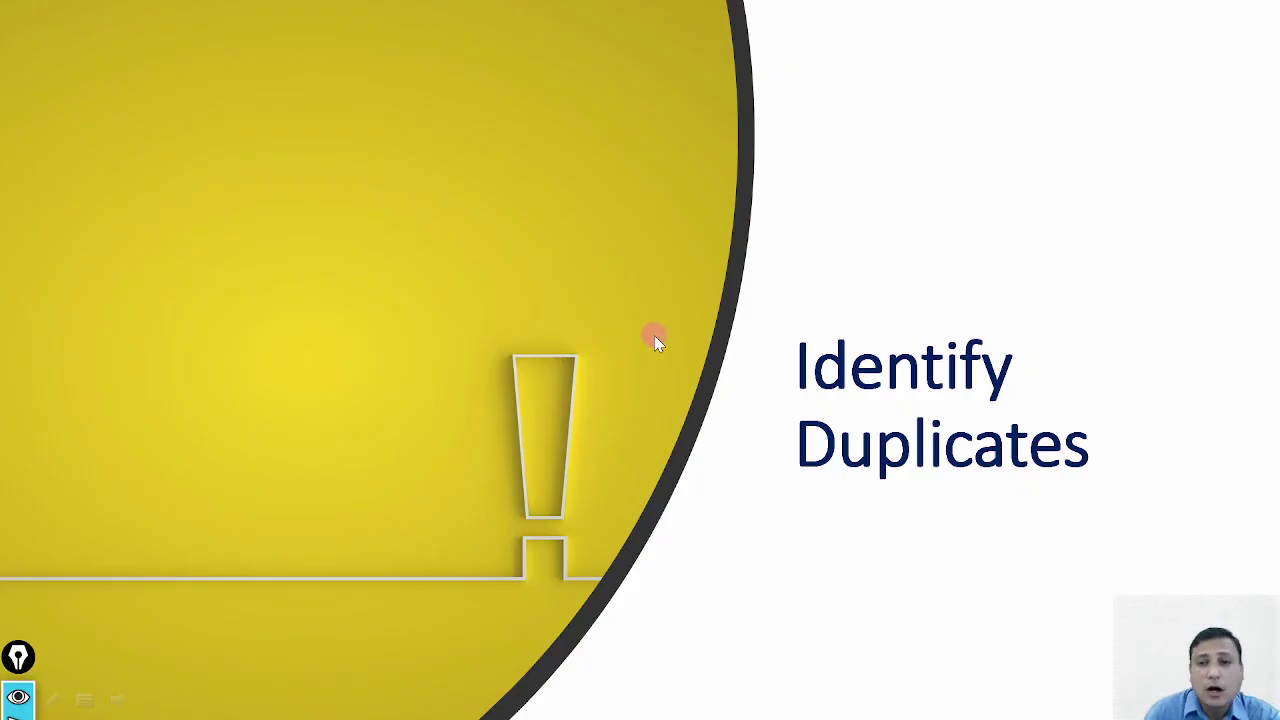
# Exit the slide show, switch to the Lecture 6.xlsx workbook in Excel and select the data range A1:H23 on Sheet1
pyautogui.press('Escape')
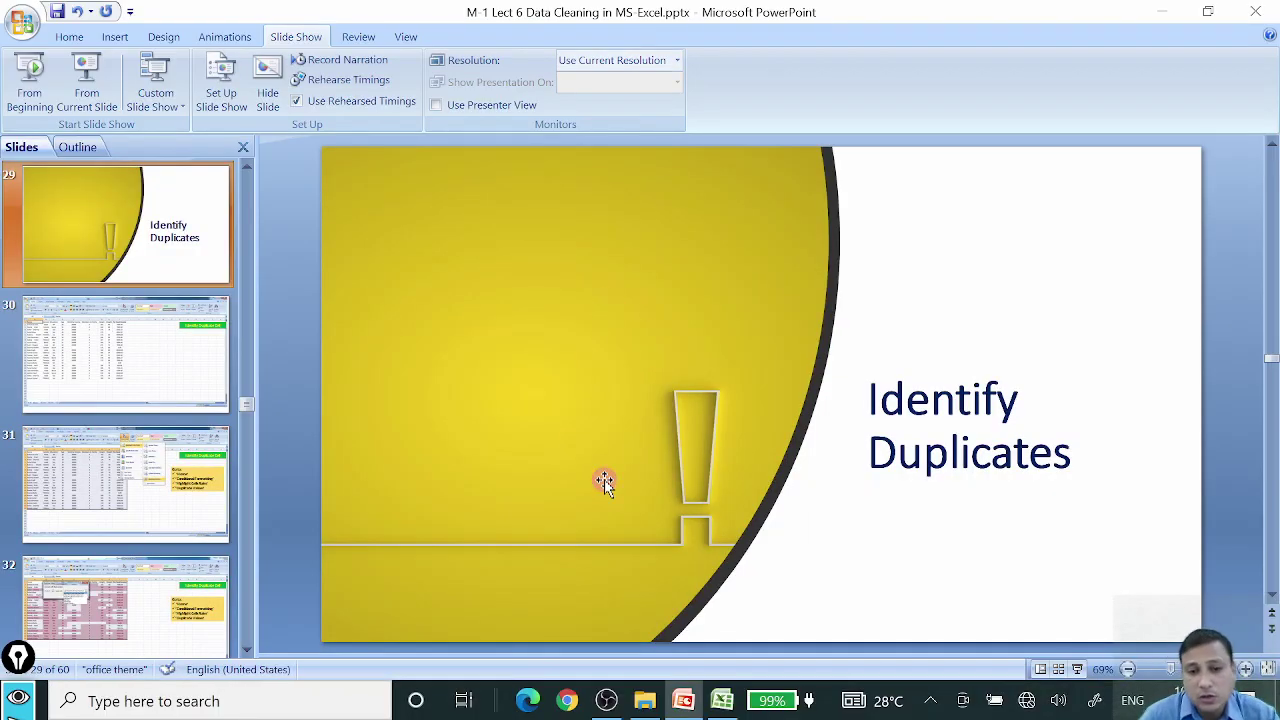
pyautogui.click(724, 704)
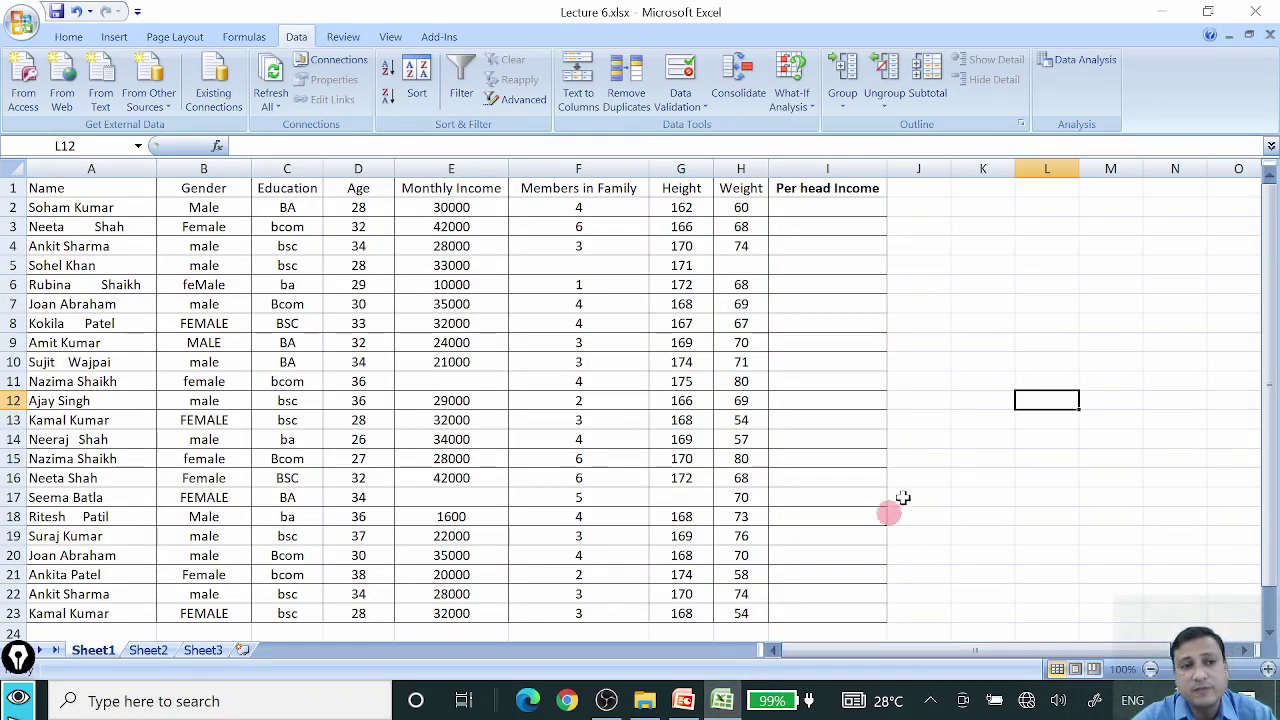
pyautogui.click(978, 382)
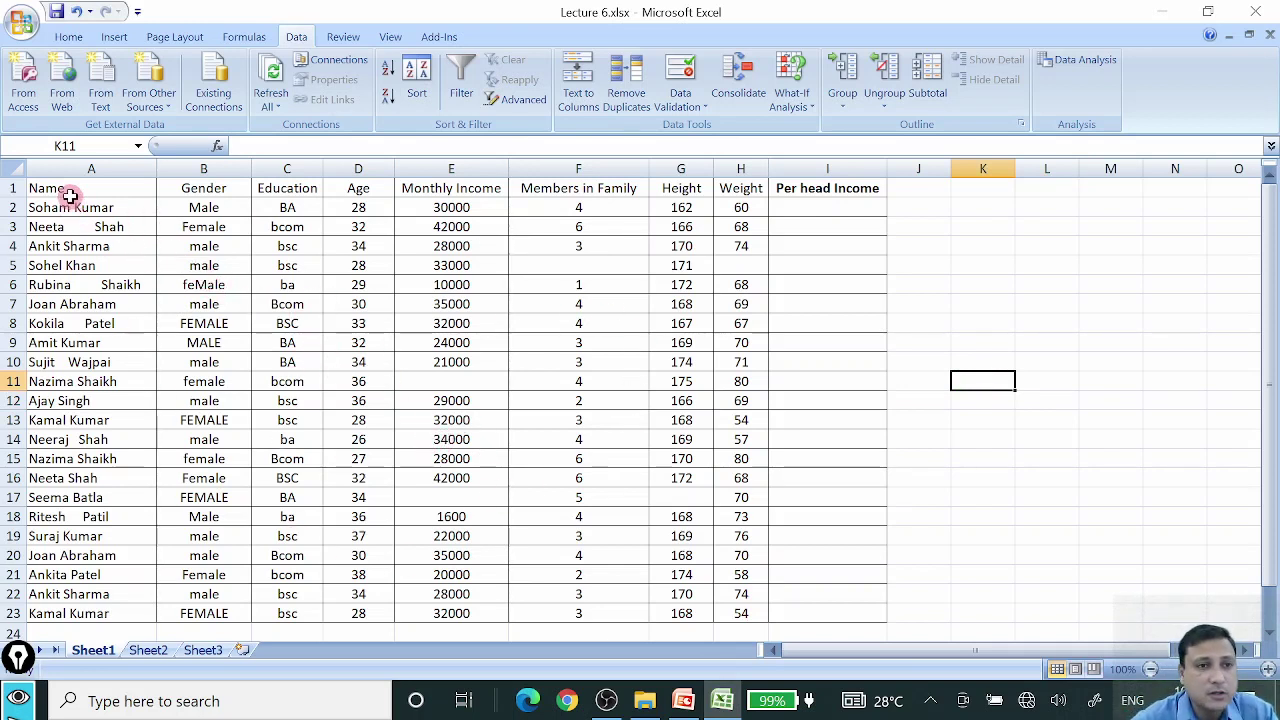
pyautogui.moveTo(60, 188); pyautogui.dragTo(714, 616)
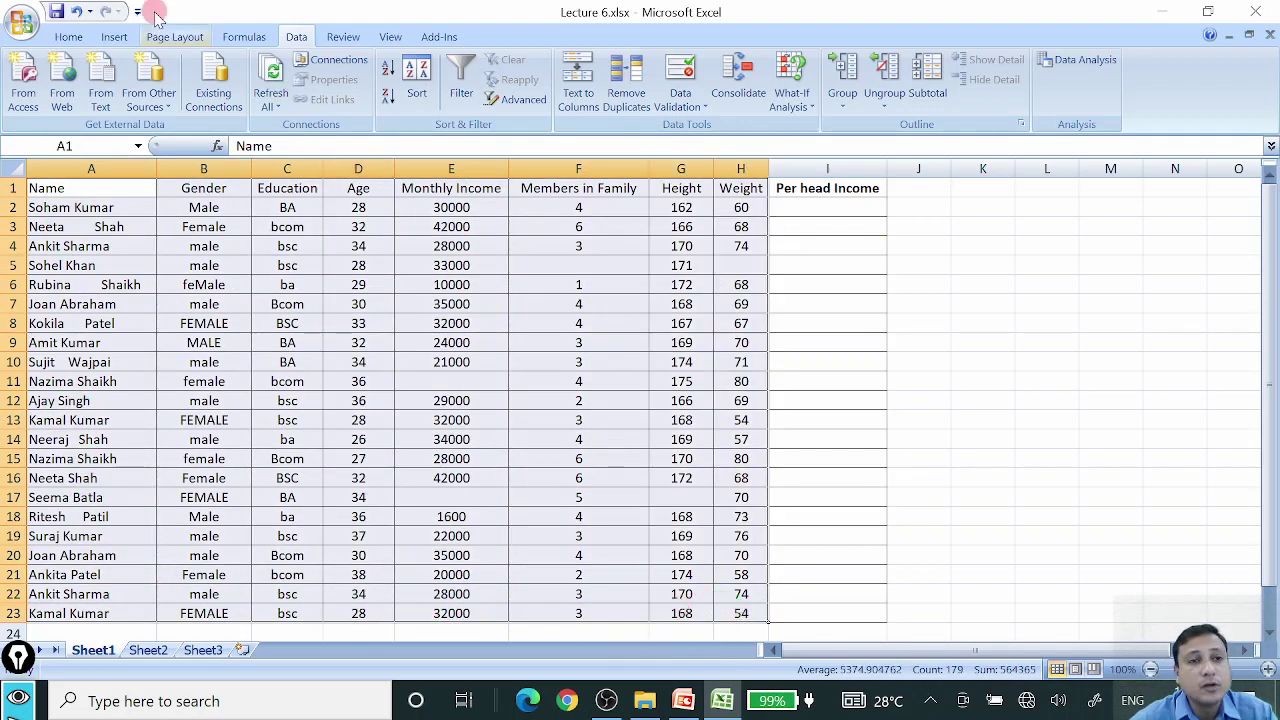
# Start a new conditional formatting rule for A1:H23 that formats only cells that contain Blanks
pyautogui.click(72, 38)
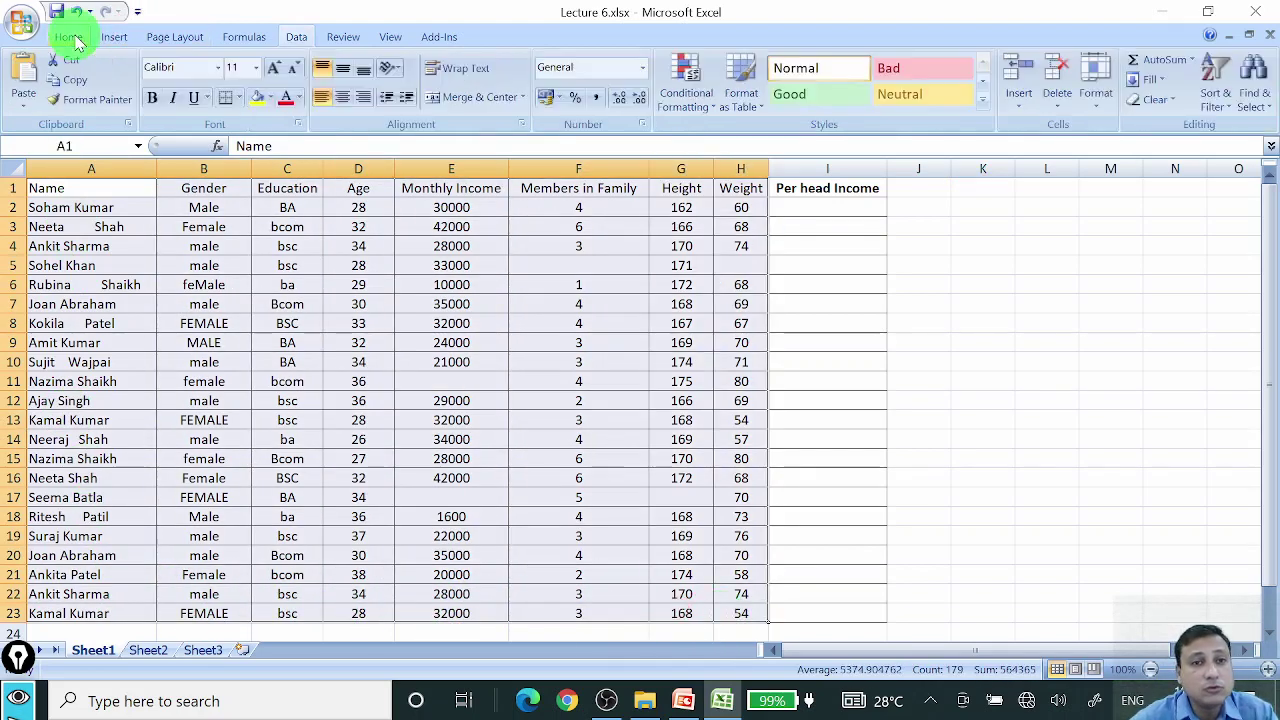
pyautogui.click(703, 105)
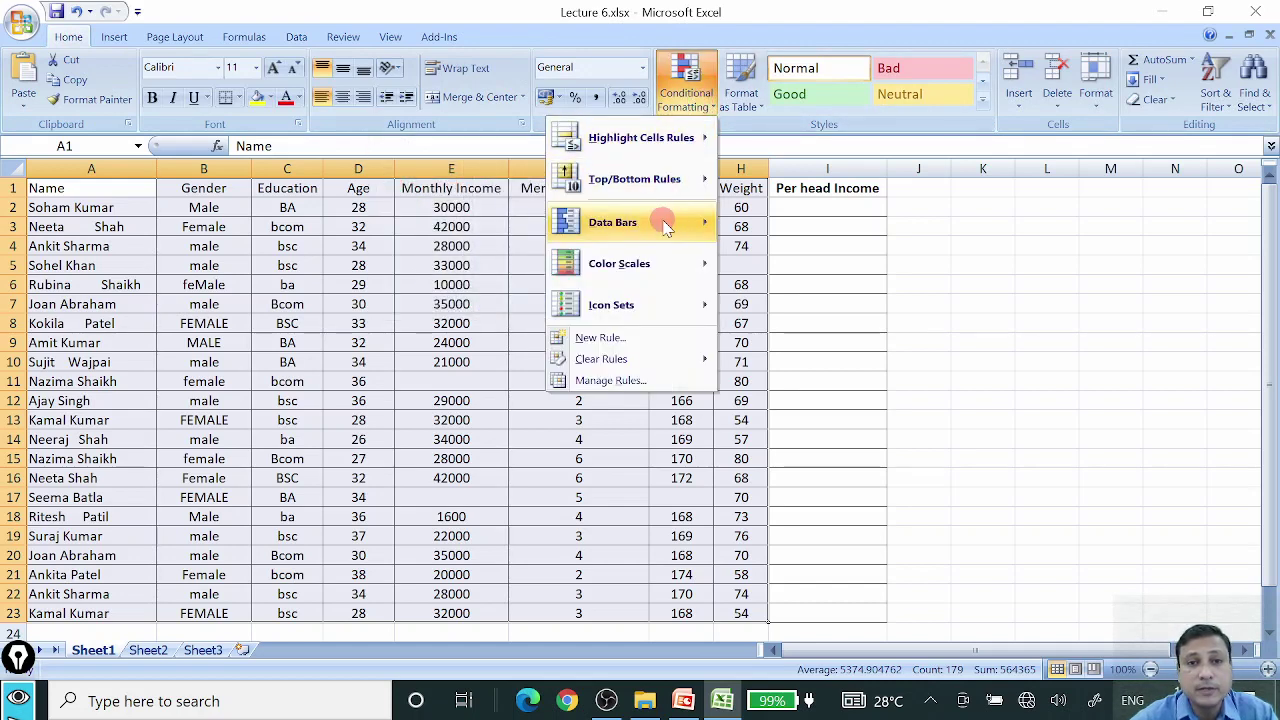
pyautogui.click(645, 342)
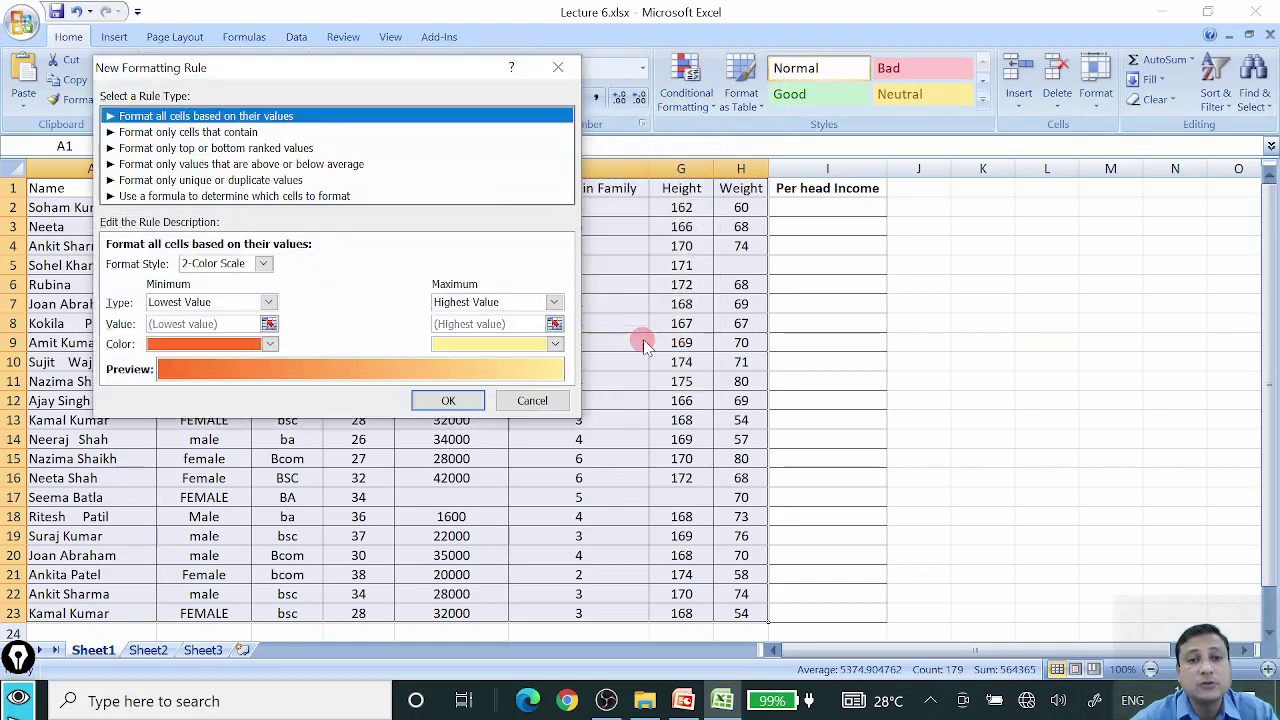
pyautogui.click(240, 133)
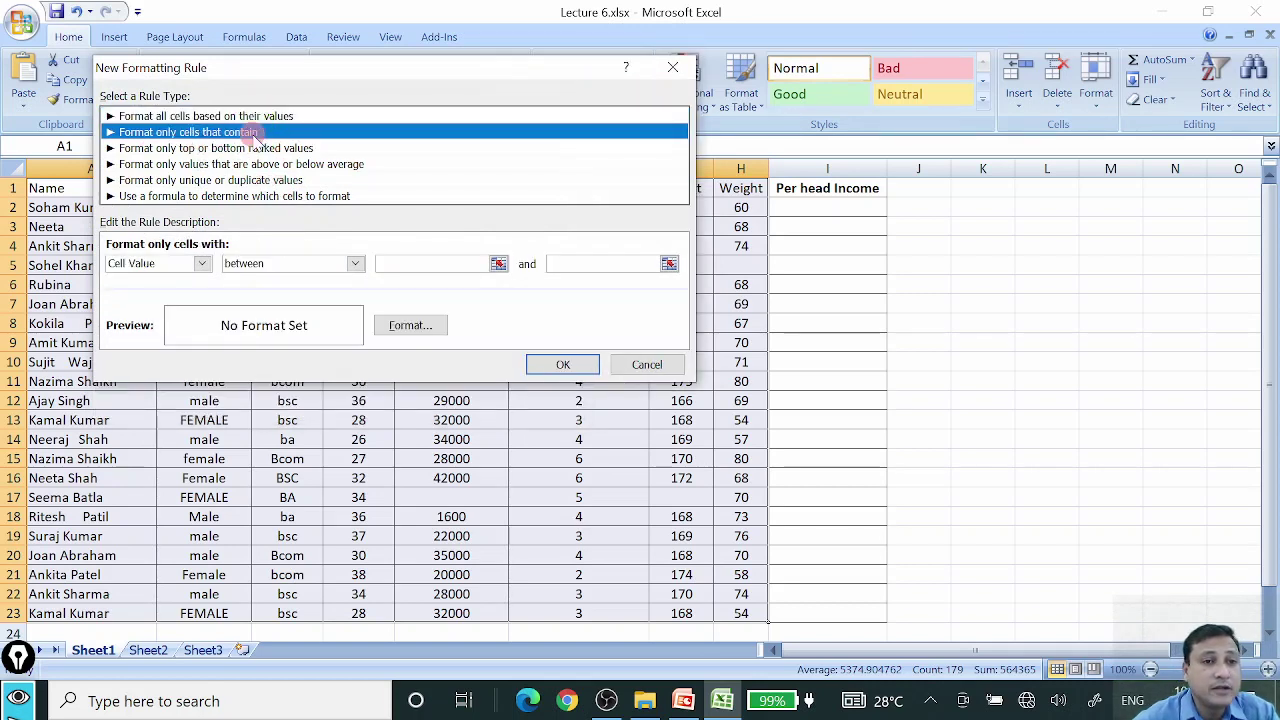
pyautogui.click(202, 264)
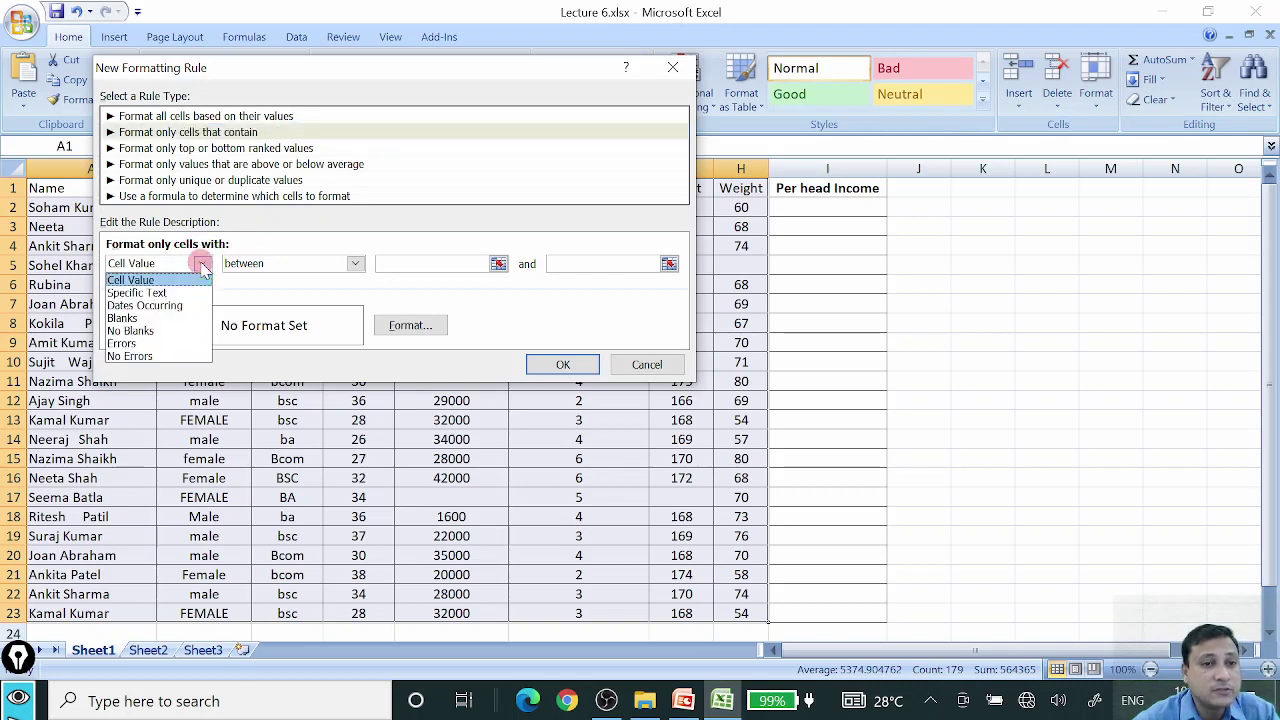
pyautogui.click(165, 320)
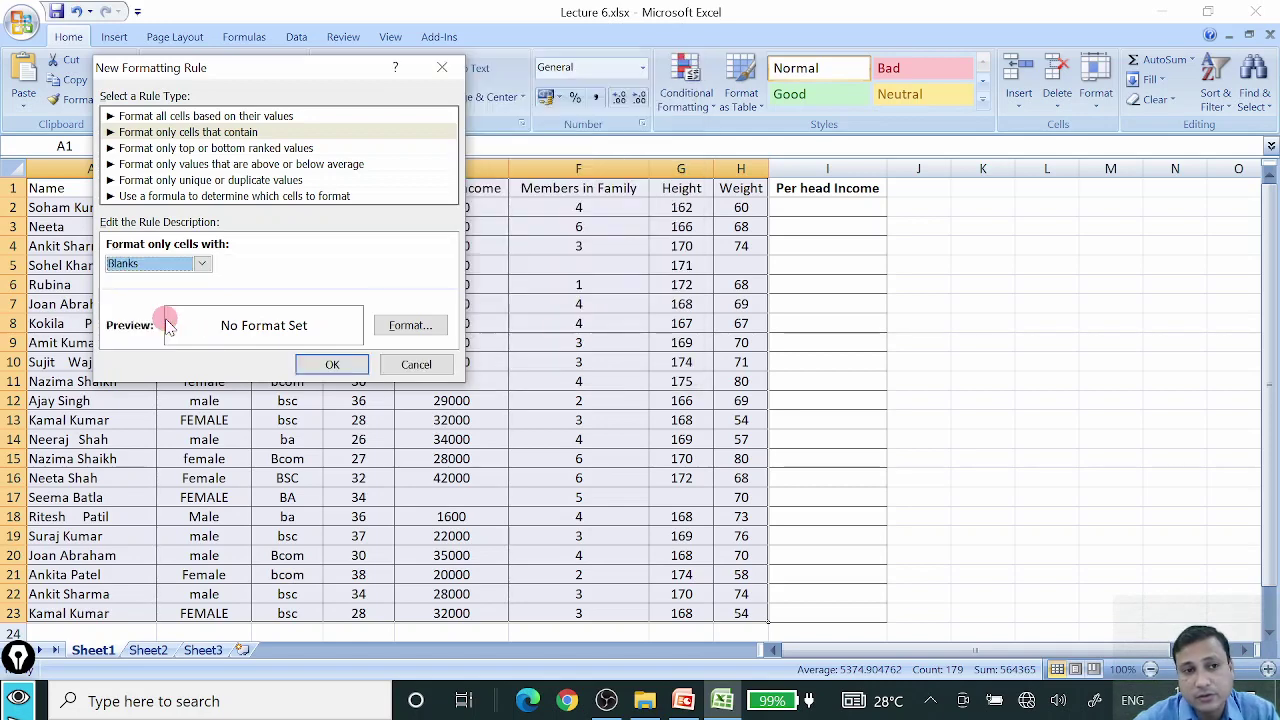
# Set a red background fill as the format of the Blanks rule and apply the rule to the selected range
pyautogui.click(407, 333)
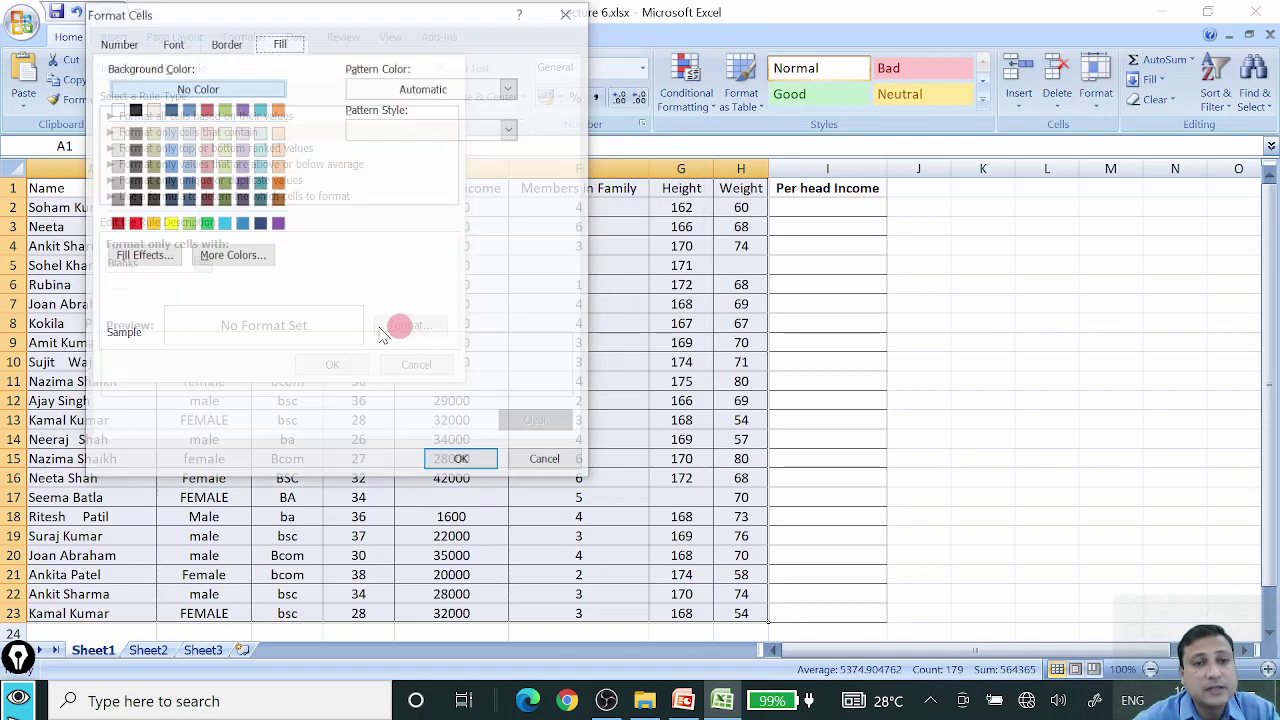
pyautogui.click(134, 223)
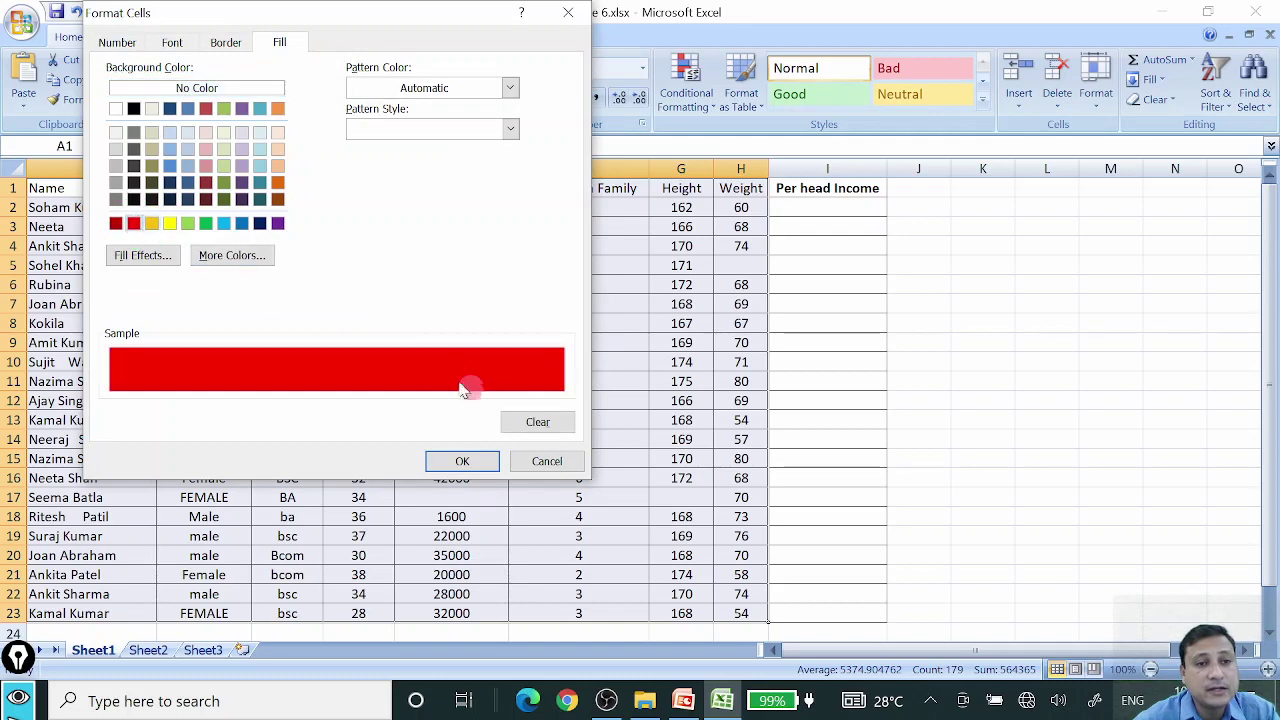
pyautogui.click(462, 461)
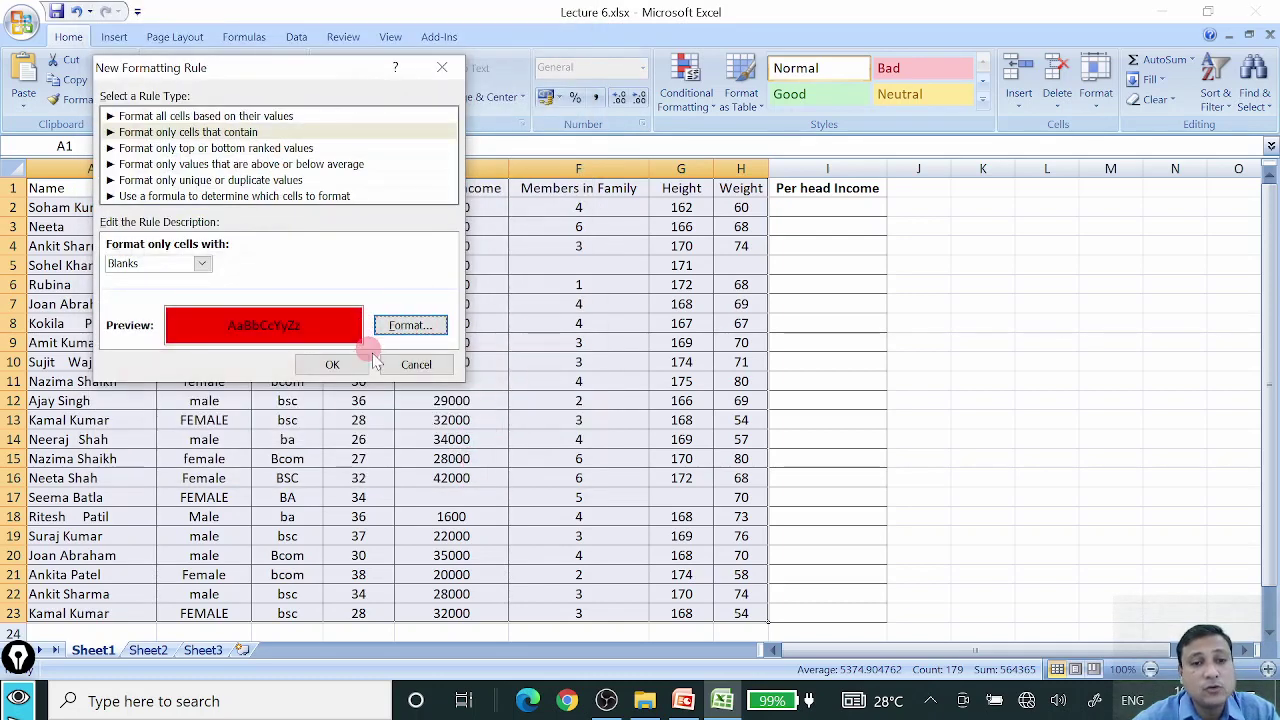
pyautogui.click(335, 364)
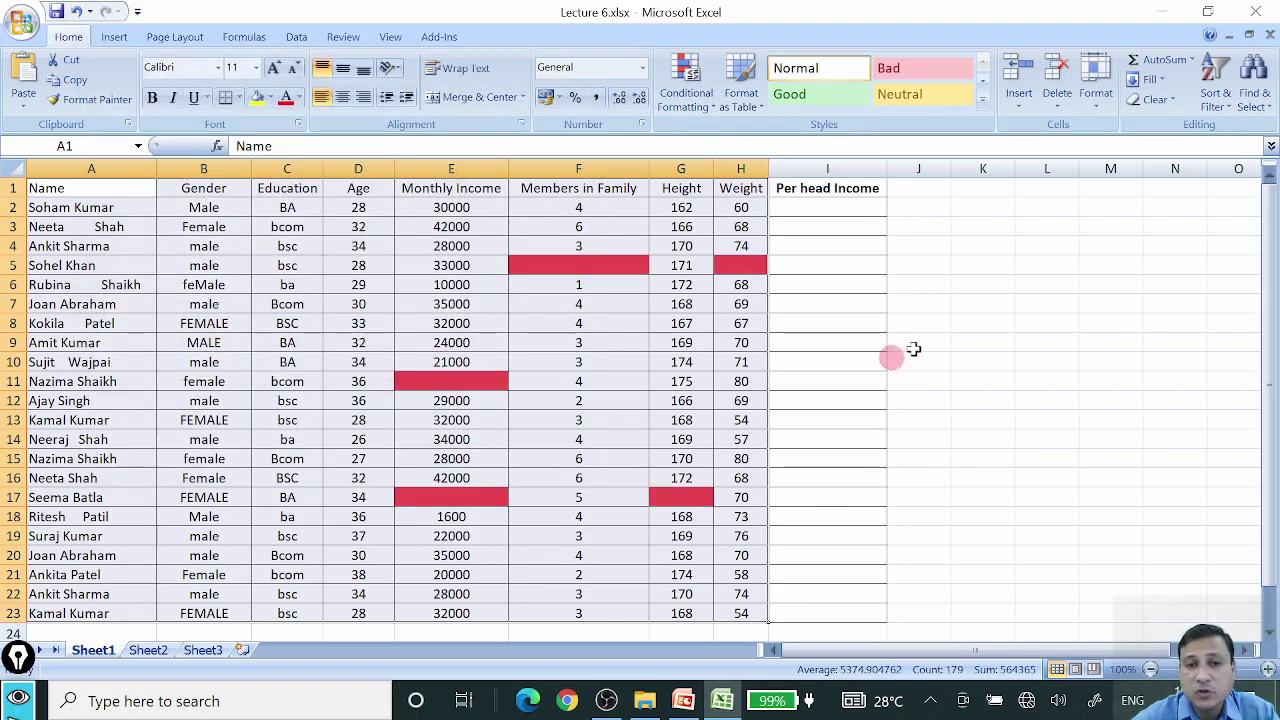
pyautogui.click(985, 342)
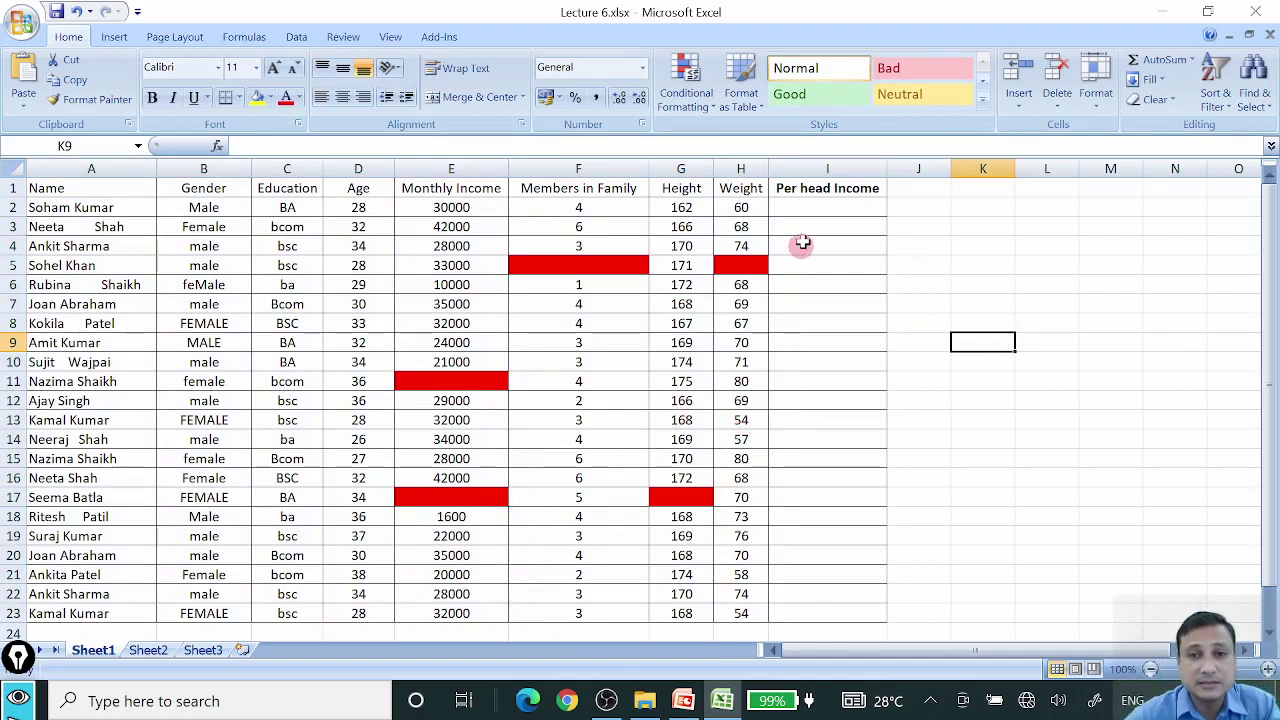
# Calculate the per head income in I2 with =E2/F2, fill the formula down to I23 and check the result in I5
pyautogui.click(817, 208)
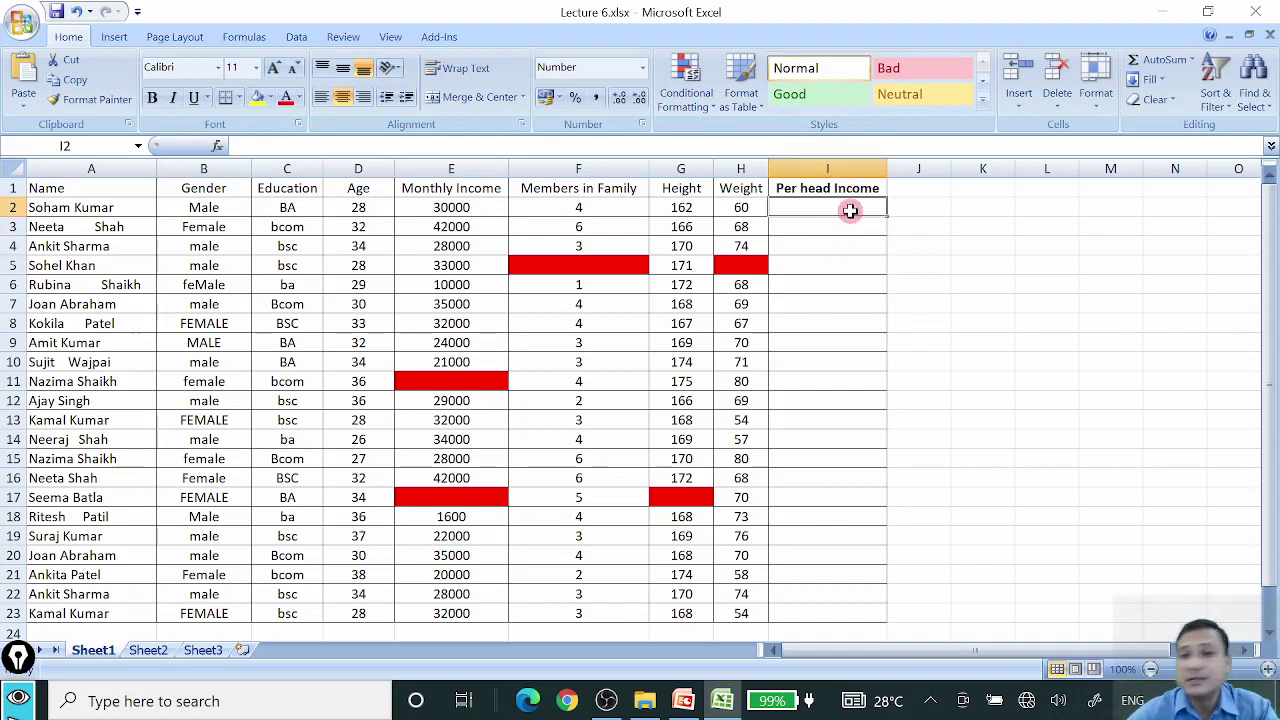
pyautogui.write('=')
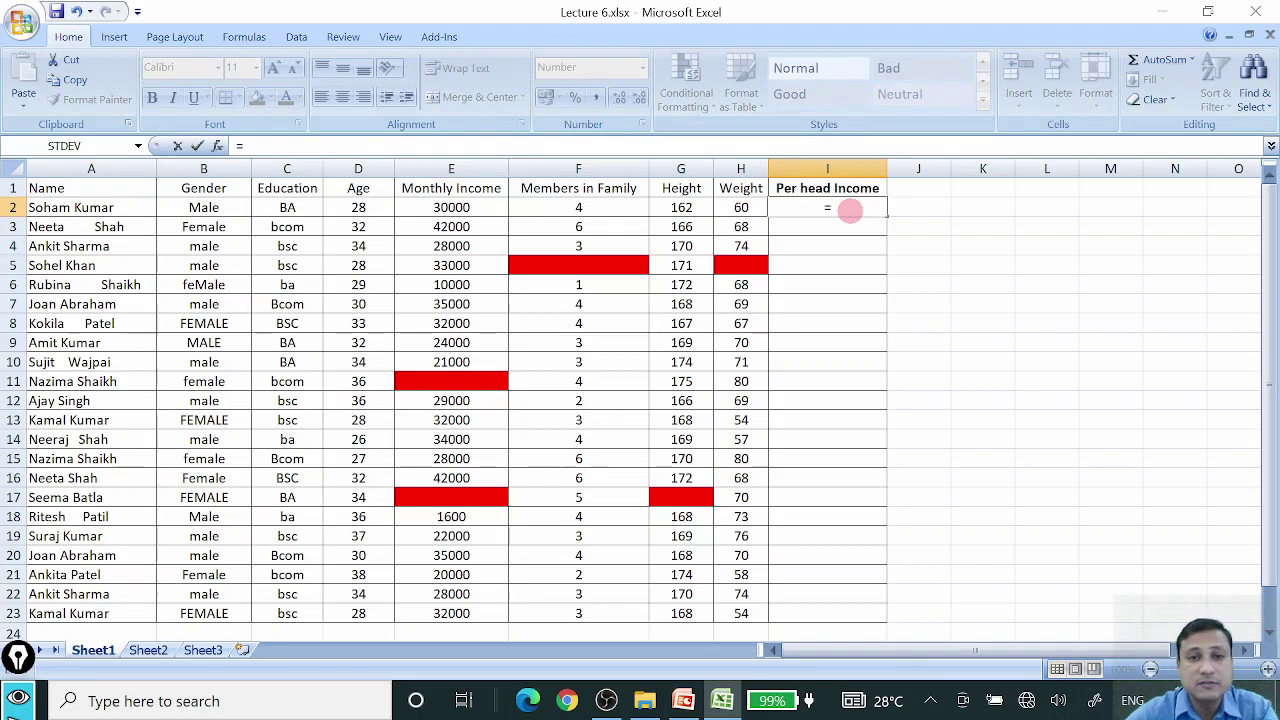
pyautogui.click(449, 207)
pyautogui.write('/')
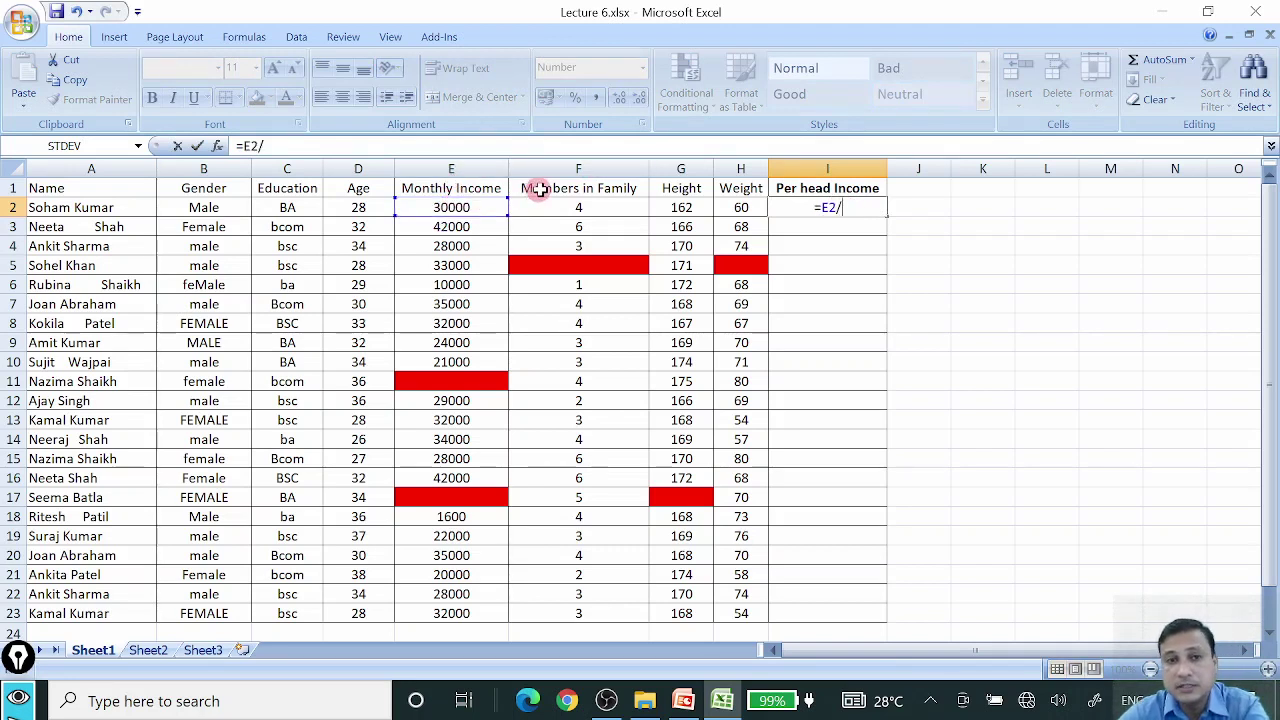
pyautogui.click(576, 207)
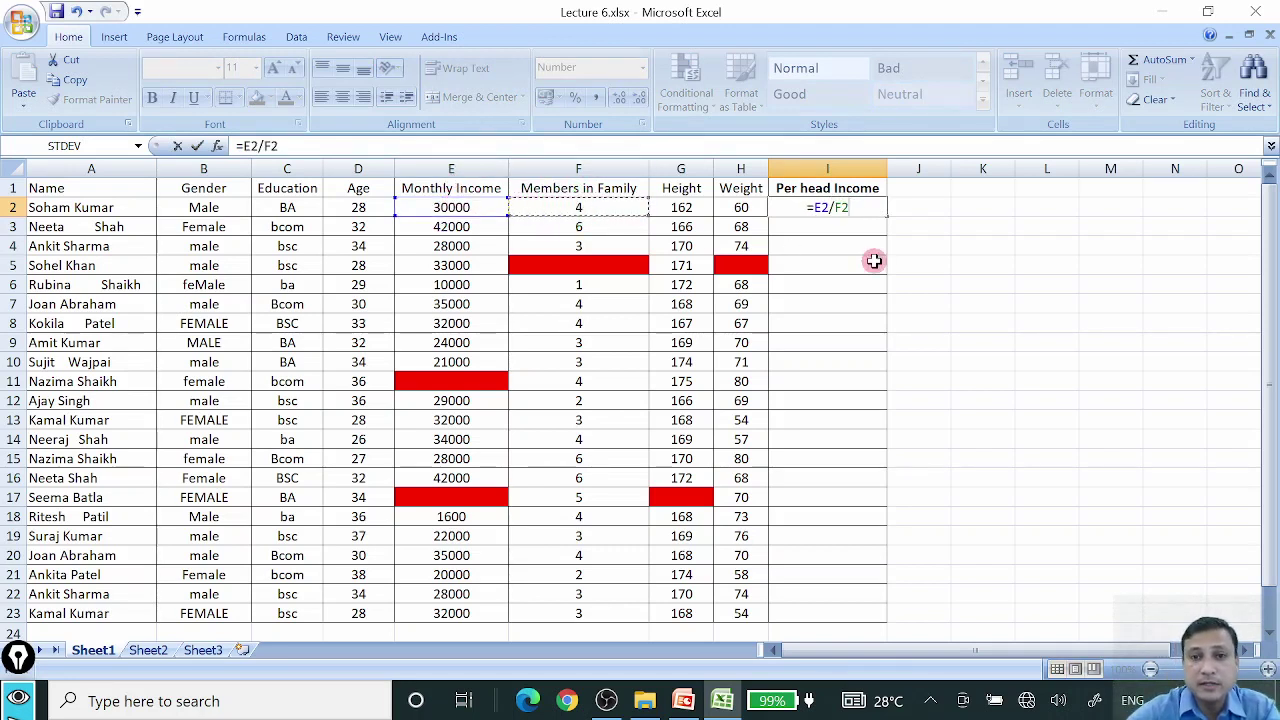
pyautogui.hotkey('ctrl', 'Return')
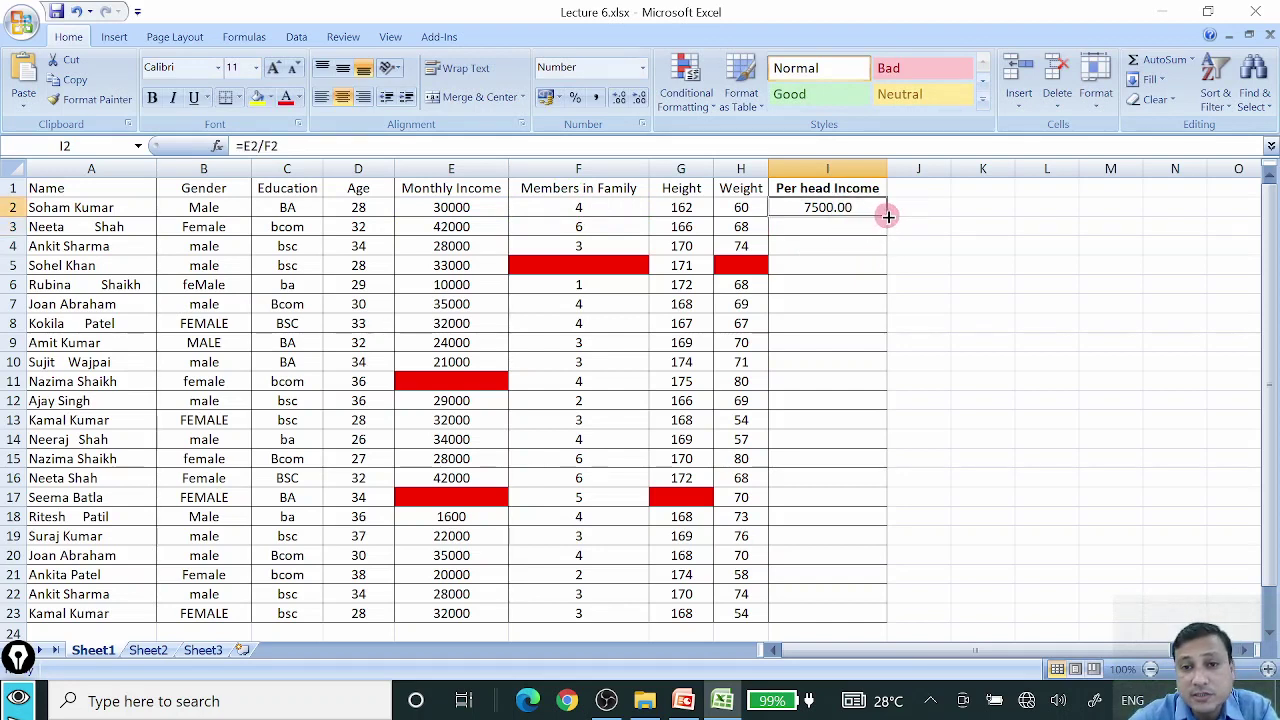
pyautogui.moveTo(888, 216); pyautogui.dragTo(880, 613)
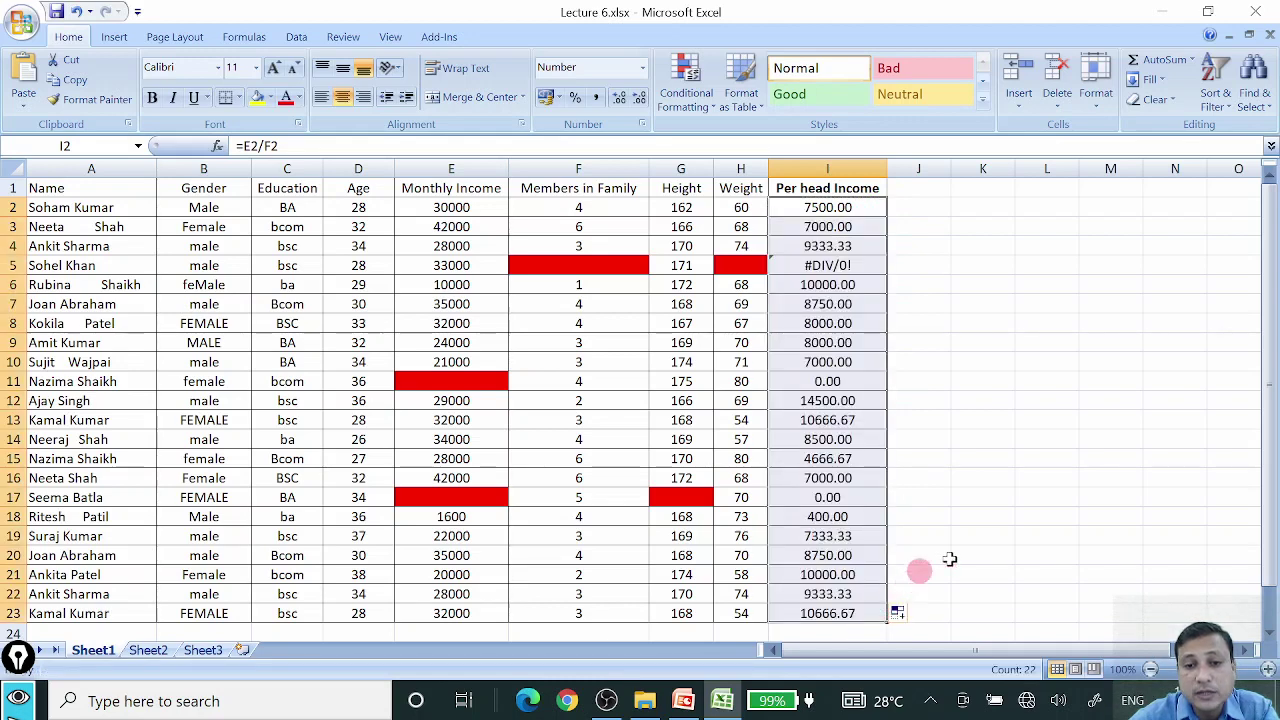
pyautogui.click(1005, 477)
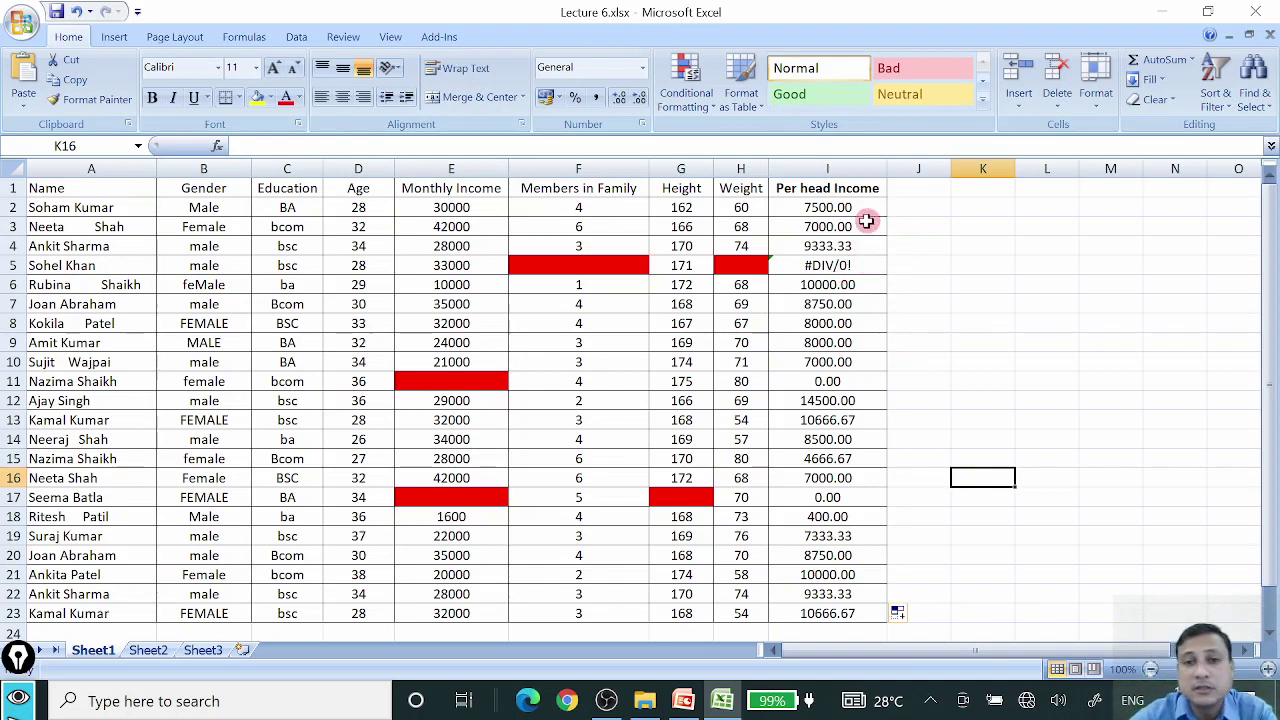
pyautogui.click(848, 265)
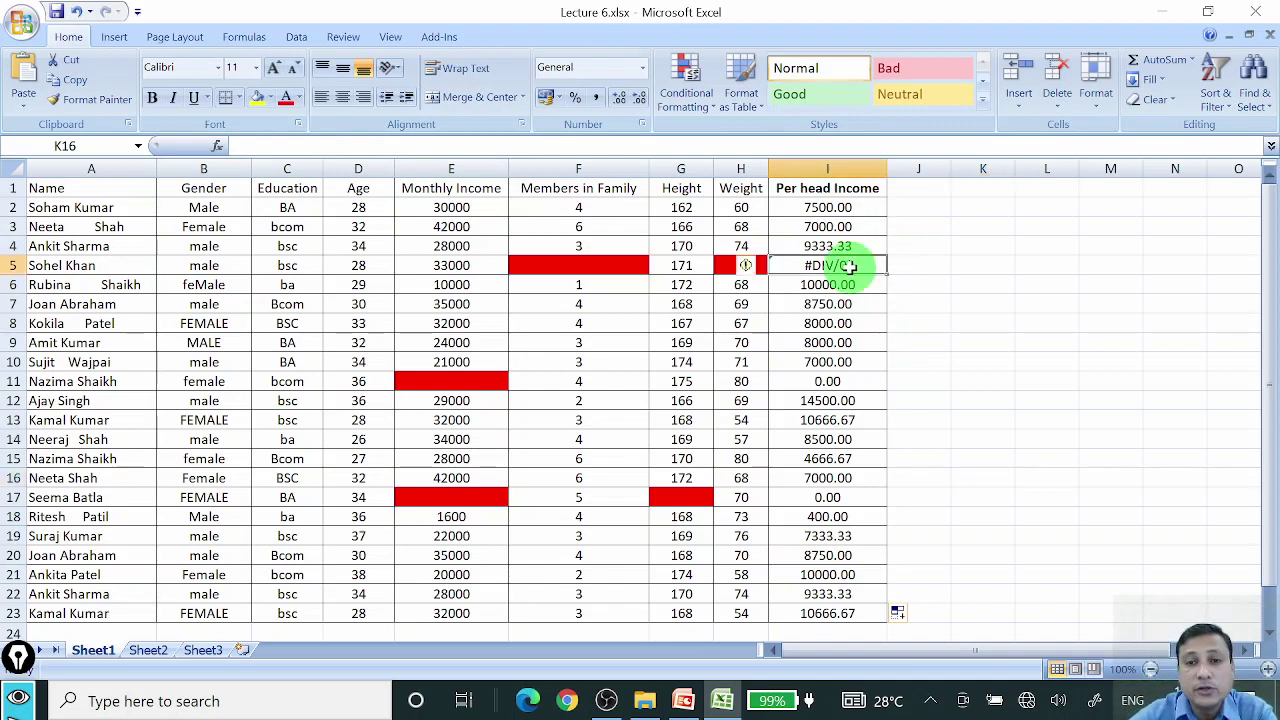
pyautogui.click(1010, 315)
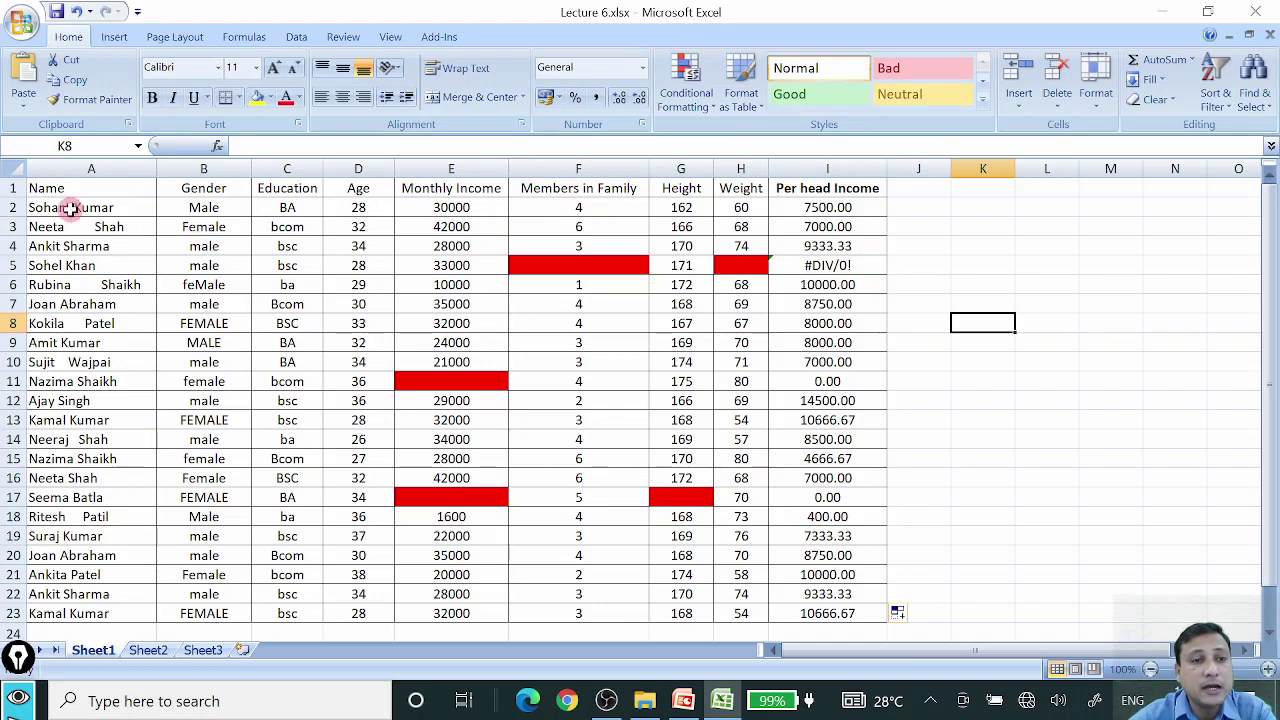
# Select A1:I23 and start a new conditional formatting rule that formats only cells that contain Errors
pyautogui.moveTo(50, 188); pyautogui.dragTo(868, 617)
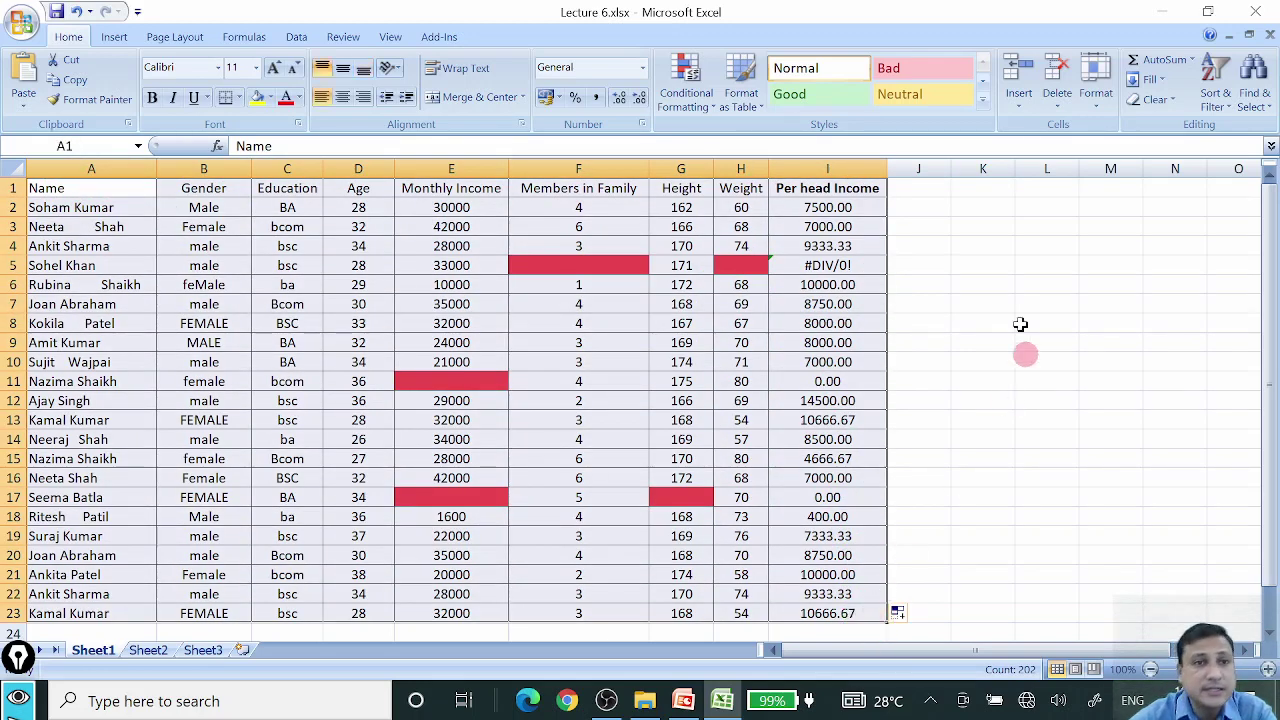
pyautogui.click(685, 98)
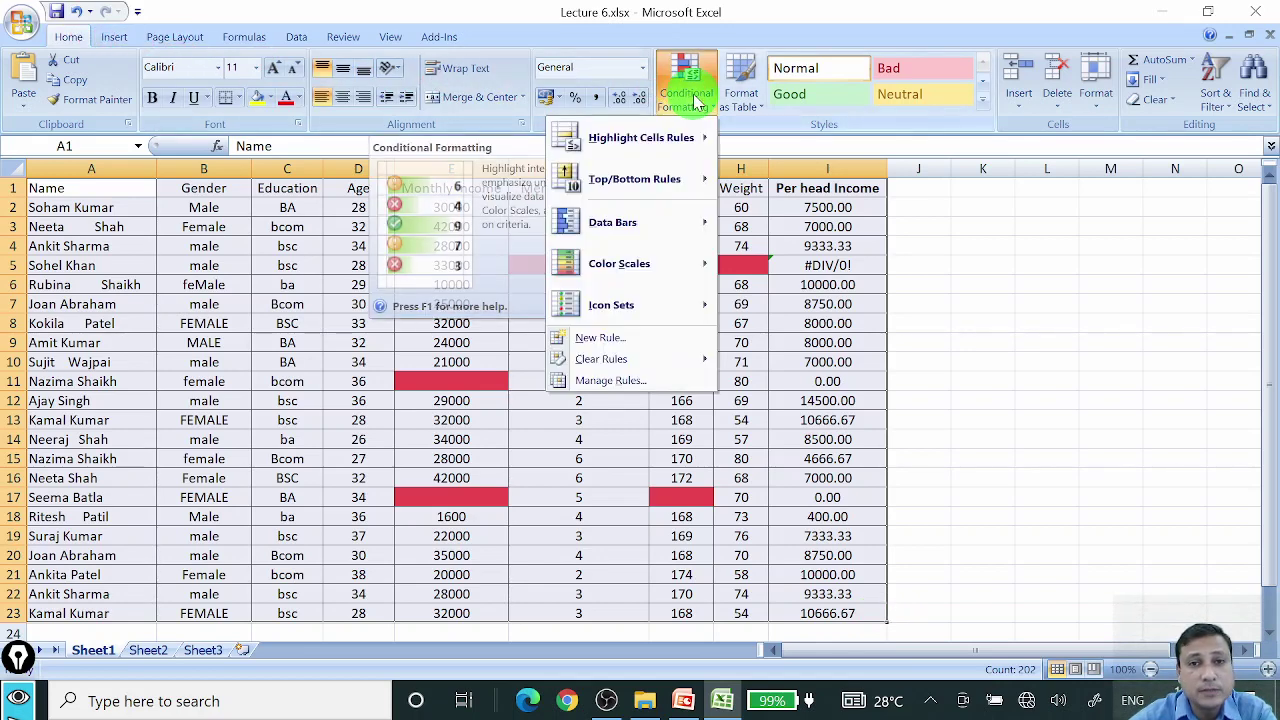
pyautogui.click(646, 340)
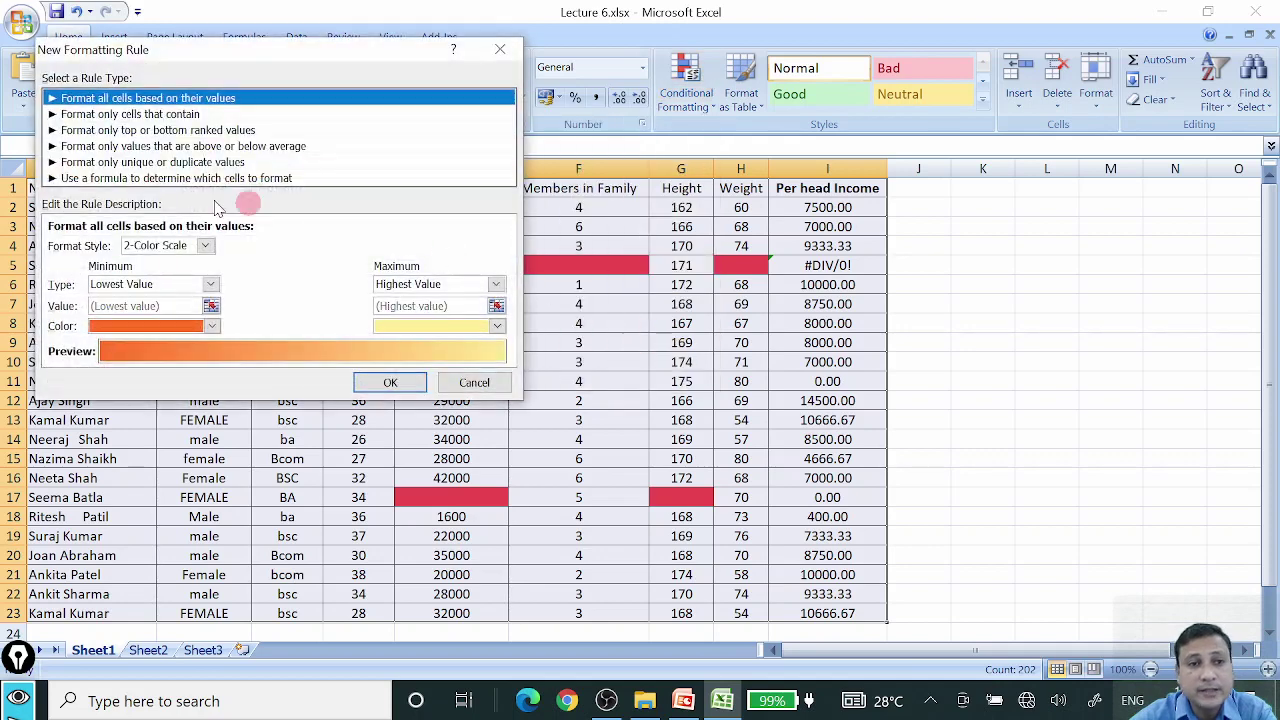
pyautogui.click(240, 116)
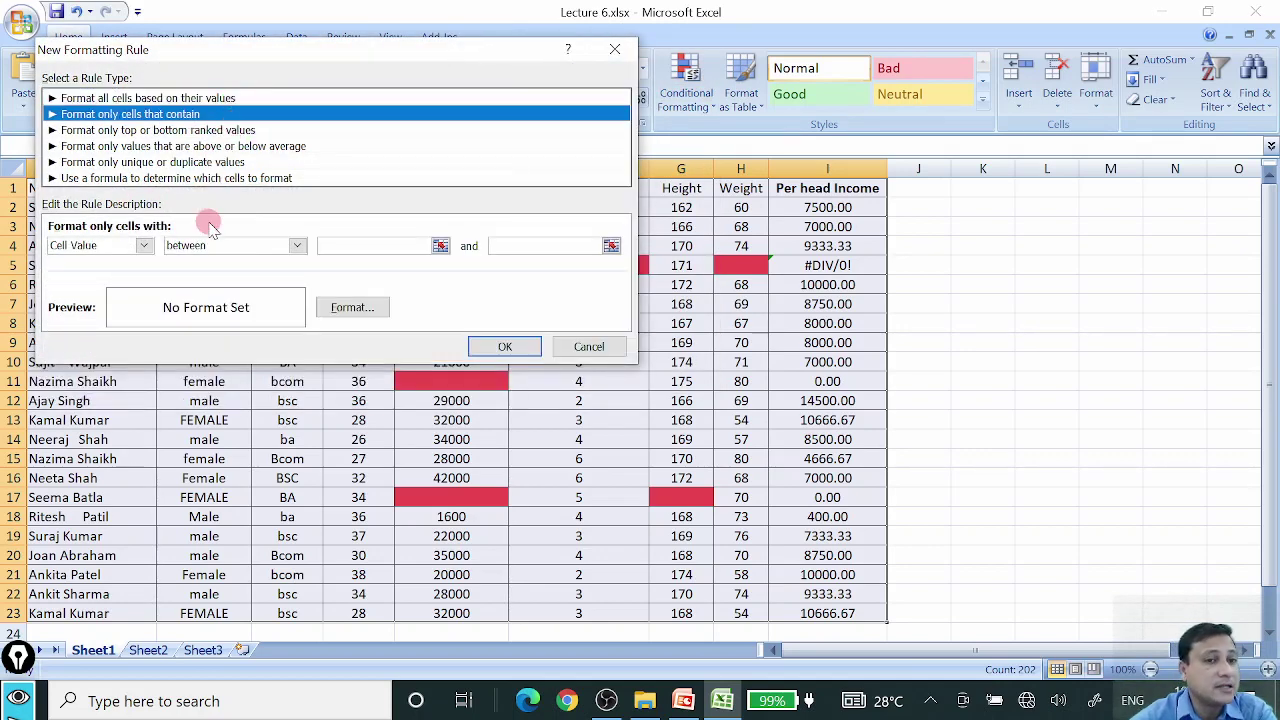
pyautogui.click(145, 246)
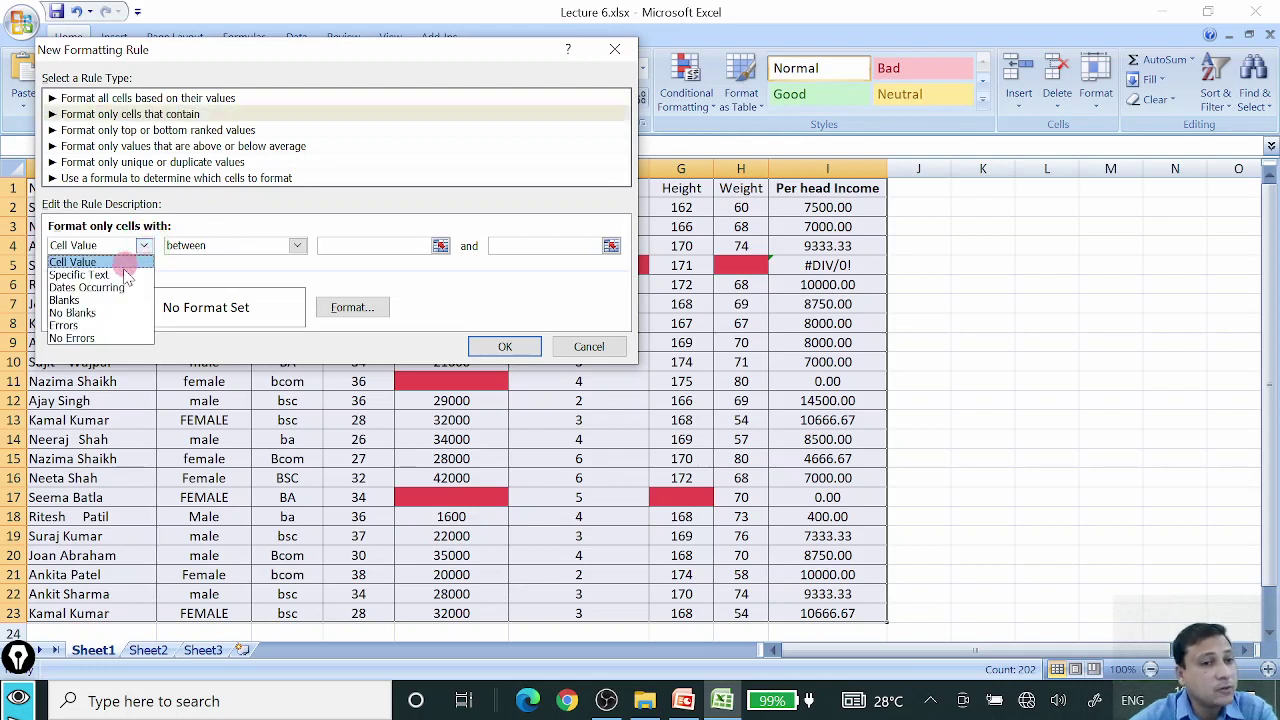
pyautogui.click(104, 328)
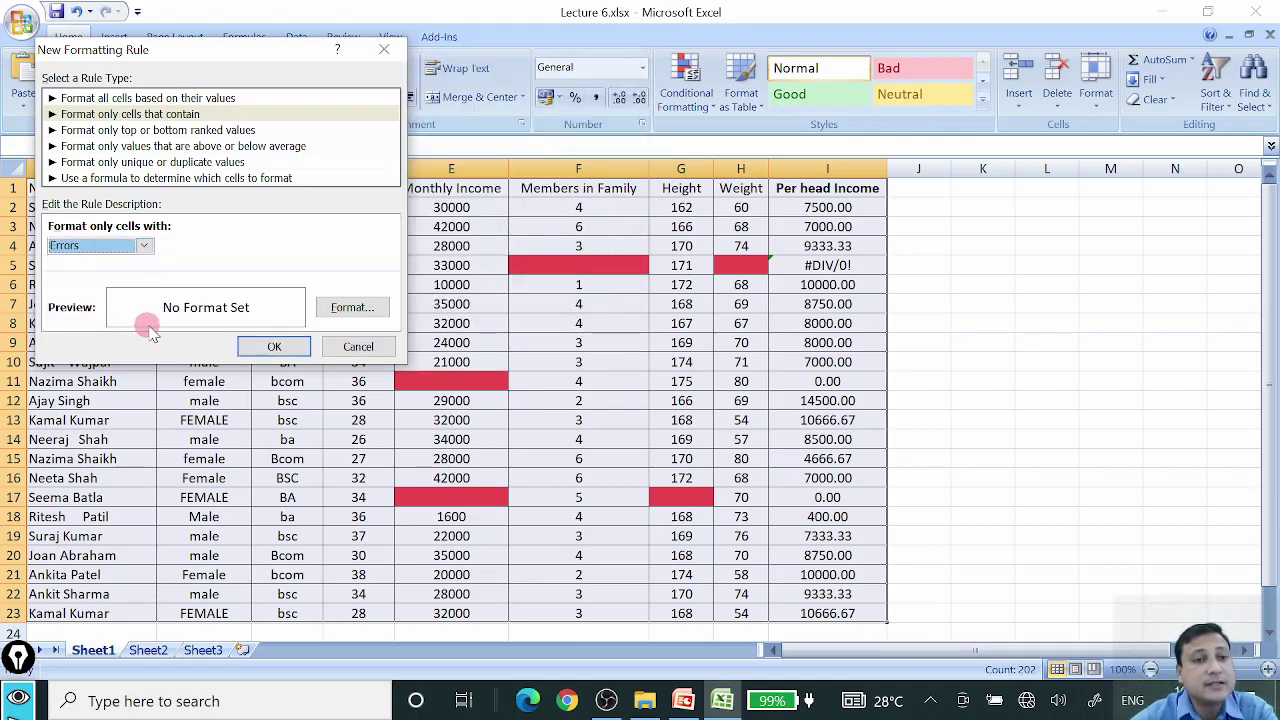
# Give the Errors rule a yellow background fill, apply it to the table and inspect row 5 and its blank cell F5
pyautogui.click(360, 306)
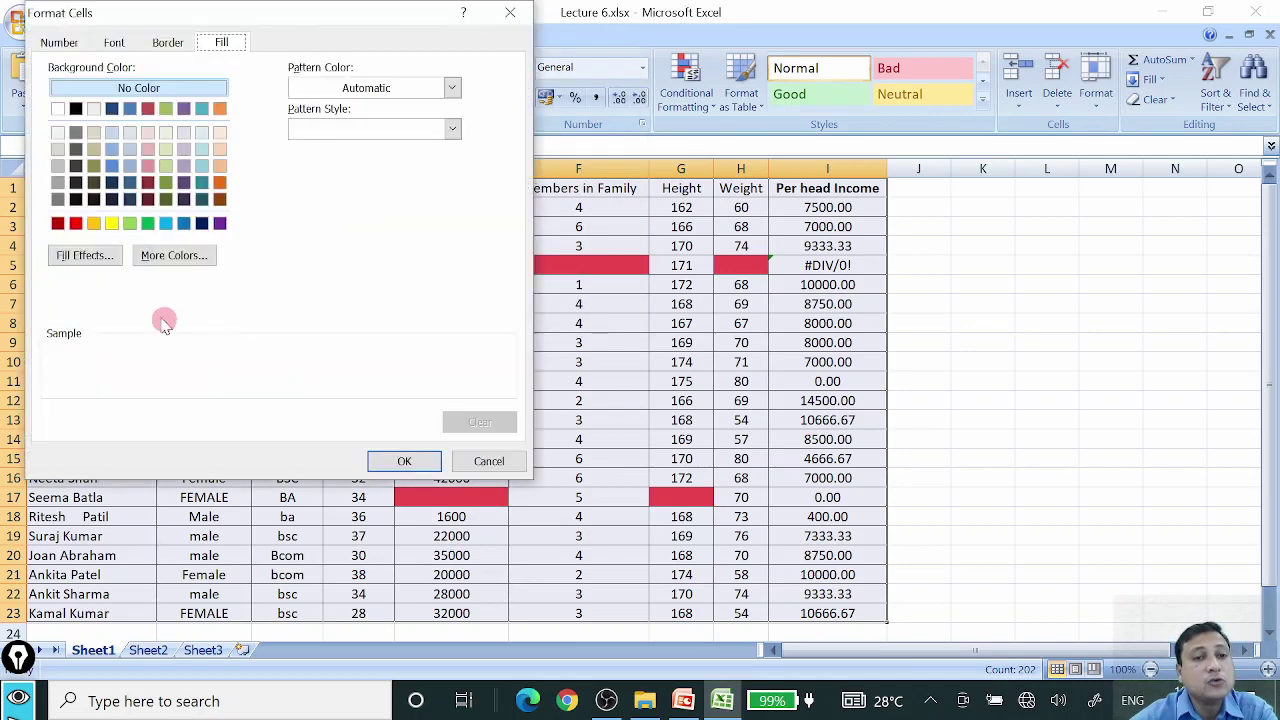
pyautogui.click(111, 223)
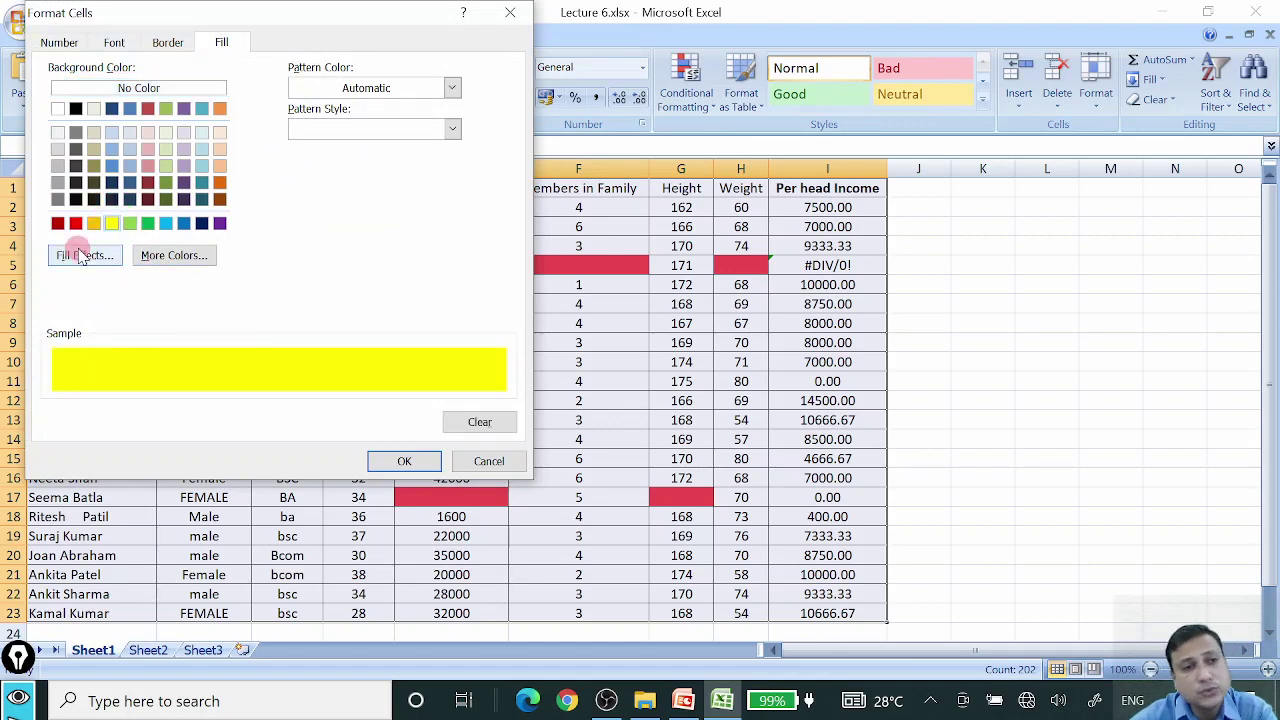
pyautogui.click(403, 461)
pyautogui.click(274, 346)
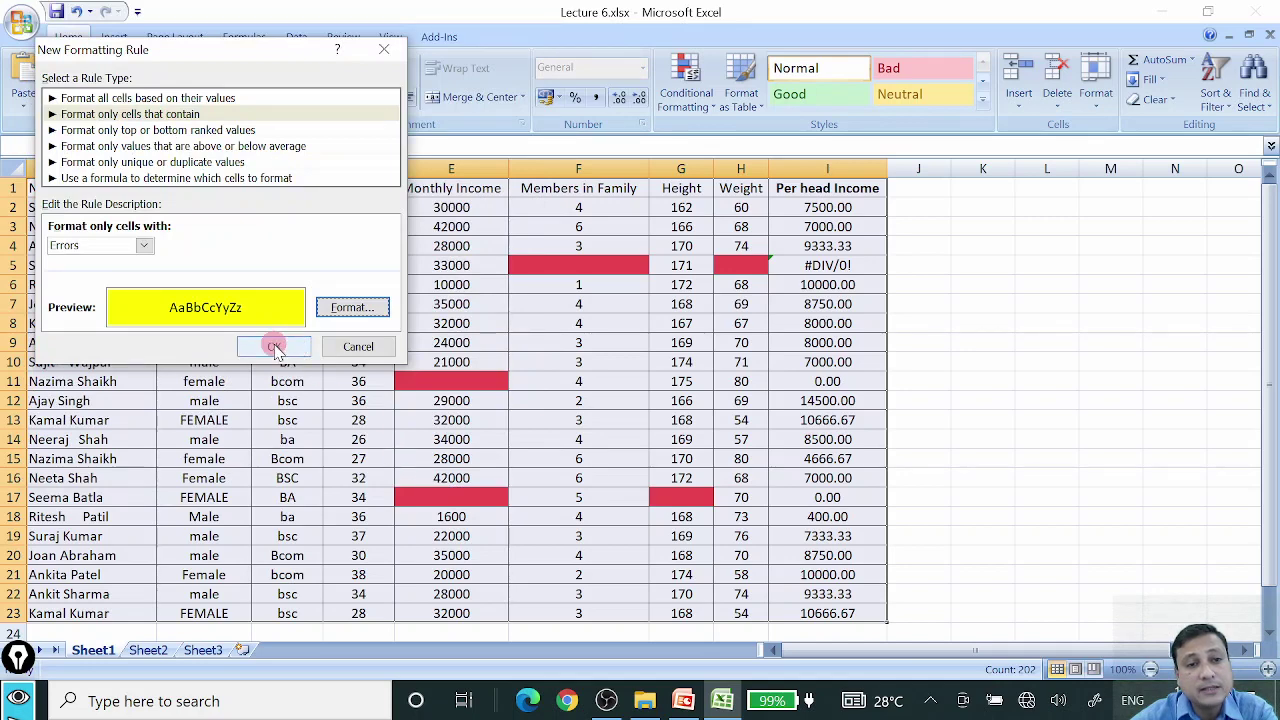
pyautogui.click(982, 303)
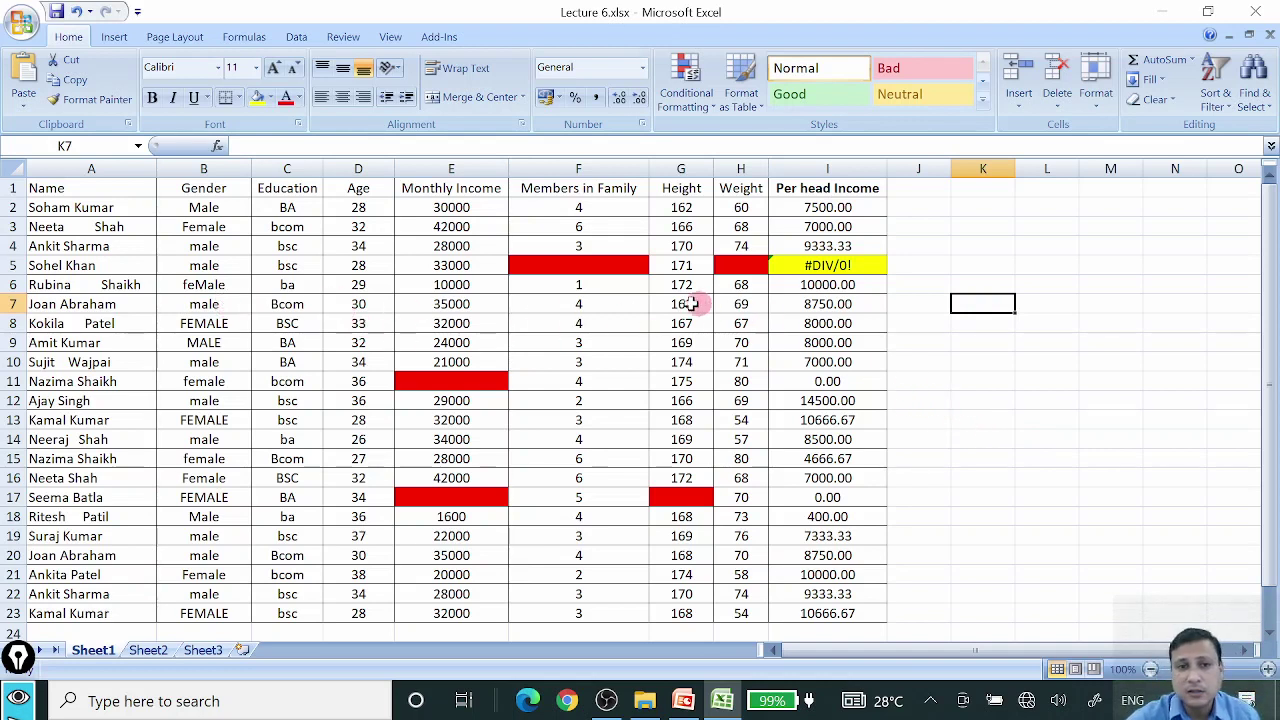
pyautogui.click(12, 265)
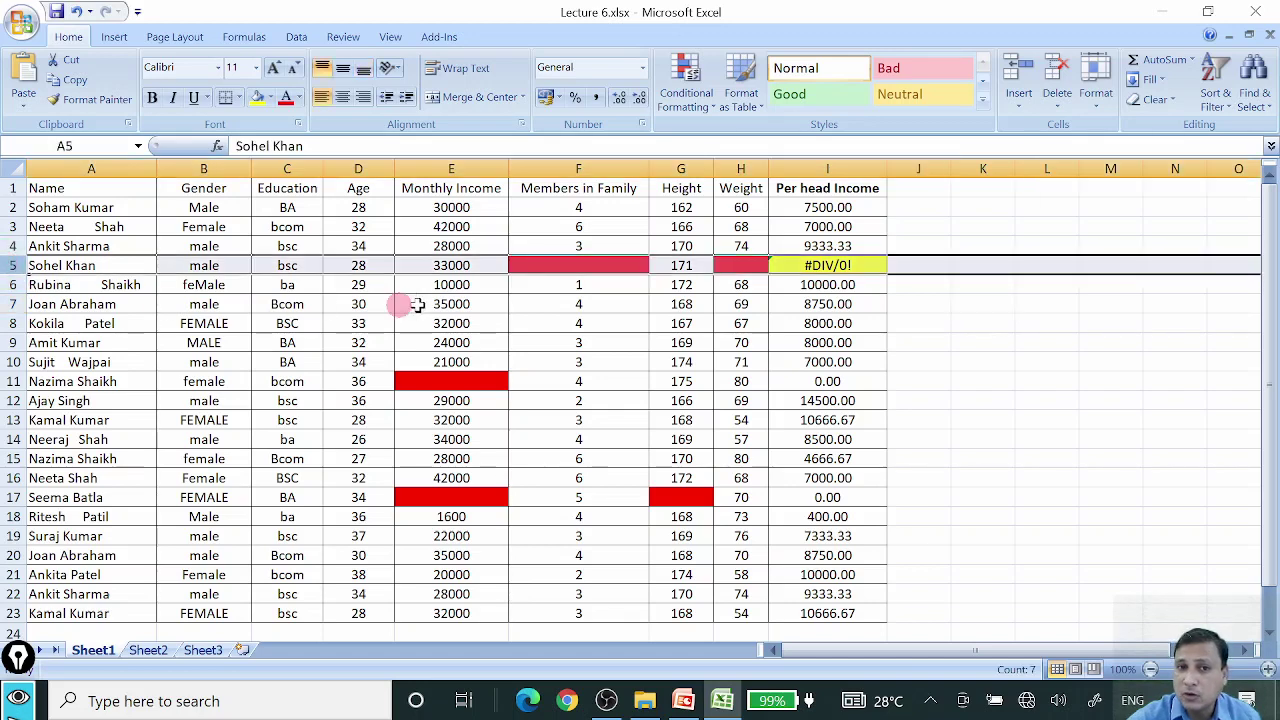
pyautogui.click(600, 266)
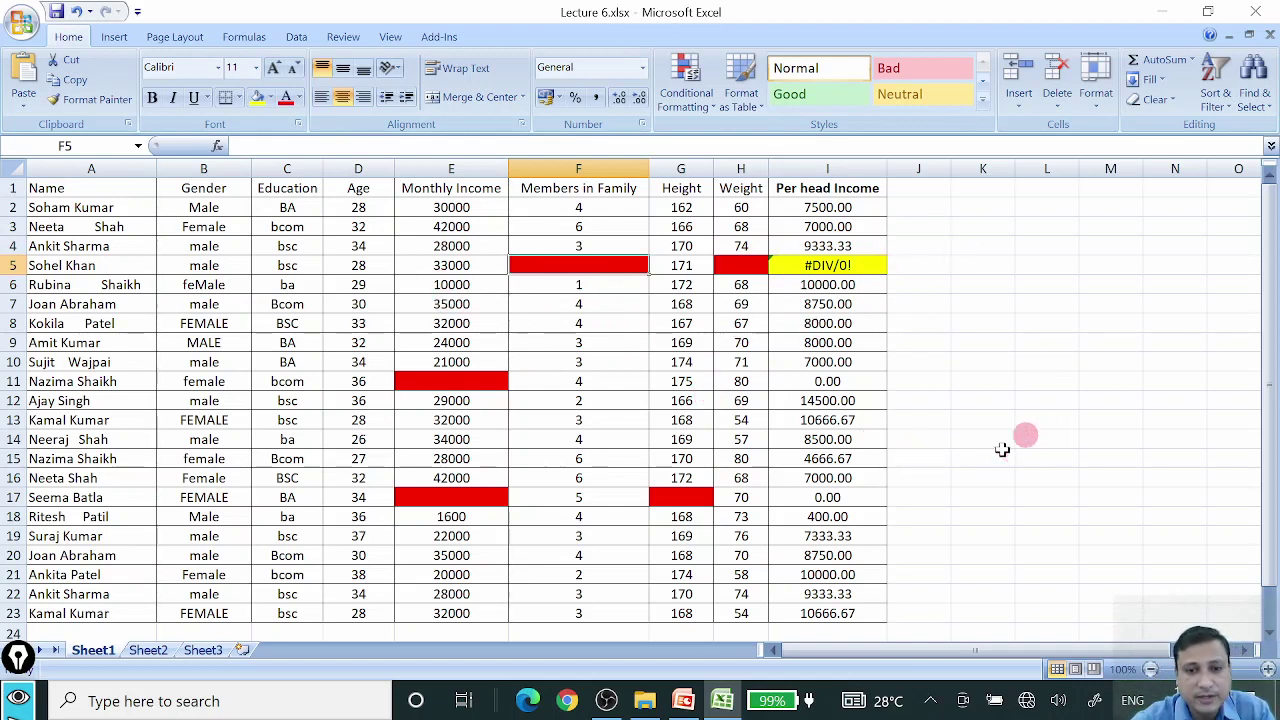
# Switch to the PowerPoint presentation and run the slide show from the Identify Duplicates slide to the Duplicate Values instructions
pyautogui.click(684, 707)
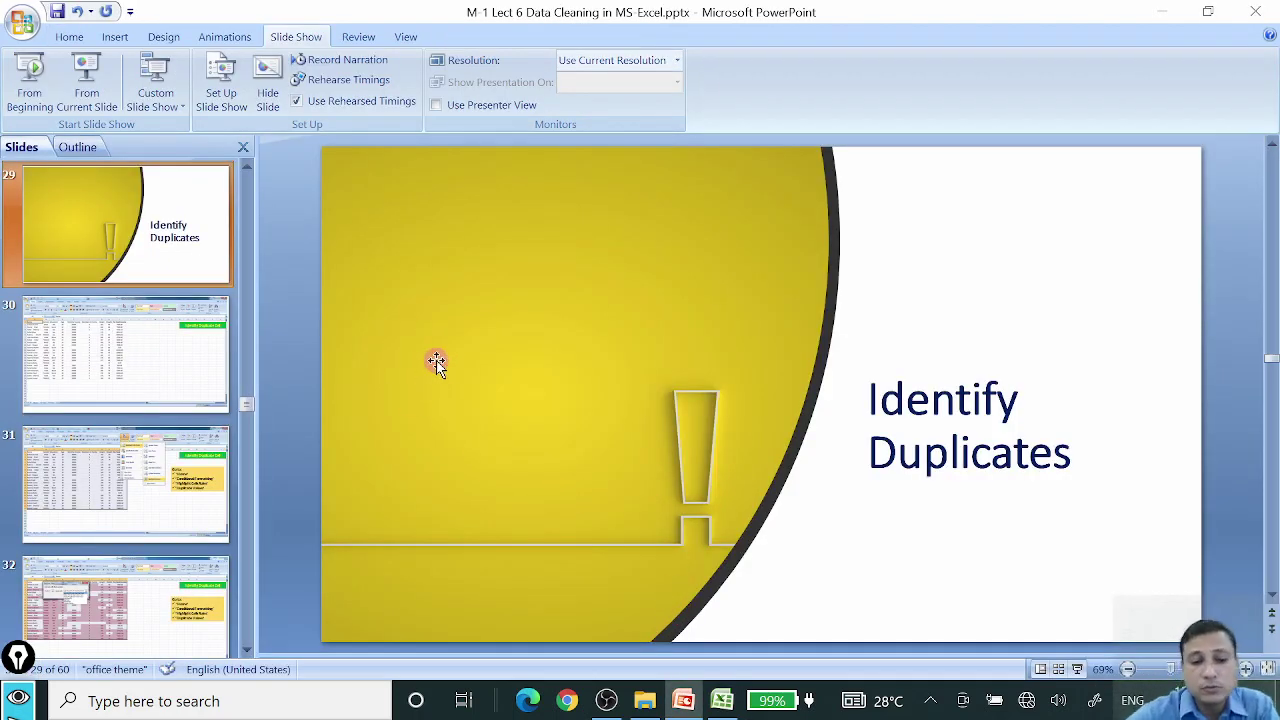
pyautogui.hotkey('shift', 'F5')
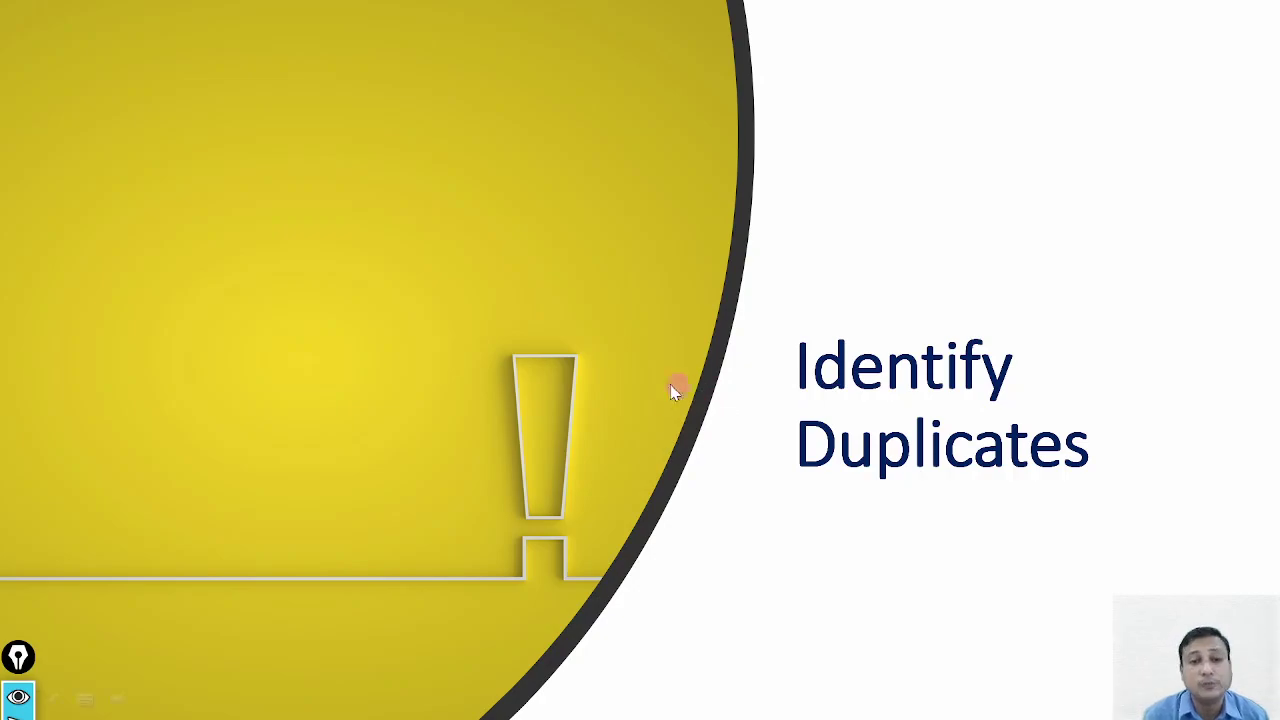
pyautogui.hotkey('alt', 'Tab')
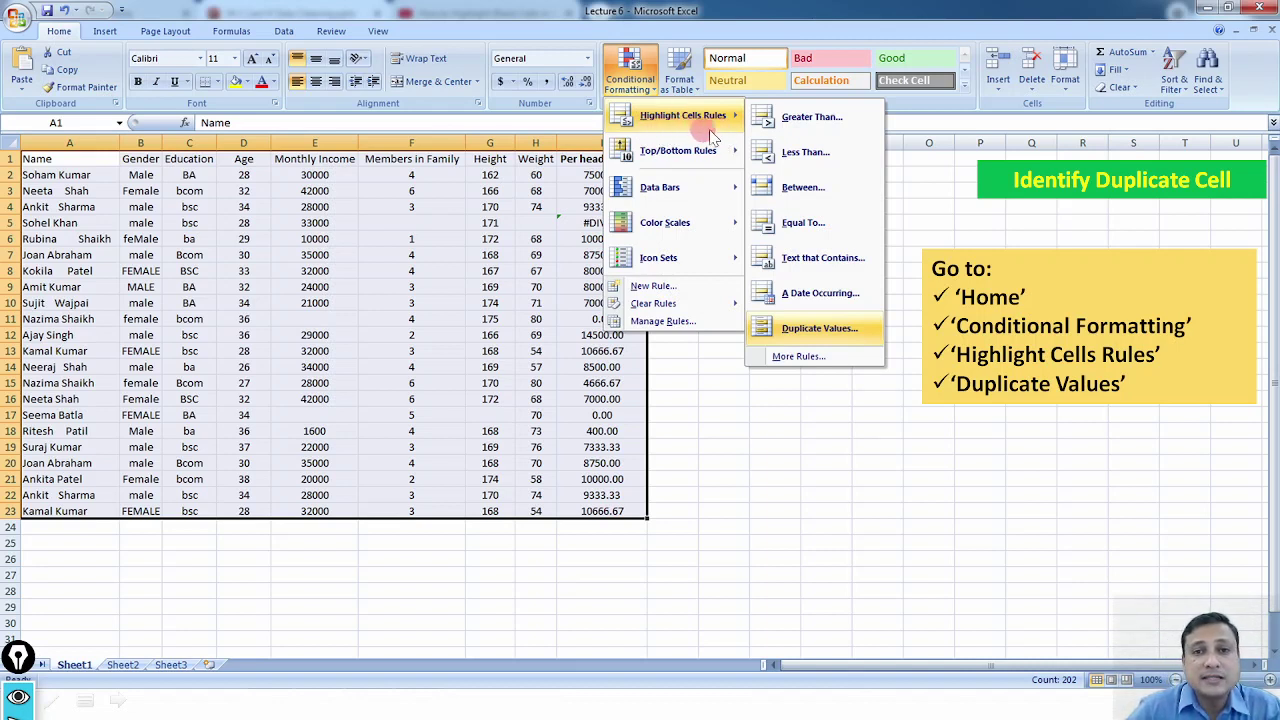
# Advance the slide show through the Duplicate Values example using Light Red Fill with Dark Red Text to its Results
pyautogui.click(836, 334)
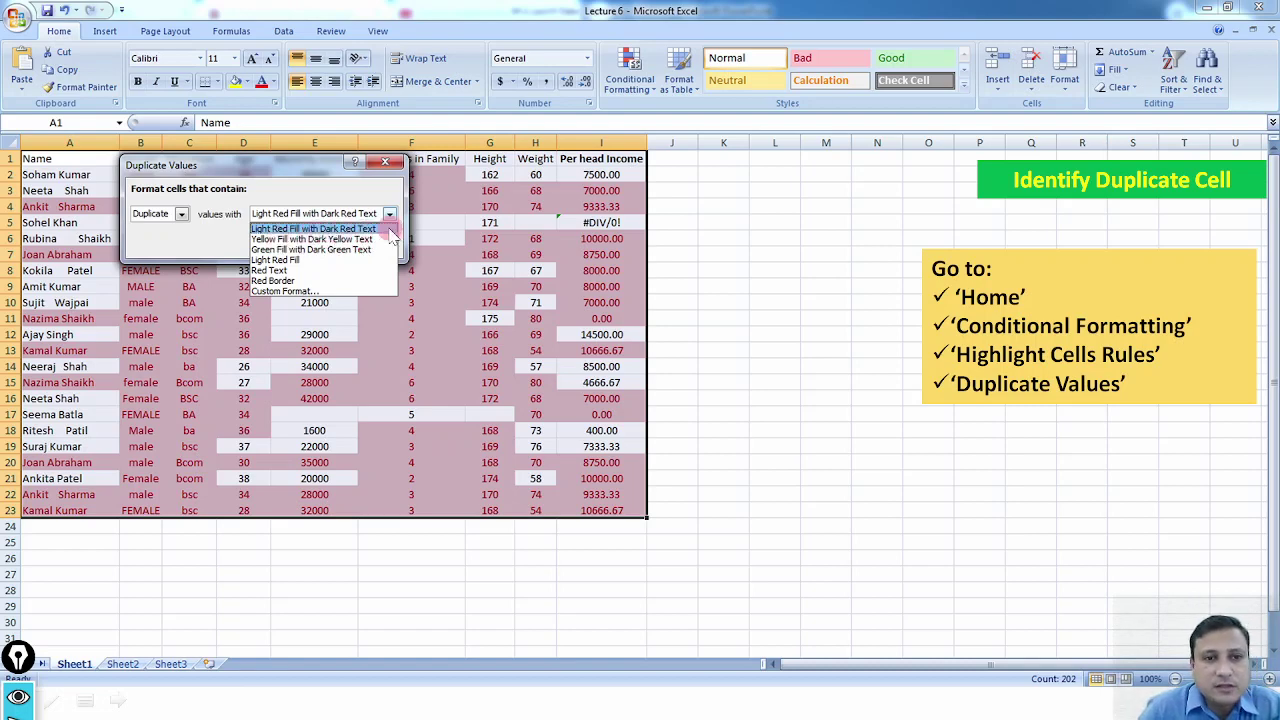
pyautogui.click(372, 232)
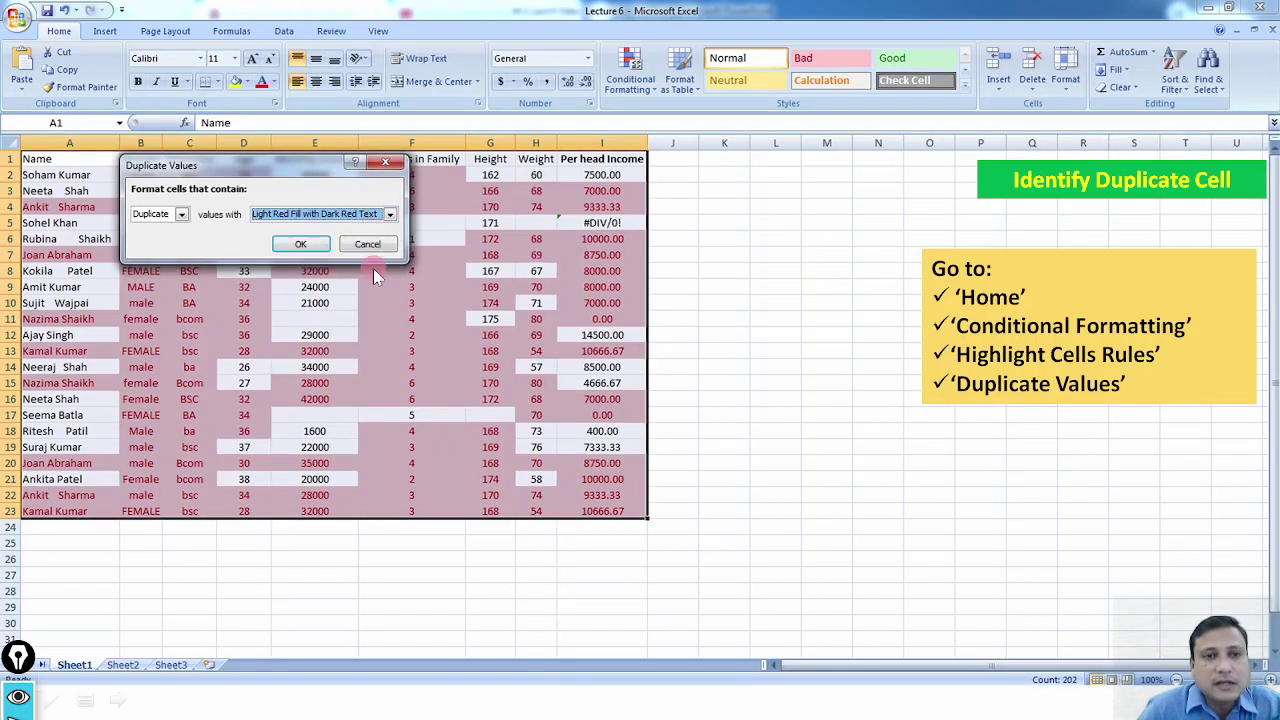
pyautogui.click(307, 248)
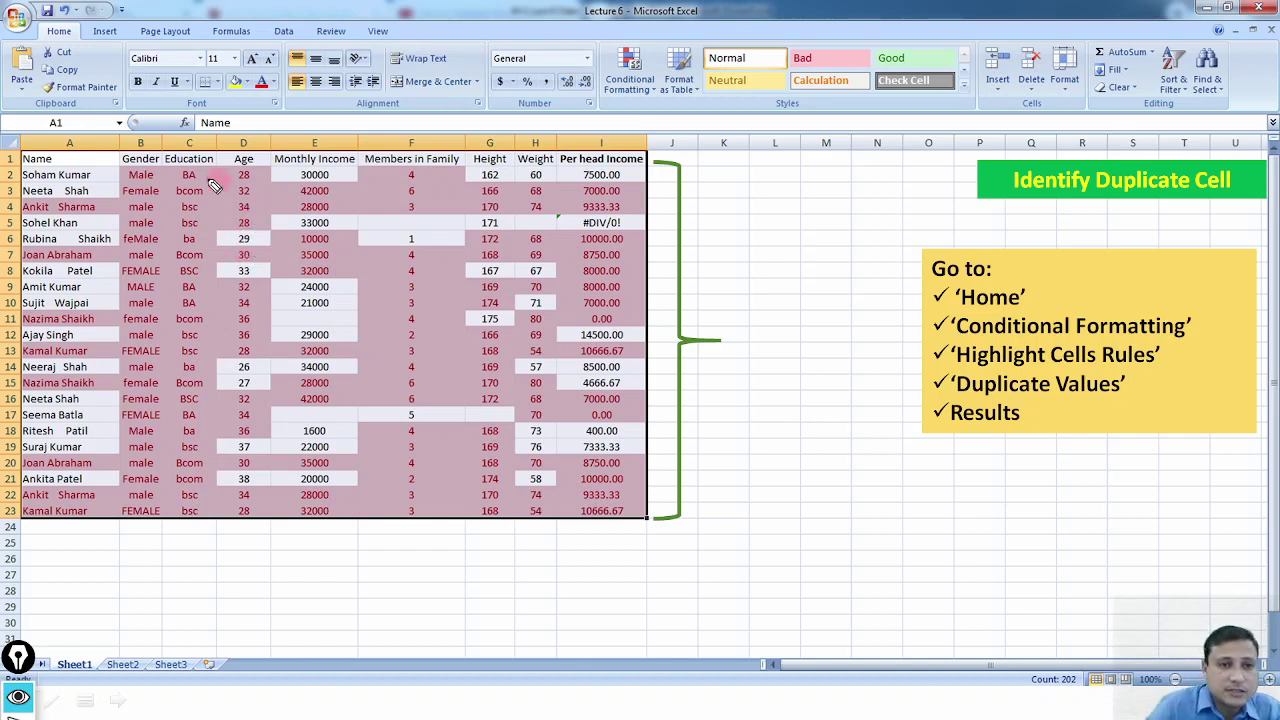
# Circle the BA entries in C2, C9, C10 and C17 on the slide with the pen
pyautogui.moveTo(203, 190); pyautogui.dragTo(204, 170)
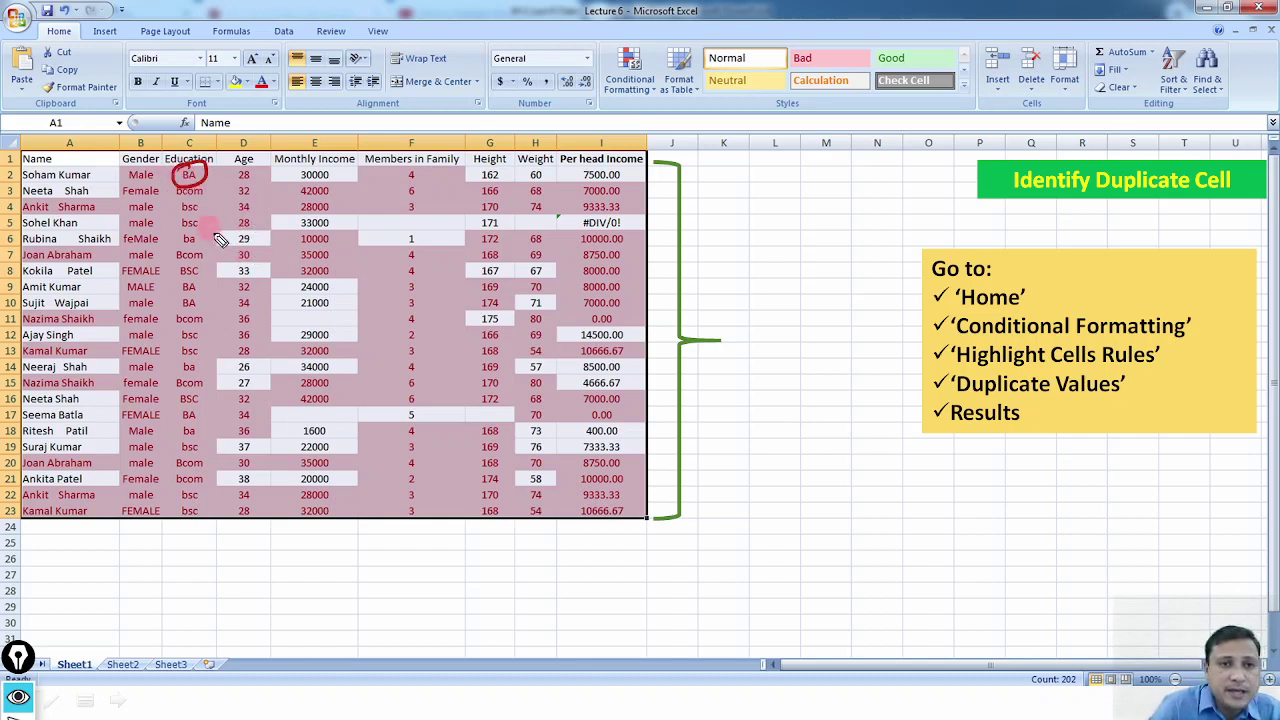
pyautogui.moveTo(200, 304)
pyautogui.mouseDown()
pyautogui.moveTo(176, 282)
pyautogui.moveTo(203, 318)
pyautogui.moveTo(199, 296)
pyautogui.mouseUp()
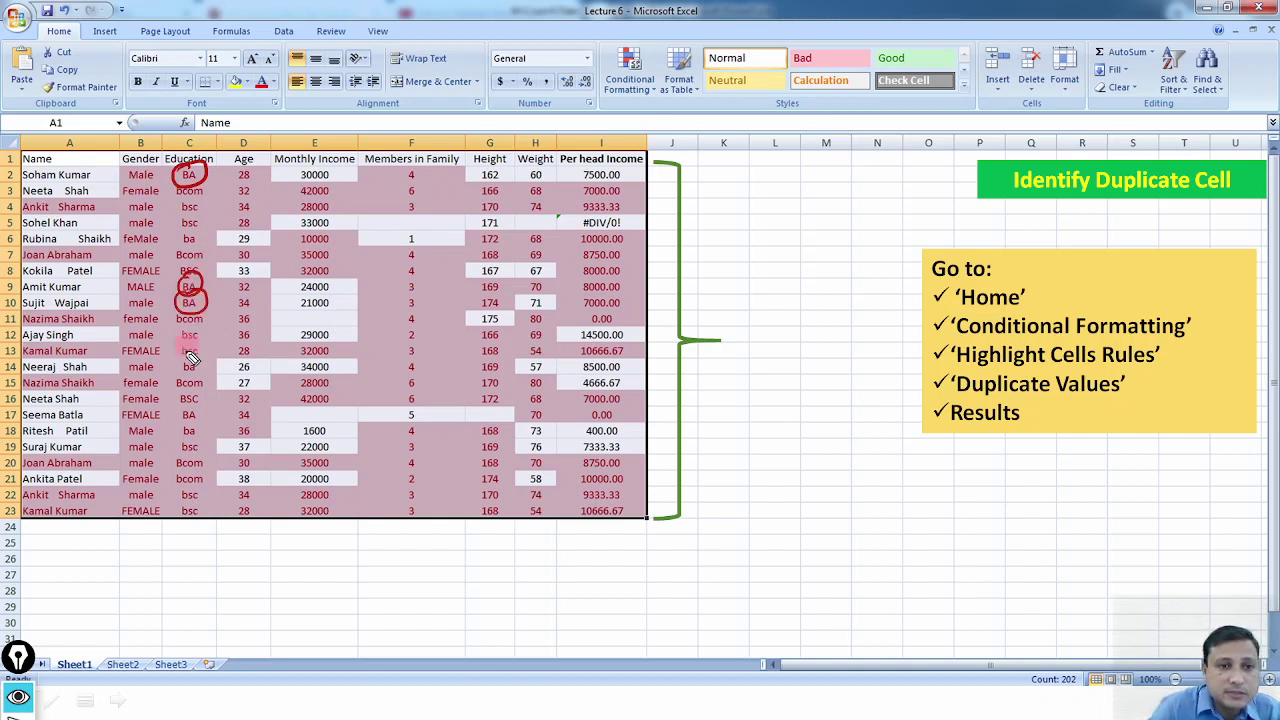
pyautogui.moveTo(196, 408)
pyautogui.mouseDown()
pyautogui.moveTo(185, 428)
pyautogui.moveTo(197, 410)
pyautogui.mouseUp()
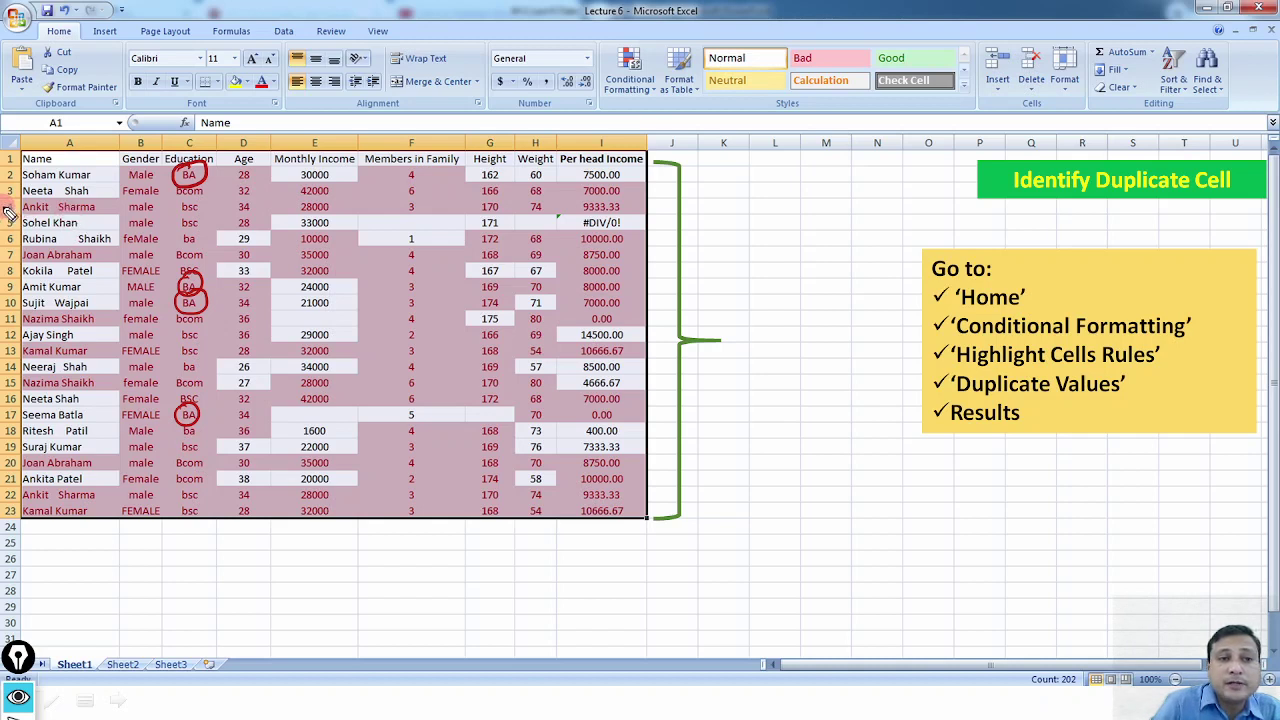
# Mark the duplicate records in rows 4, 7, 11 and 13, draw arrows from rows 4 and 7 to their repeats, and erase all ink
pyautogui.moveTo(4, 207); pyautogui.dragTo(638, 214)
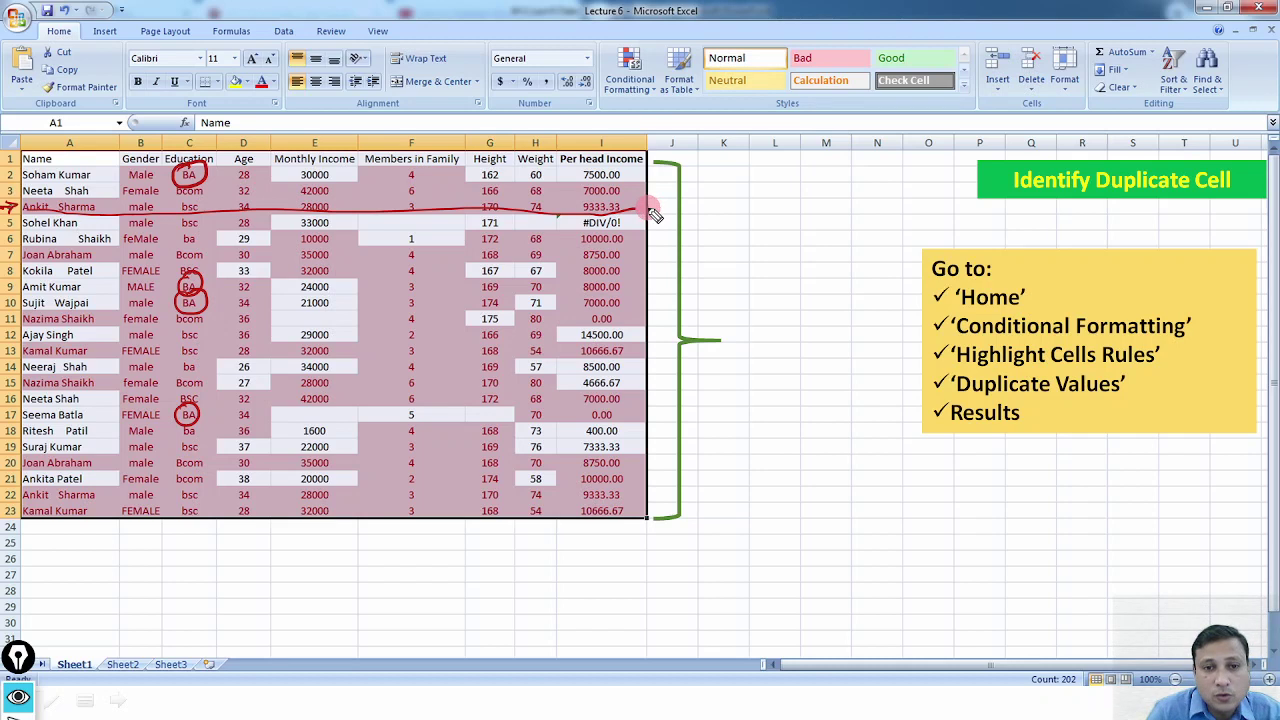
pyautogui.moveTo(652, 214)
pyautogui.mouseDown()
pyautogui.moveTo(733, 248)
pyautogui.moveTo(722, 396)
pyautogui.moveTo(645, 502)
pyautogui.moveTo(631, 500)
pyautogui.moveTo(646, 497)
pyautogui.mouseUp()
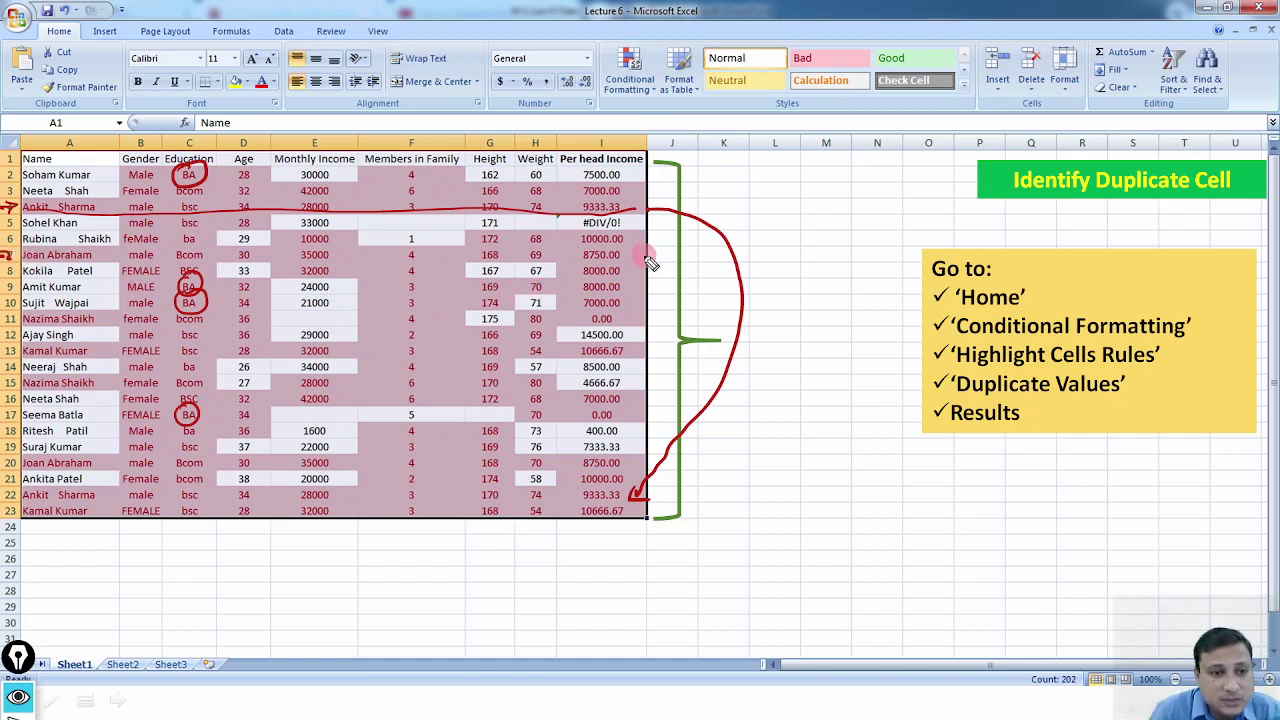
pyautogui.moveTo(648, 260)
pyautogui.mouseDown()
pyautogui.moveTo(671, 372)
pyautogui.moveTo(627, 450)
pyautogui.mouseUp()
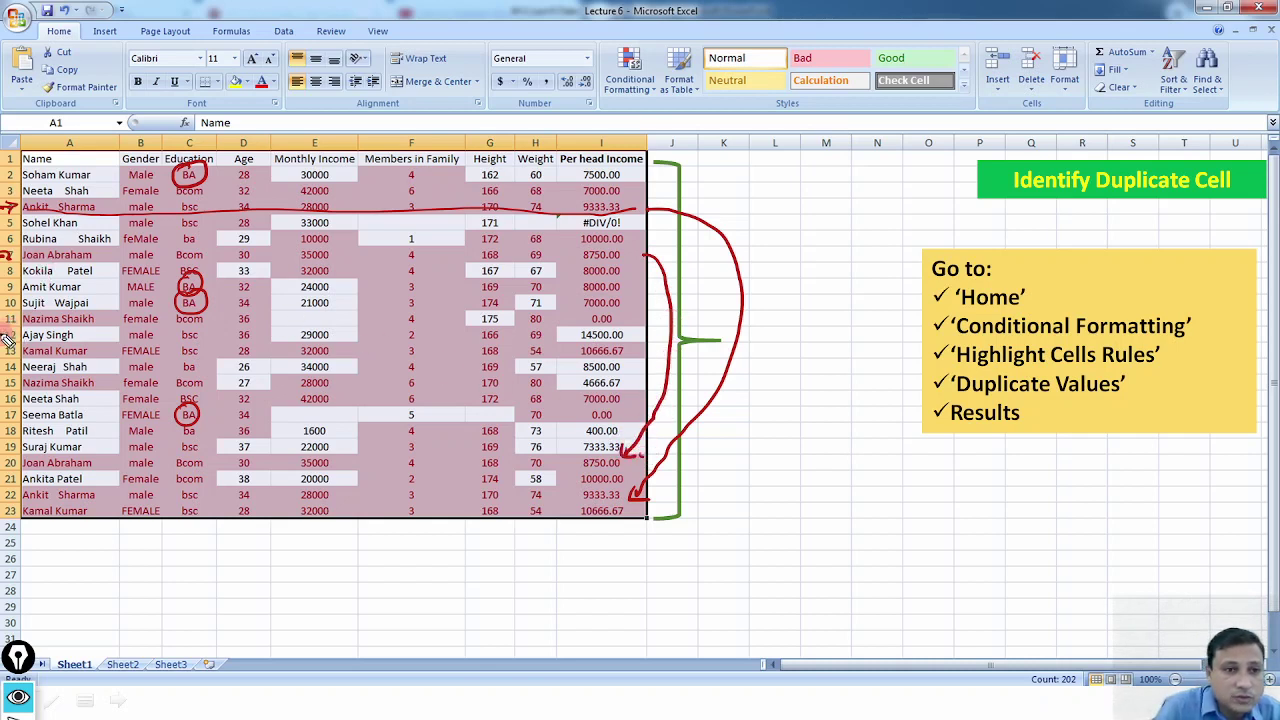
pyautogui.moveTo(12, 324)
pyautogui.mouseDown()
pyautogui.moveTo(22, 310)
pyautogui.moveTo(8, 357)
pyautogui.moveTo(22, 344)
pyautogui.mouseUp()
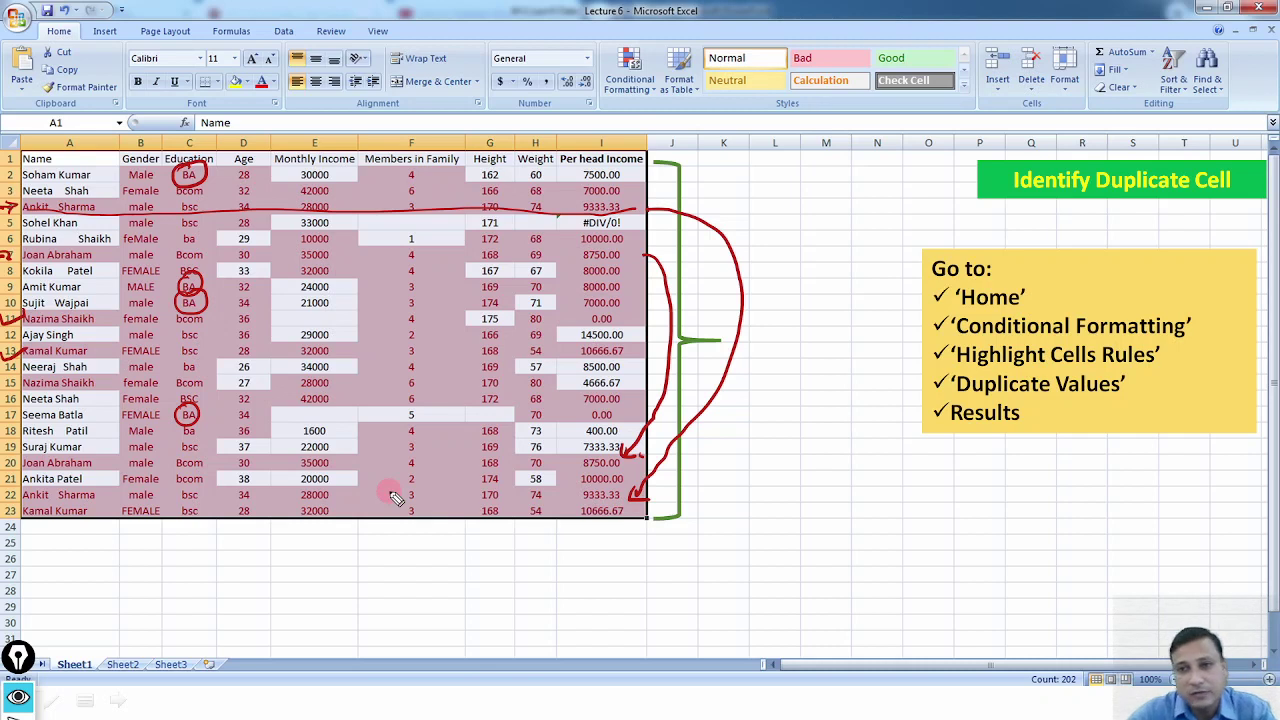
pyautogui.press('e')
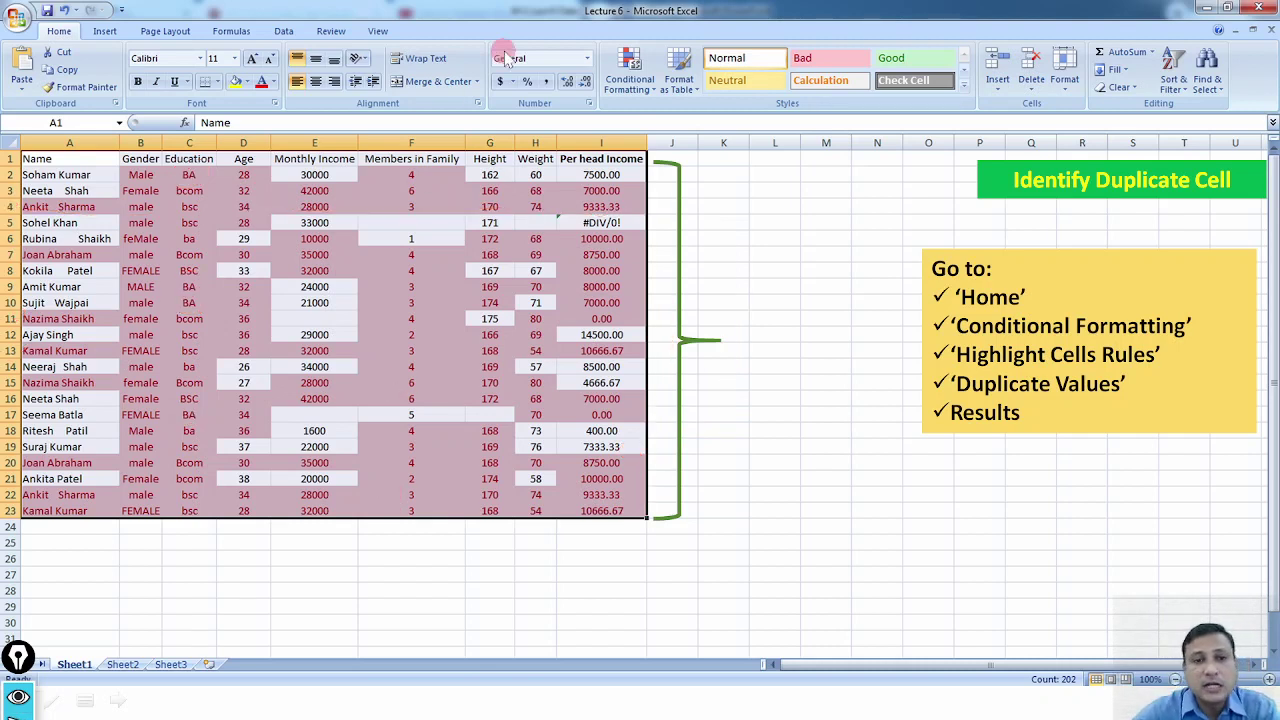
# Advance the slide show to the Remove Duplicates topic and through its Data instructions to the column selection dialog
pyautogui.hotkey('alt', 'Tab')
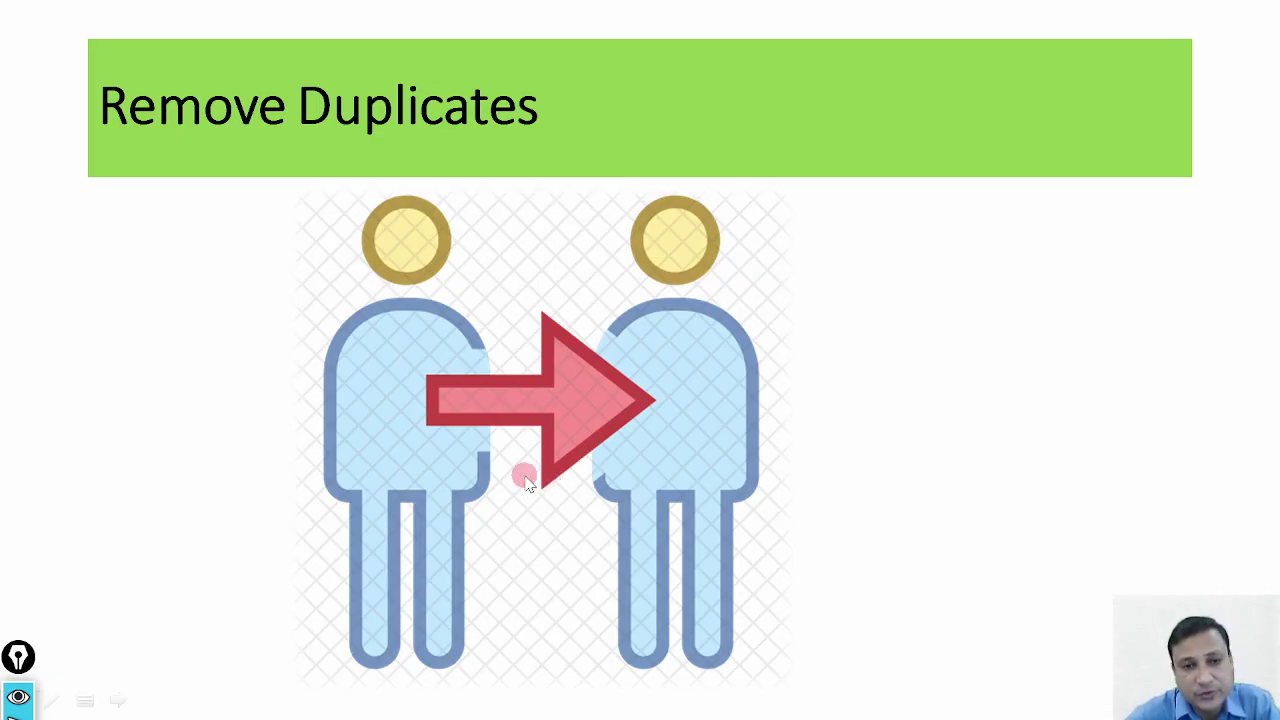
pyautogui.click(507, 505)
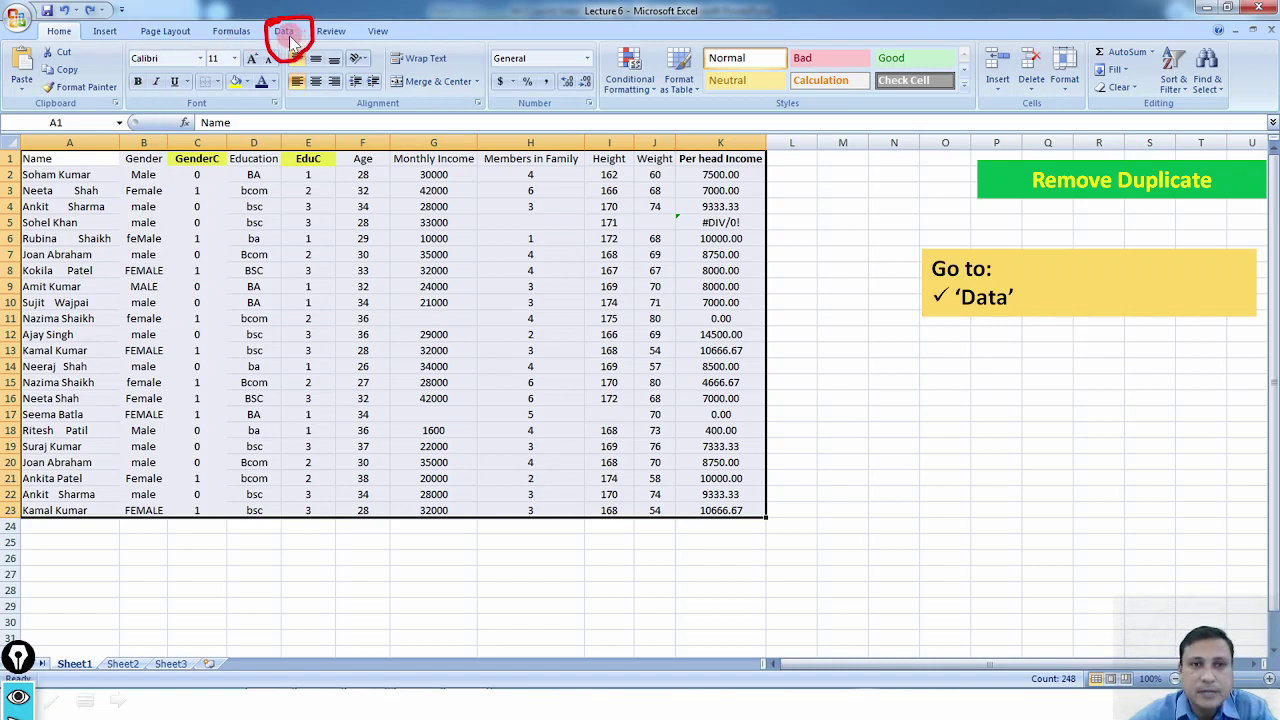
pyautogui.click(285, 33)
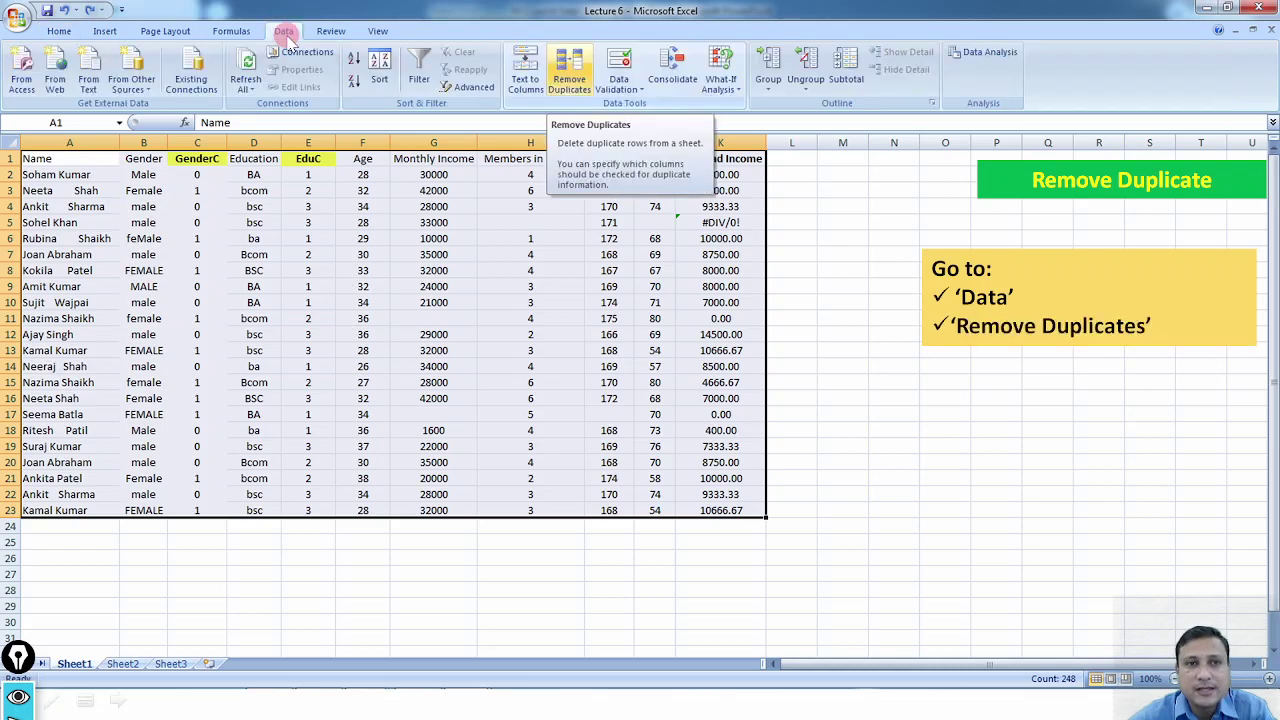
pyautogui.click(577, 91)
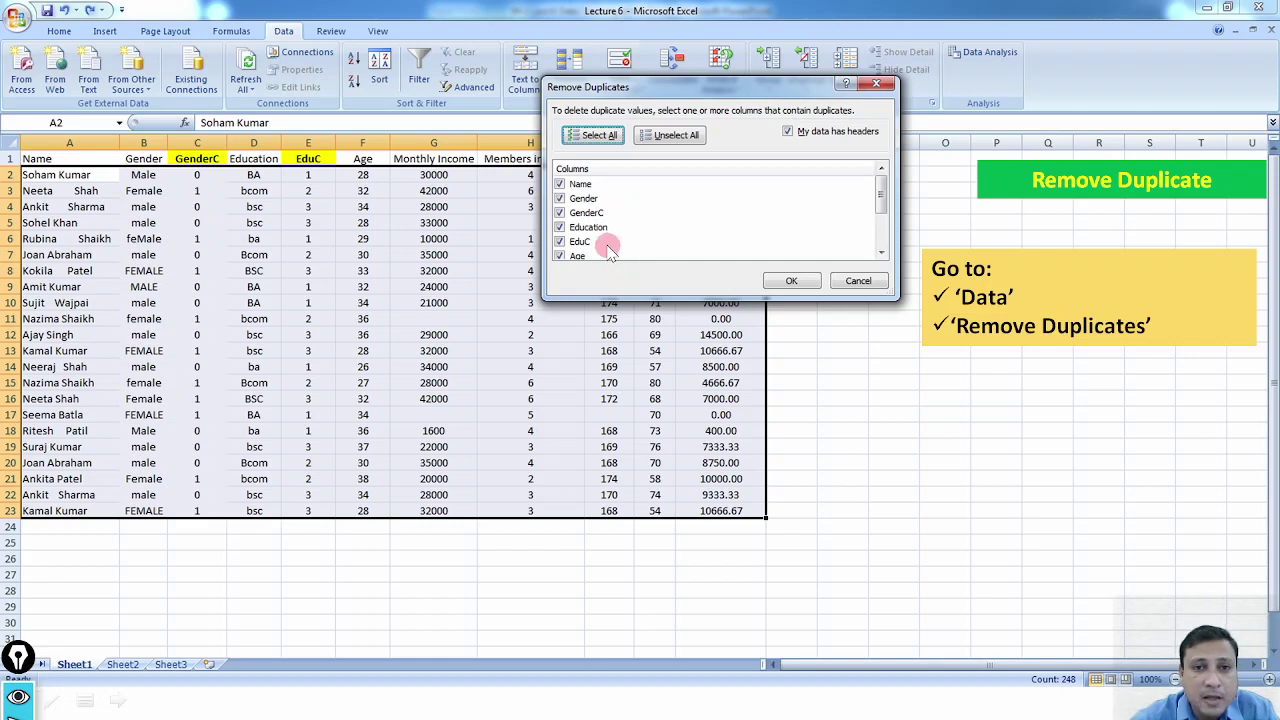
# Advance the slide show through the Remove Duplicates example that keeps only the Name column checked, on to the letter case title slide
pyautogui.click(560, 199)
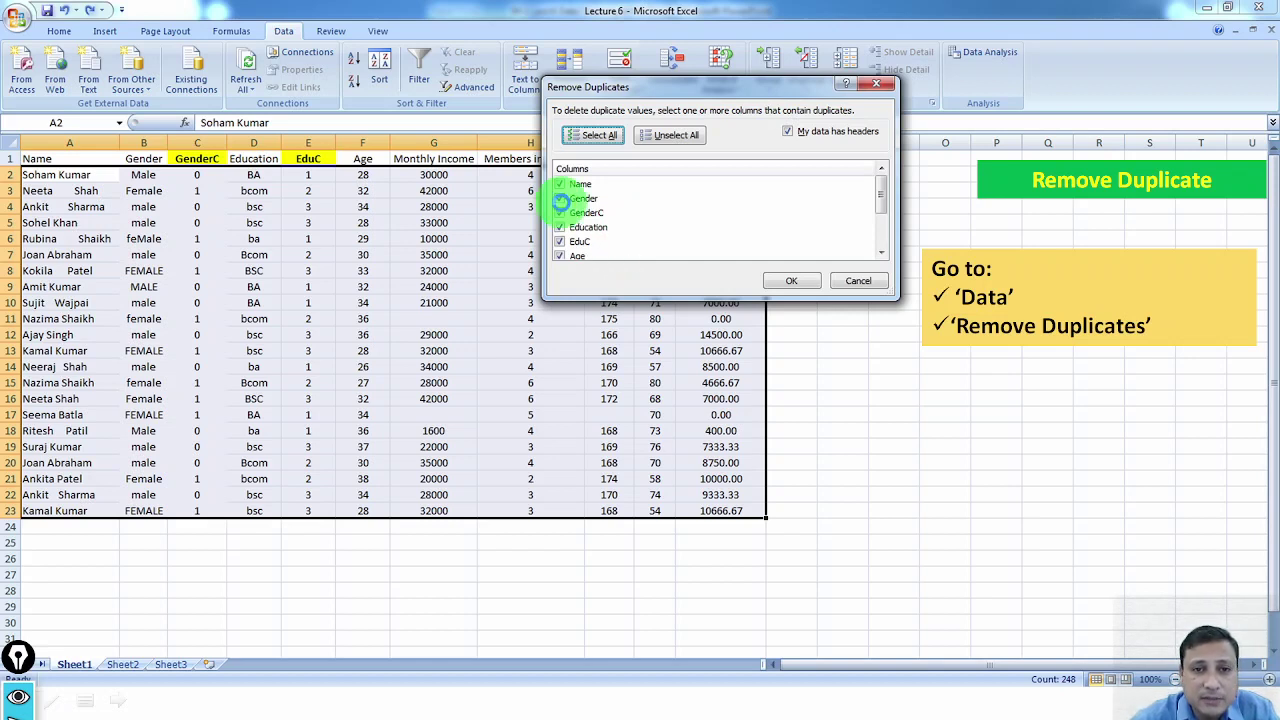
pyautogui.click(560, 213)
pyautogui.click(560, 227)
pyautogui.click(560, 242)
pyautogui.click(562, 256)
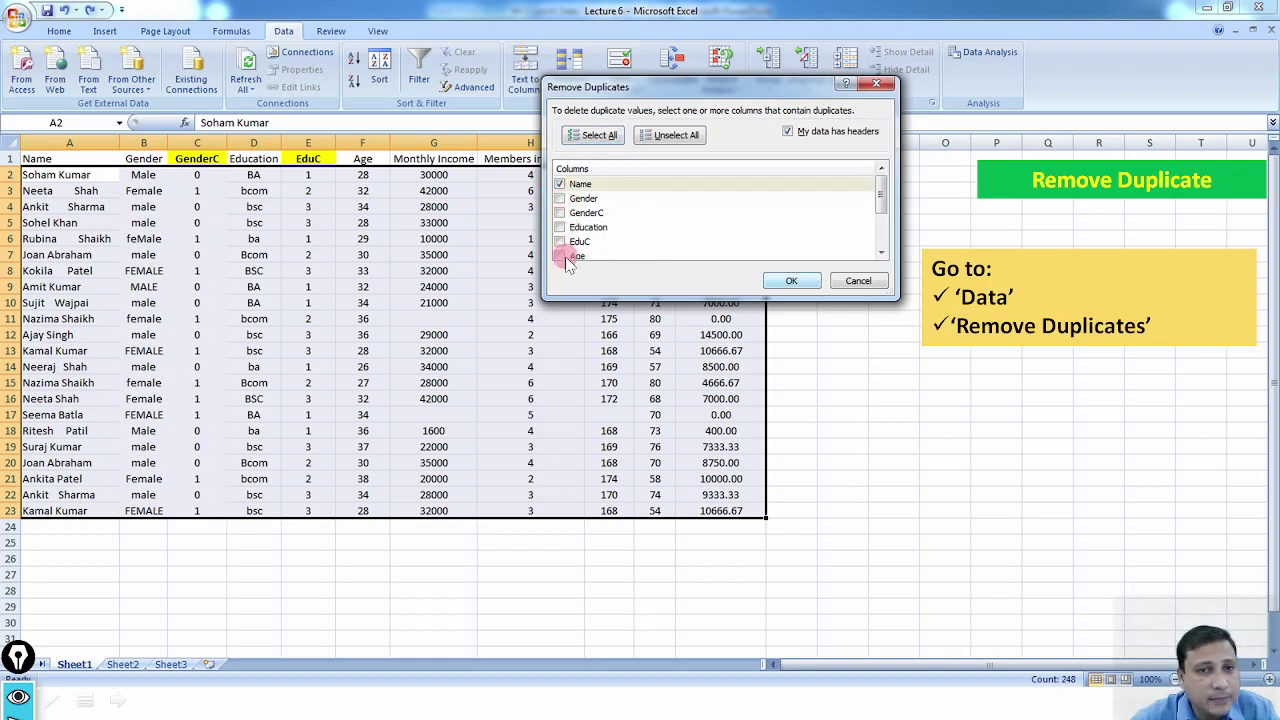
pyautogui.click(802, 287)
pyautogui.click(798, 283)
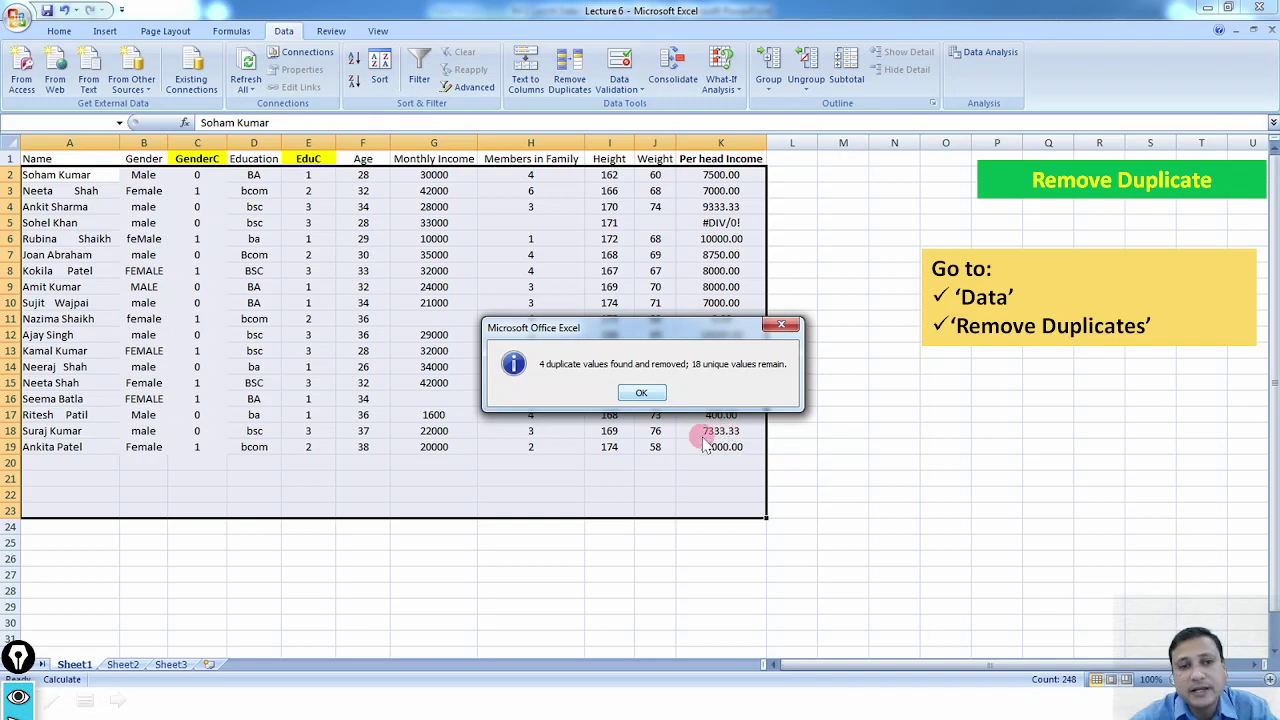
pyautogui.click(645, 393)
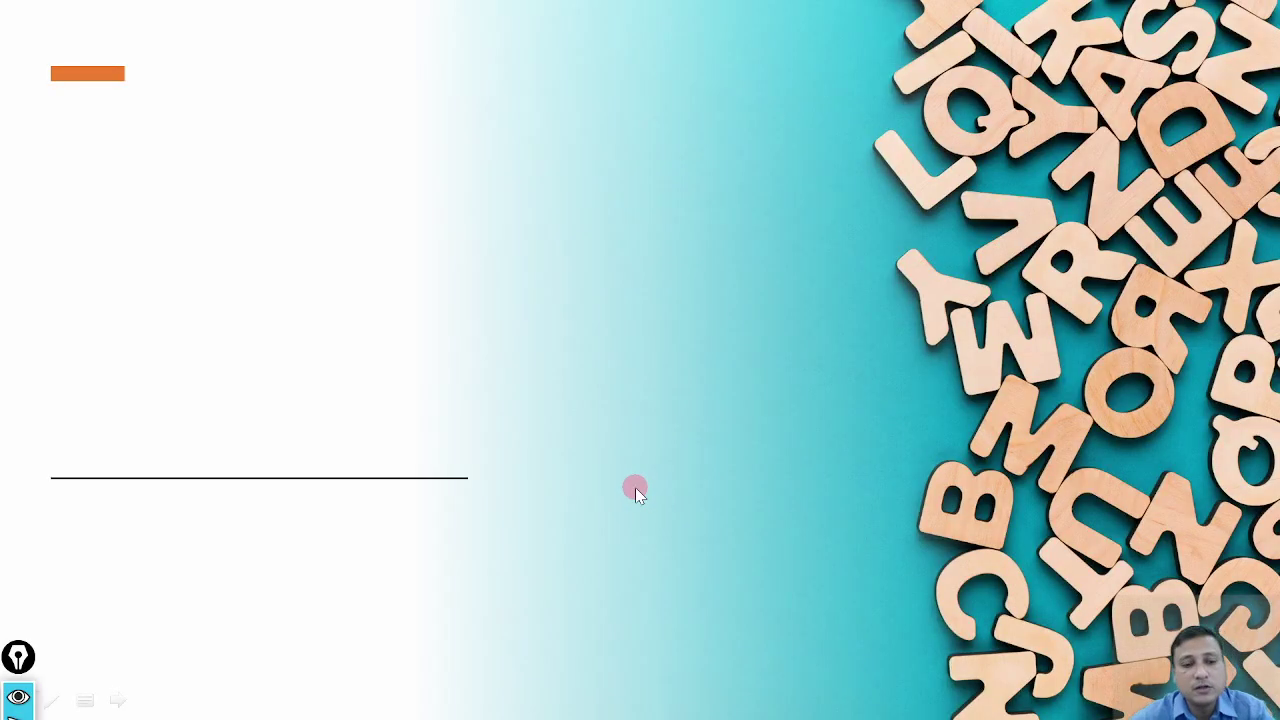
# End the slide show and switch to the Lecture 6.xlsx workbook in Excel
pyautogui.press('Escape')
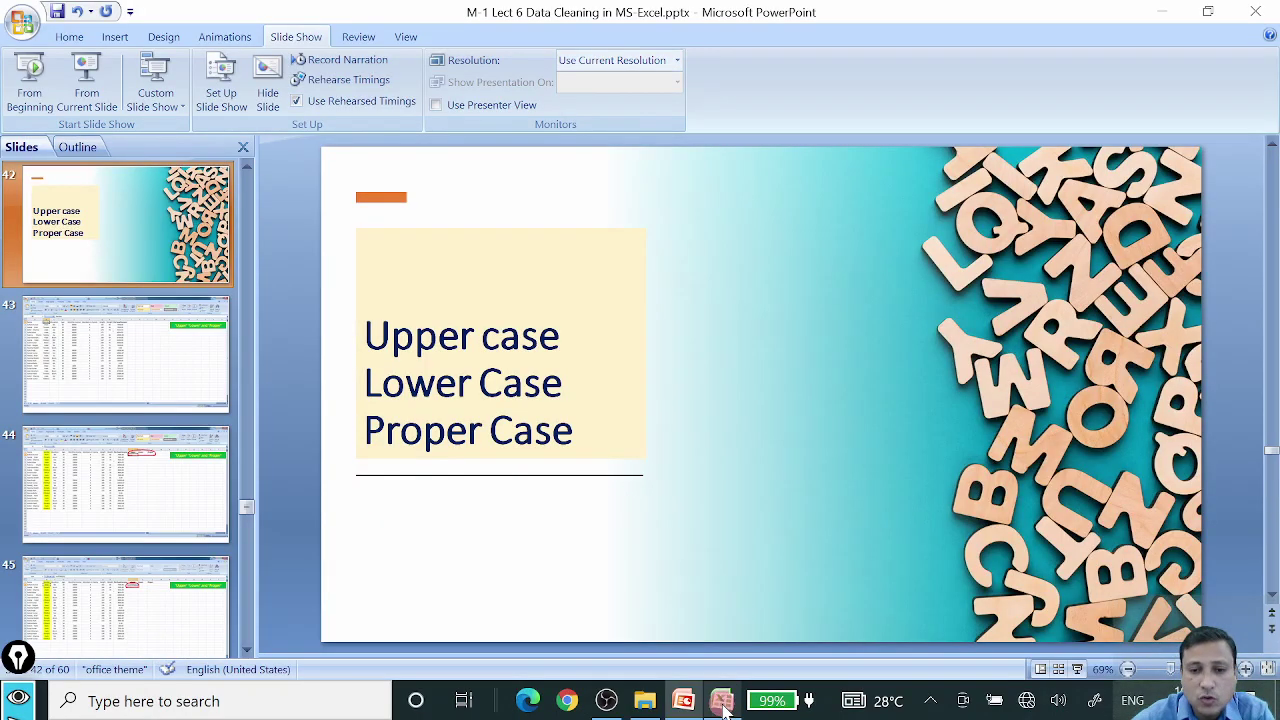
pyautogui.click(722, 702)
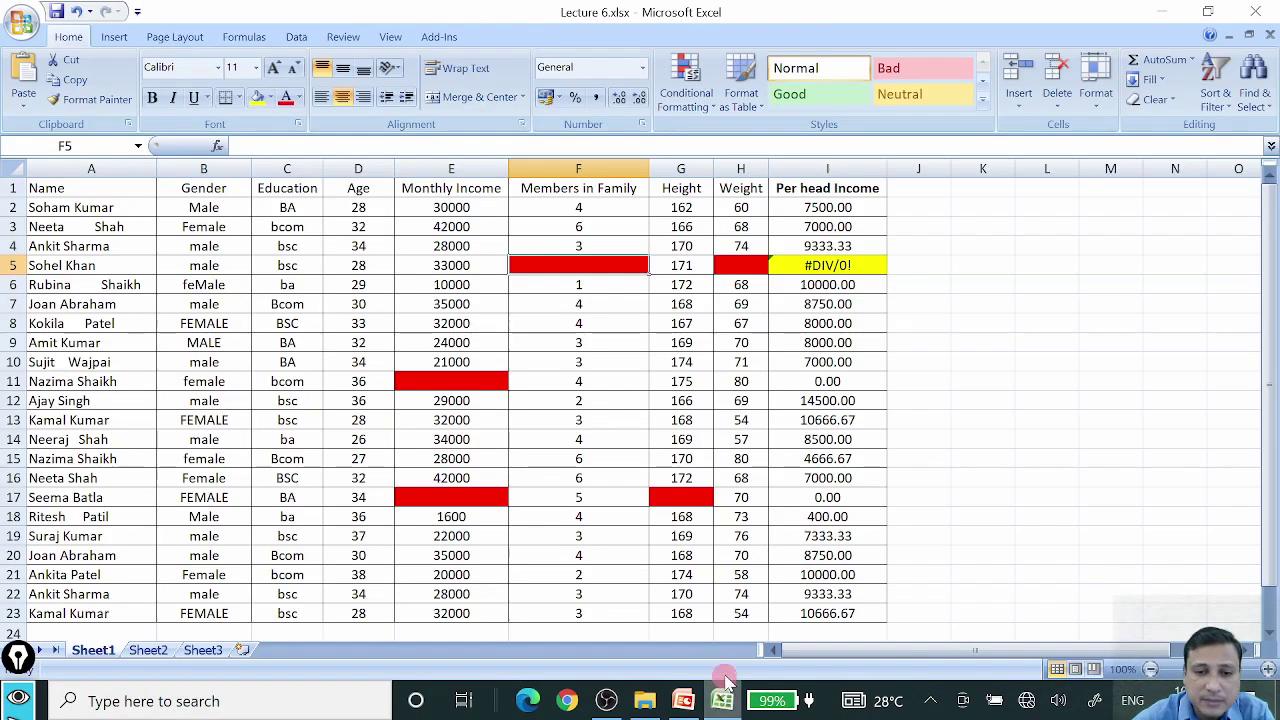
pyautogui.click(997, 417)
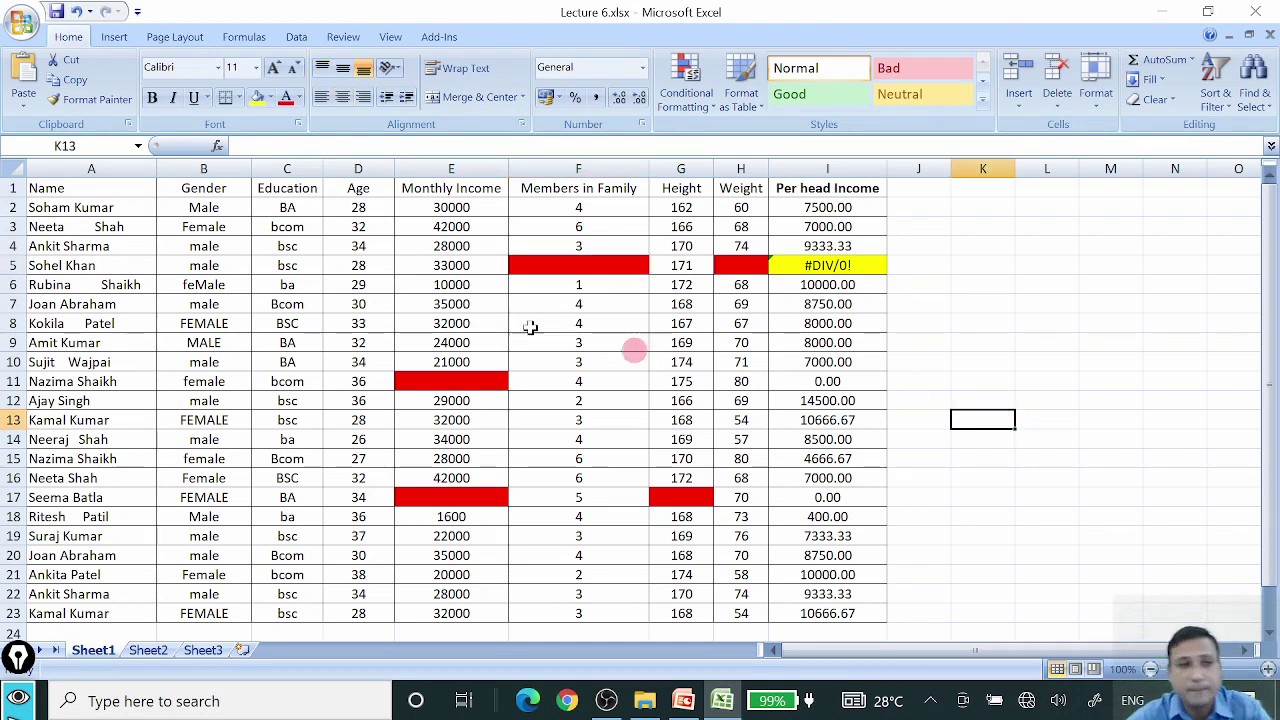
# Select A1:I23 and start a Duplicate Values highlighting rule for the table
pyautogui.moveTo(95, 204); pyautogui.dragTo(83, 608)
pyautogui.click(95, 189)
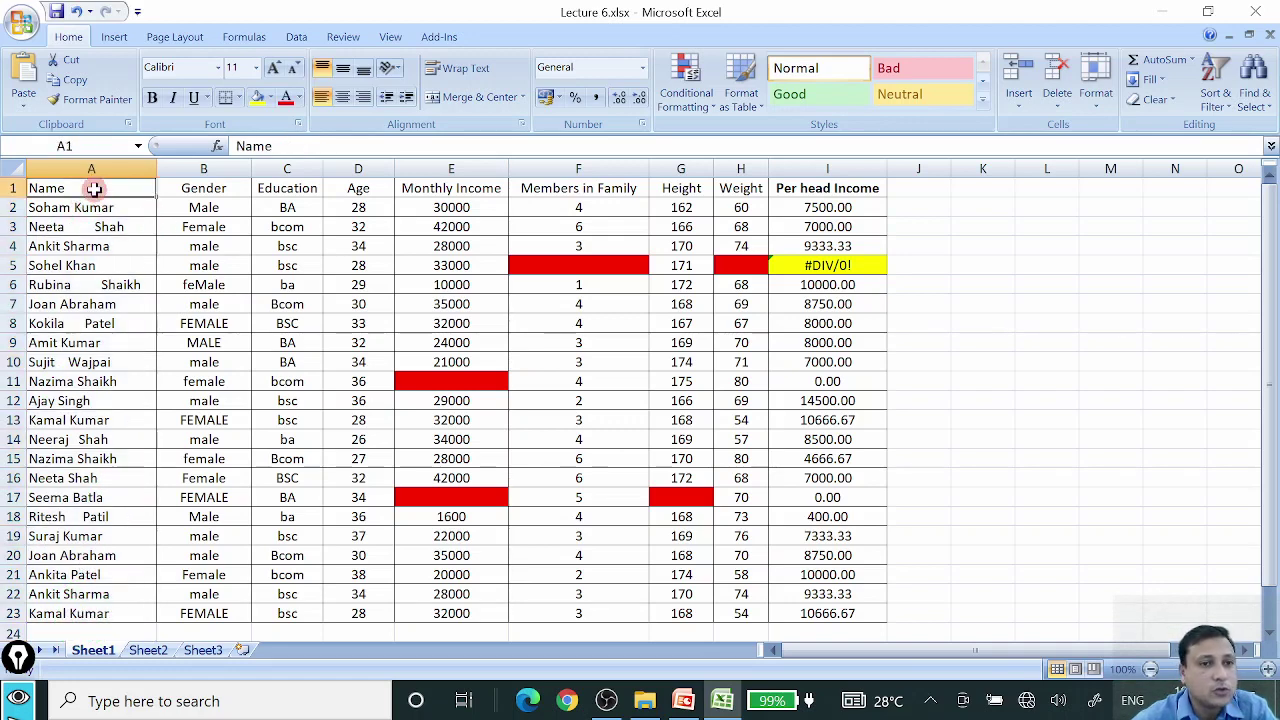
pyautogui.moveTo(53, 188); pyautogui.dragTo(872, 612)
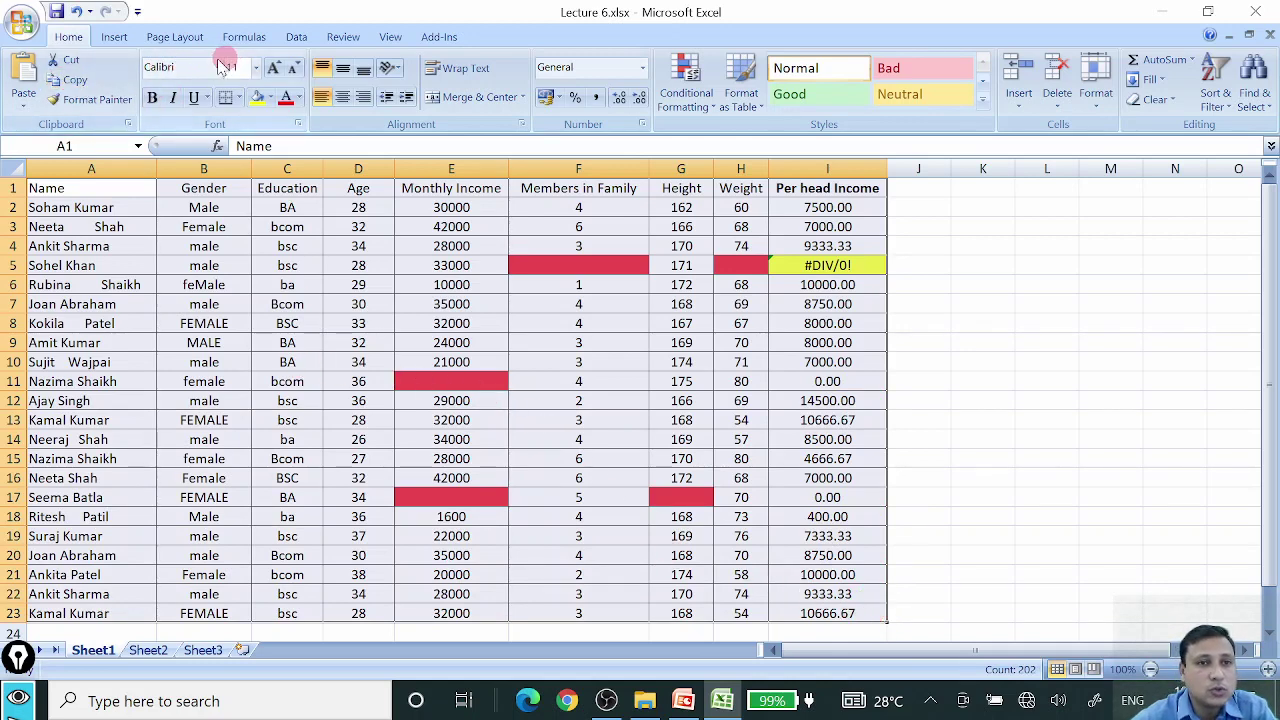
pyautogui.click(692, 97)
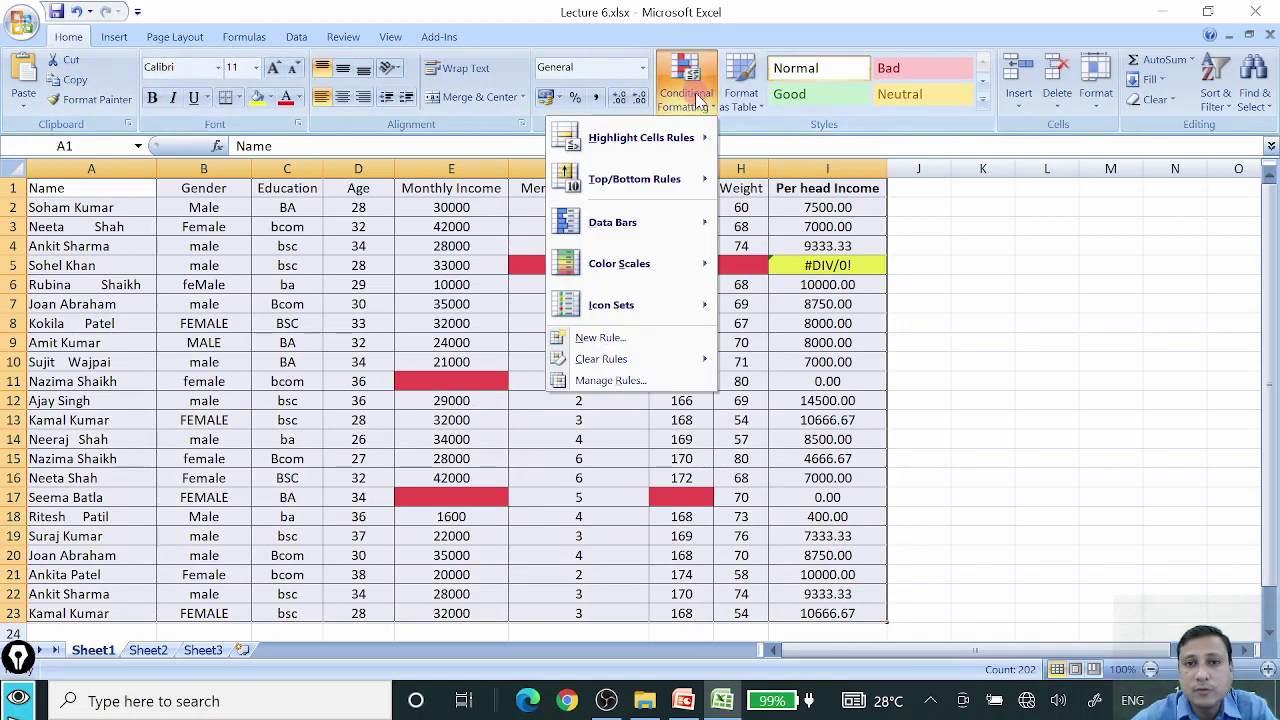
pyautogui.moveTo(633, 147)
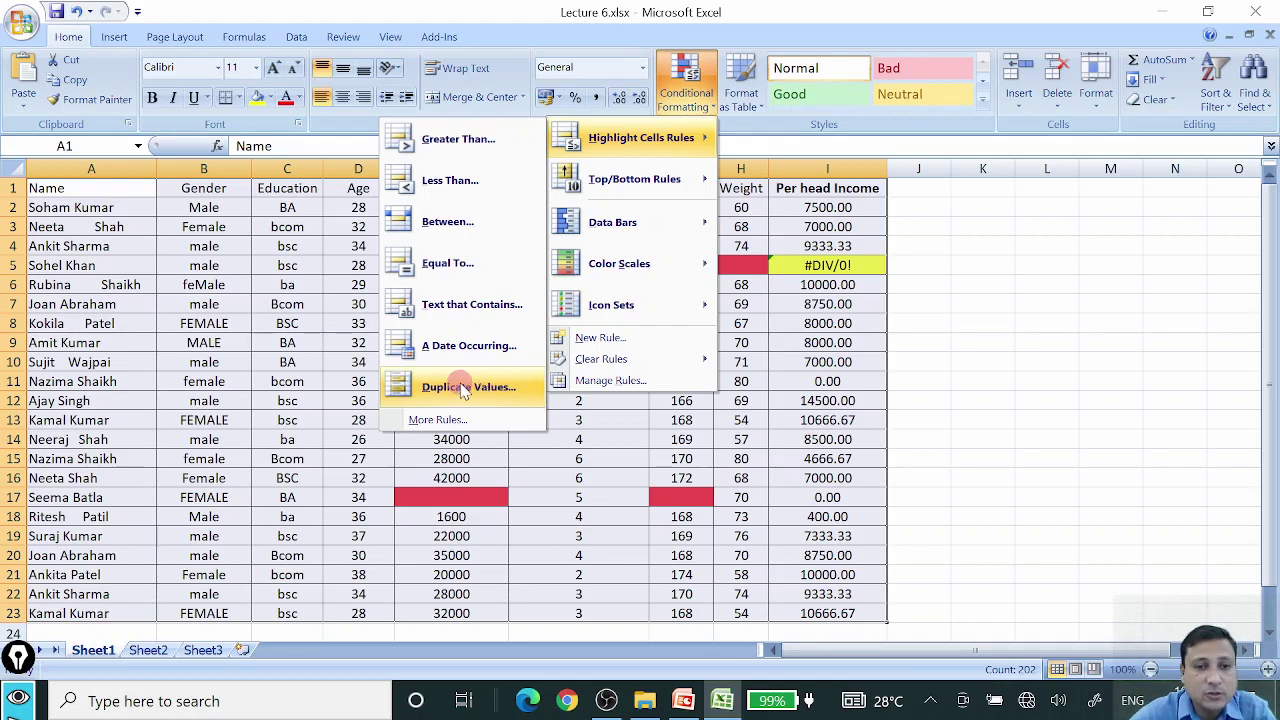
pyautogui.click(482, 387)
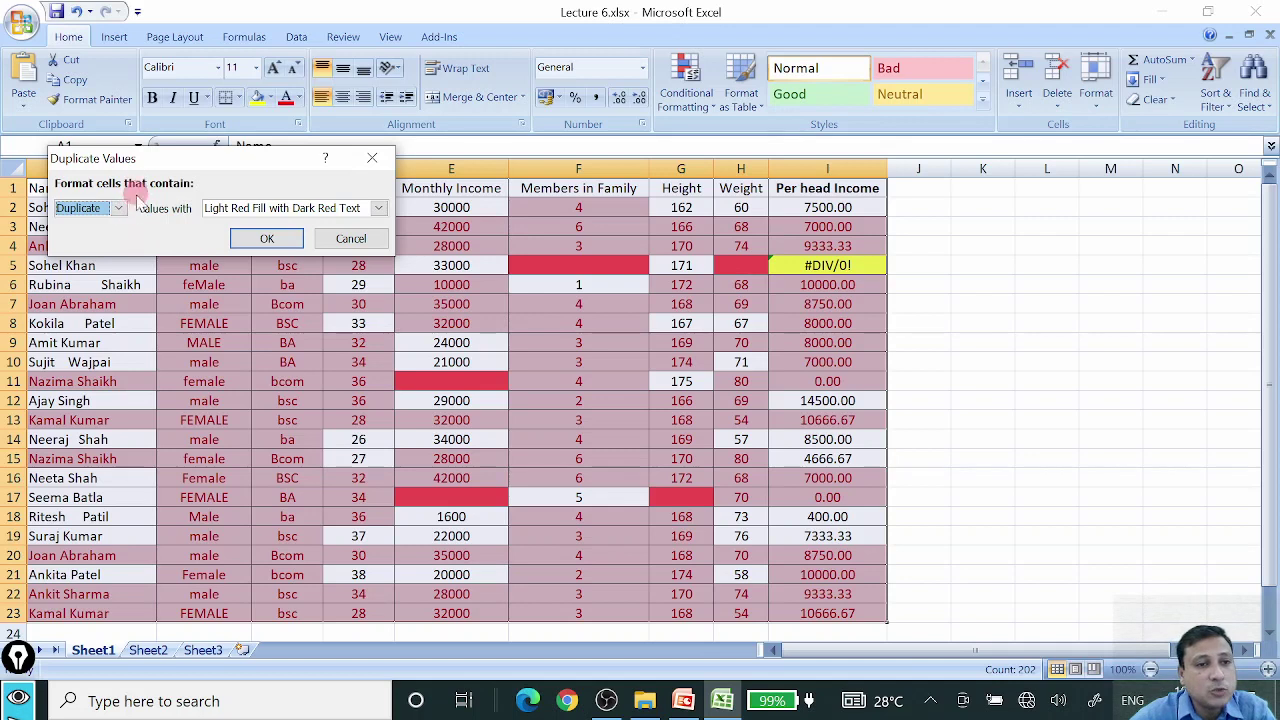
# Format the Duplicate values with Light Red Fill with Dark Red Text and apply the rule
pyautogui.click(119, 209)
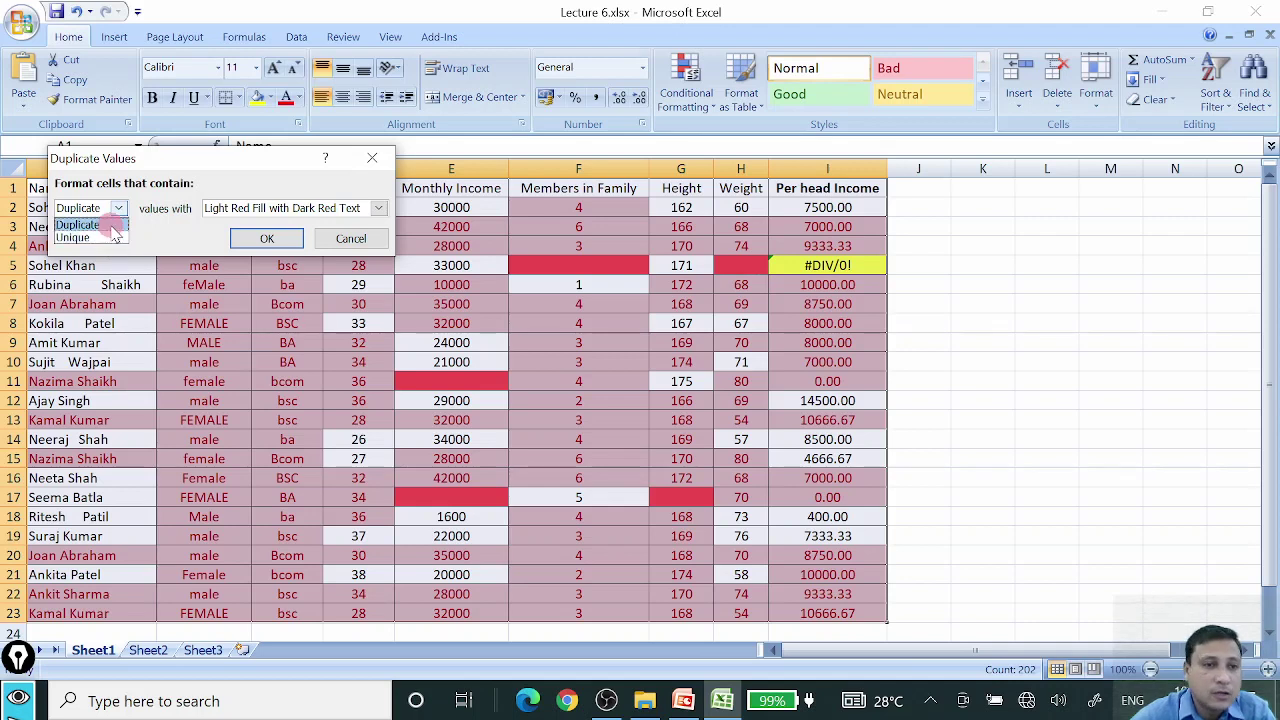
pyautogui.click(112, 226)
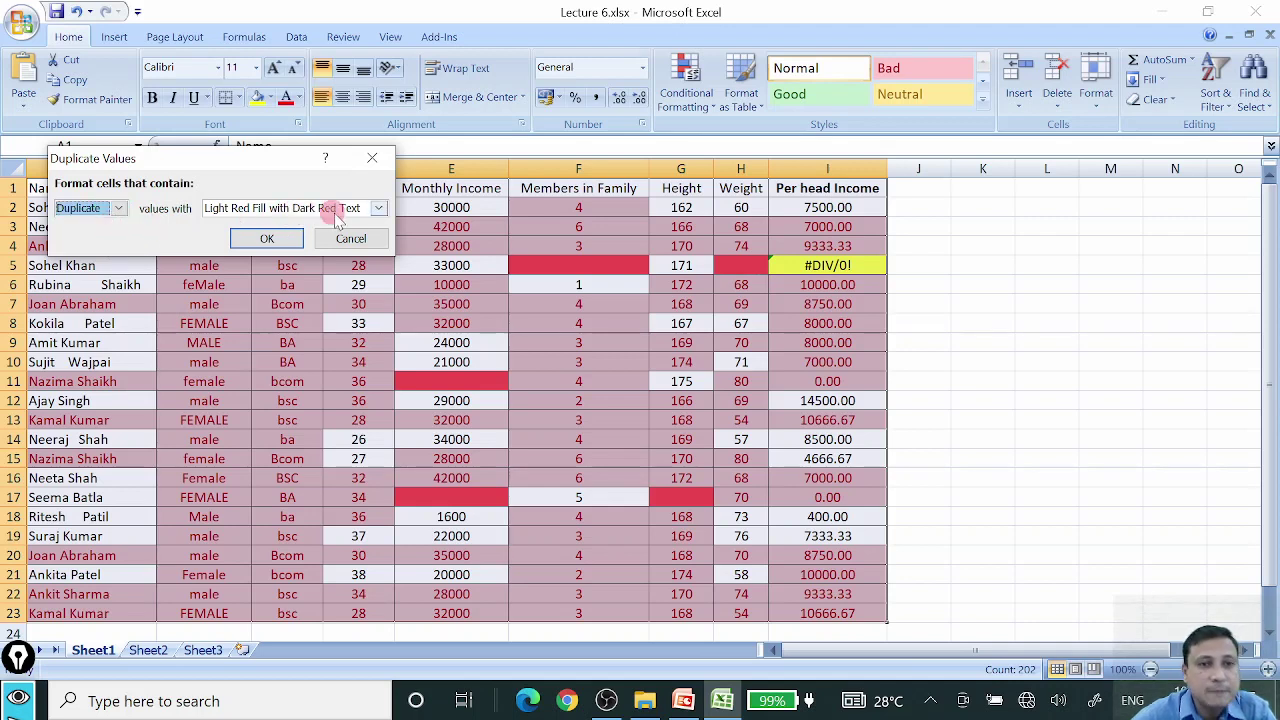
pyautogui.click(378, 209)
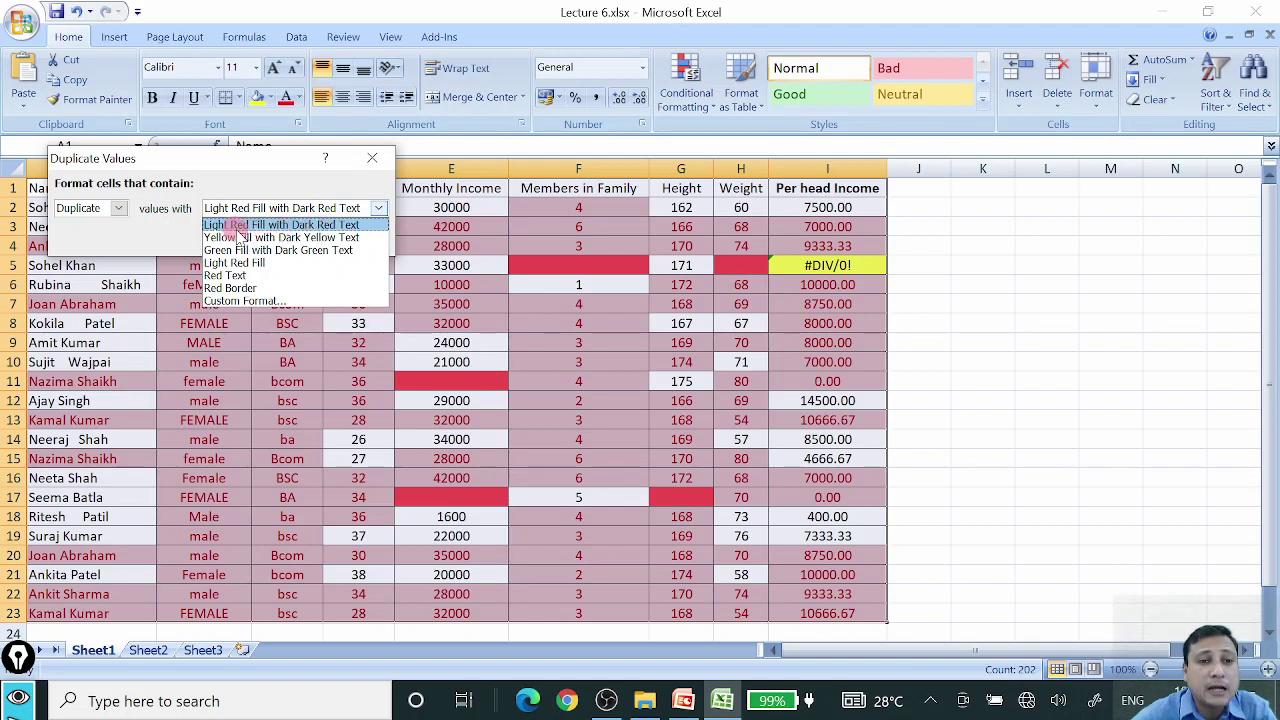
pyautogui.click(352, 227)
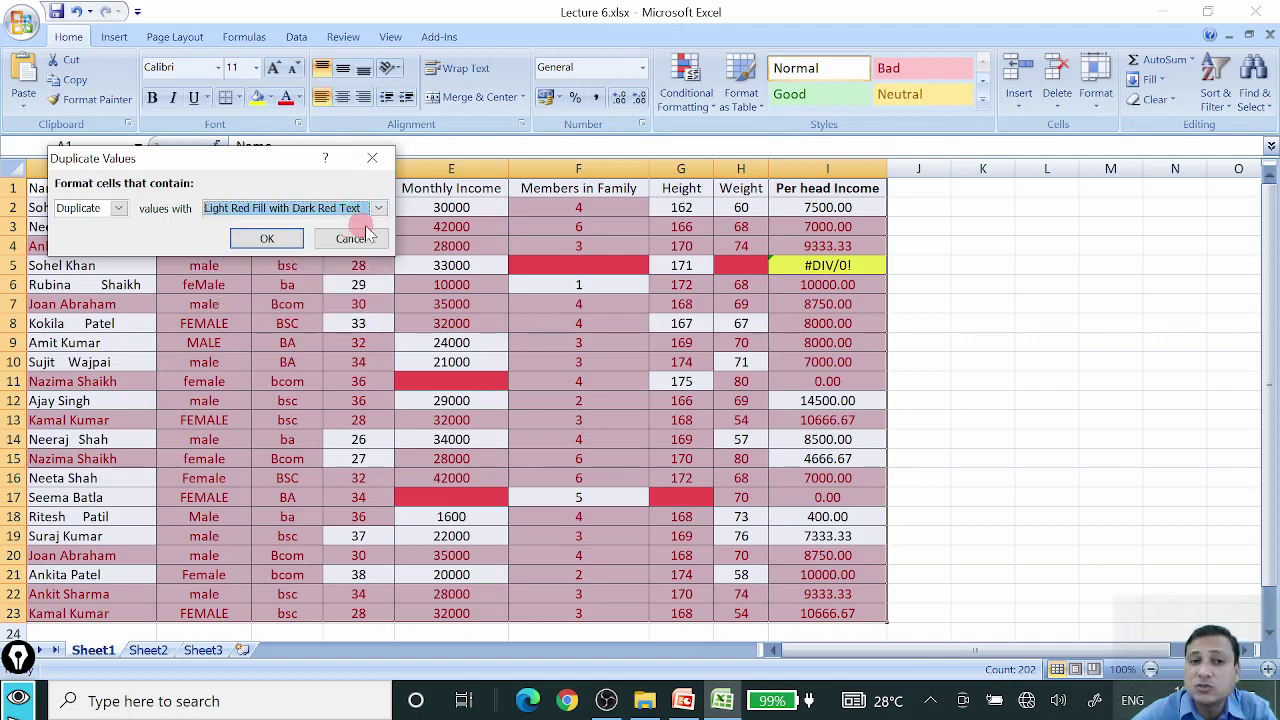
pyautogui.click(268, 240)
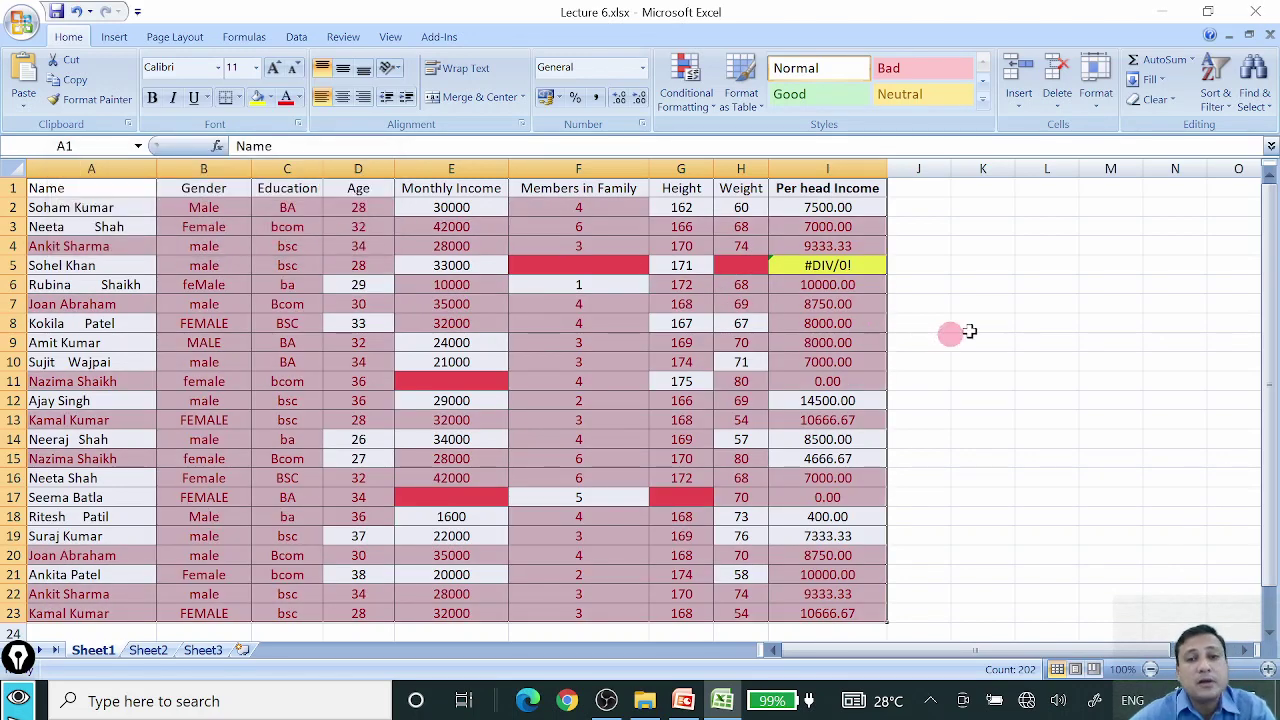
# Reselect the survey table A1:I23 and start Remove Duplicates for it
pyautogui.click(955, 325)
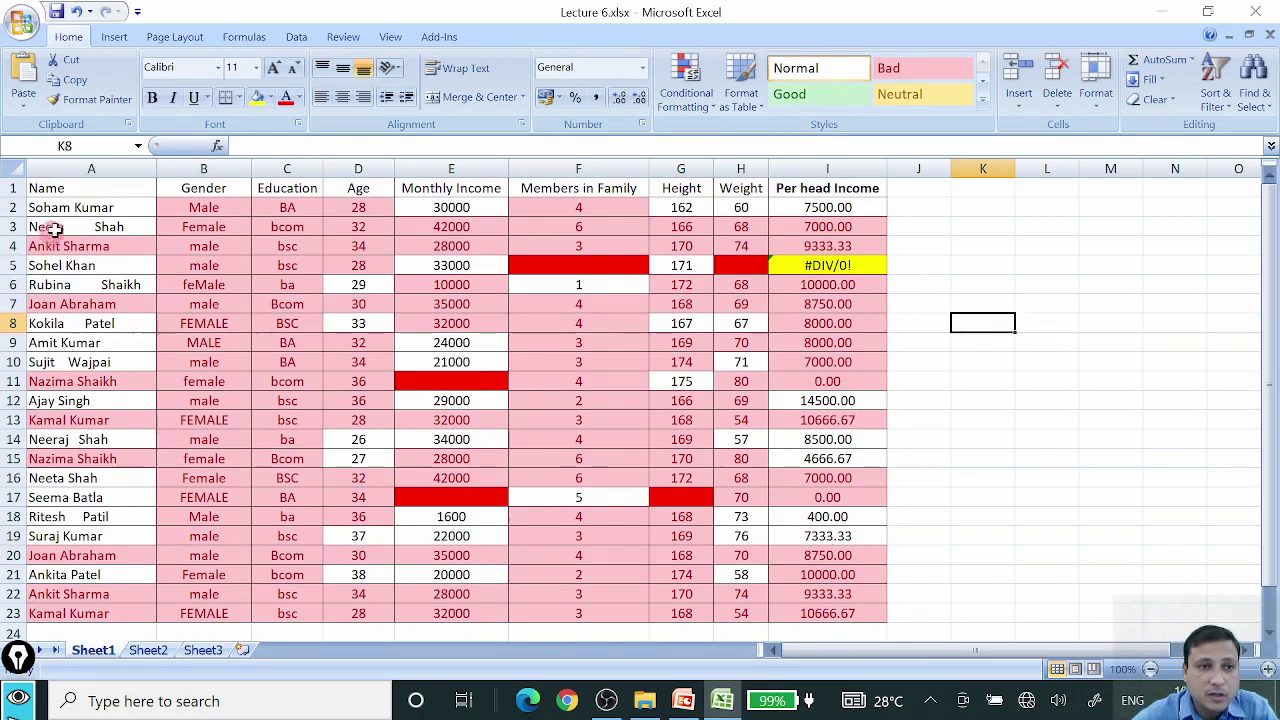
pyautogui.moveTo(90, 187); pyautogui.dragTo(849, 605)
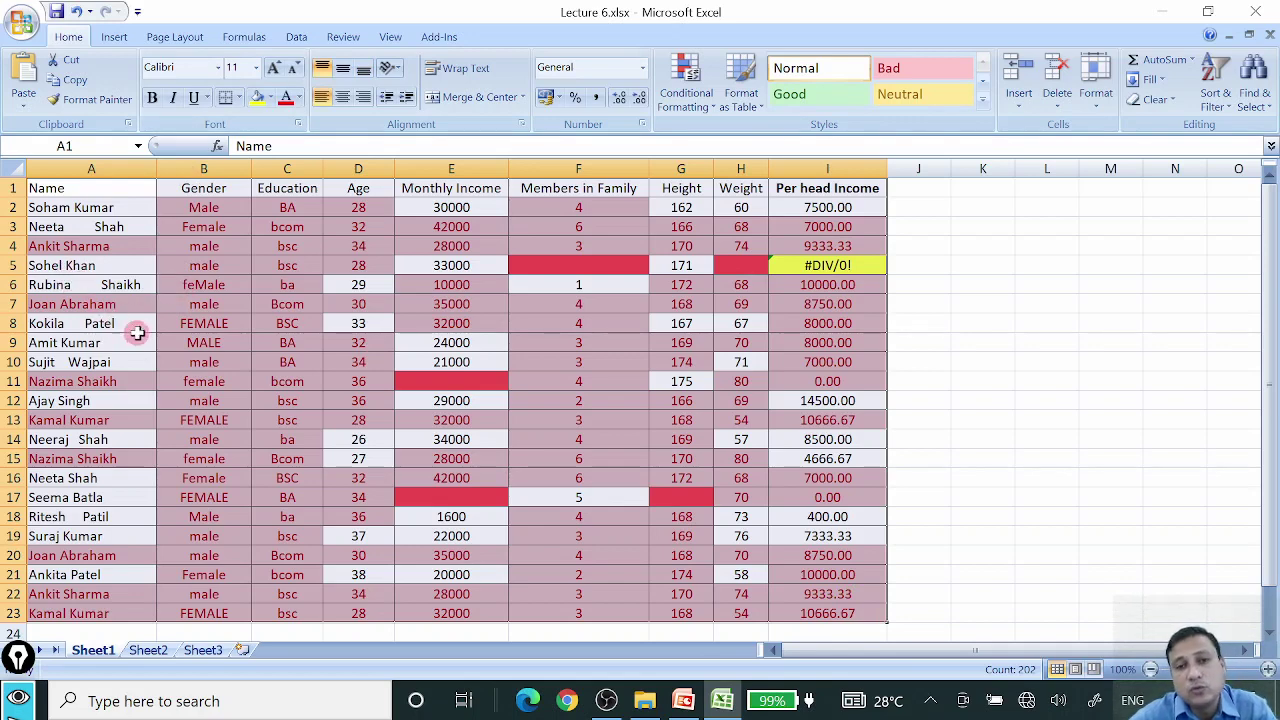
pyautogui.scroll(-1, 364, 402)
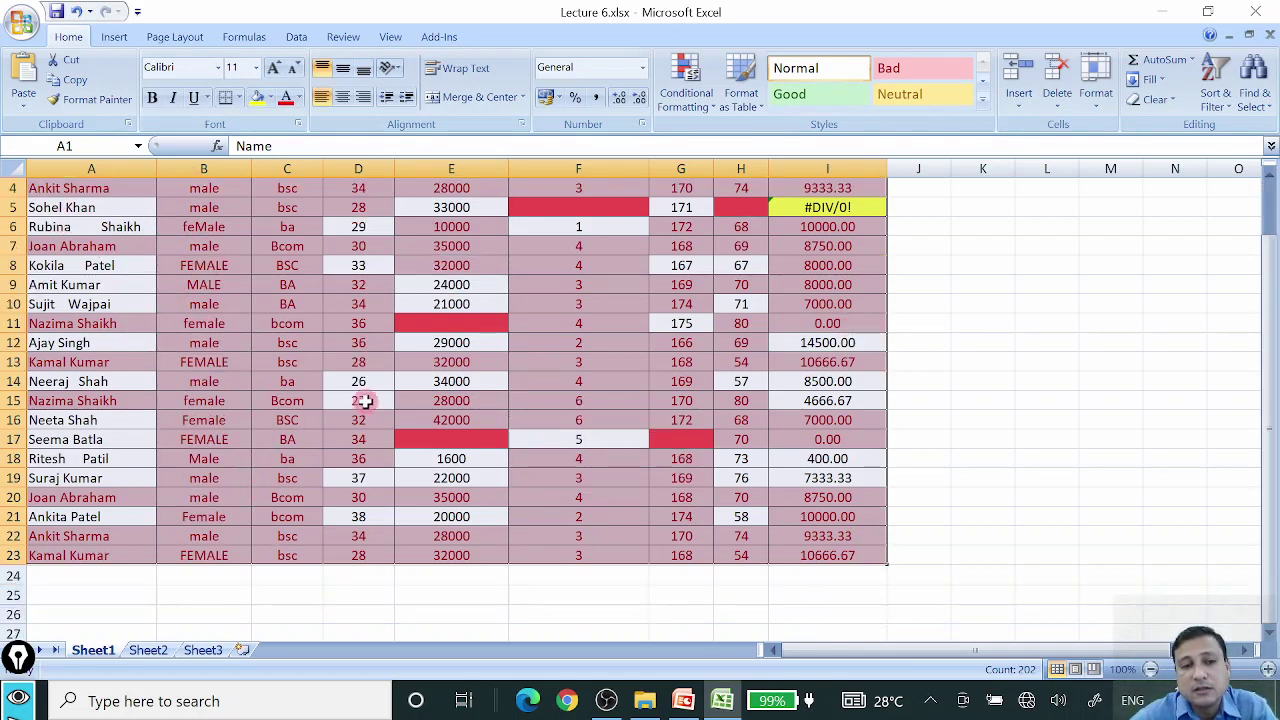
pyautogui.scroll(1, 292, 404)
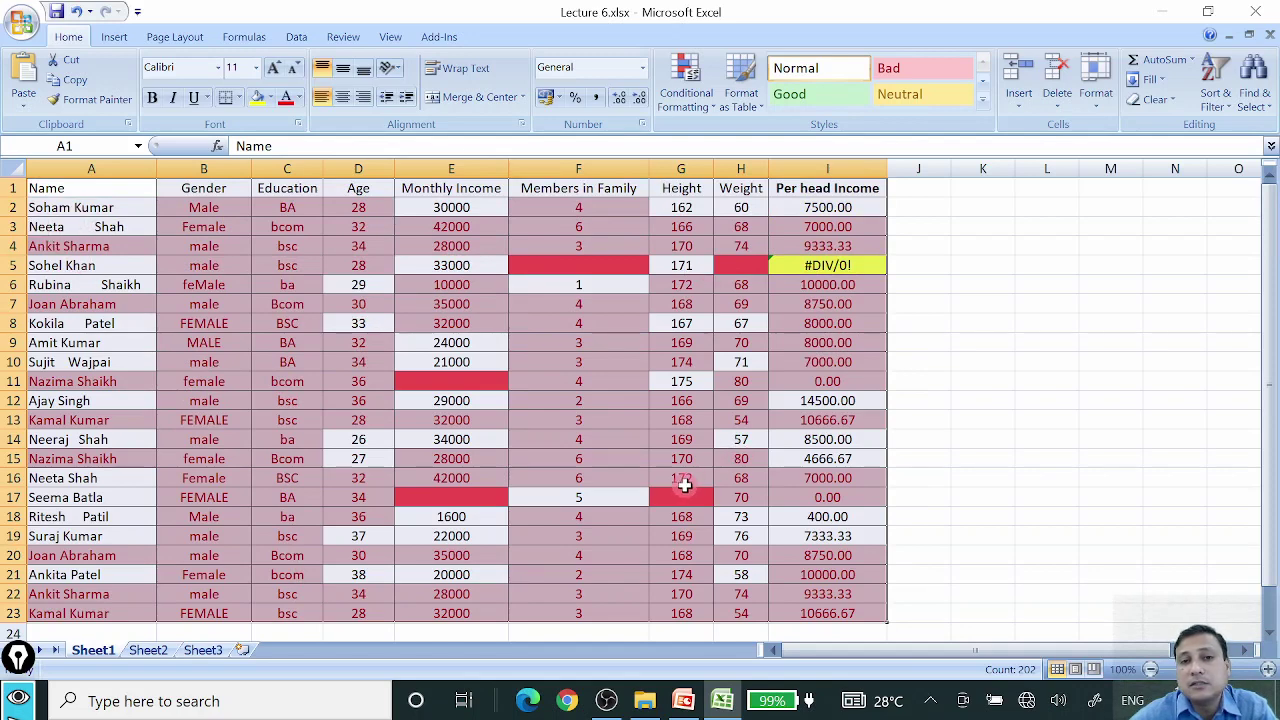
pyautogui.click(296, 40)
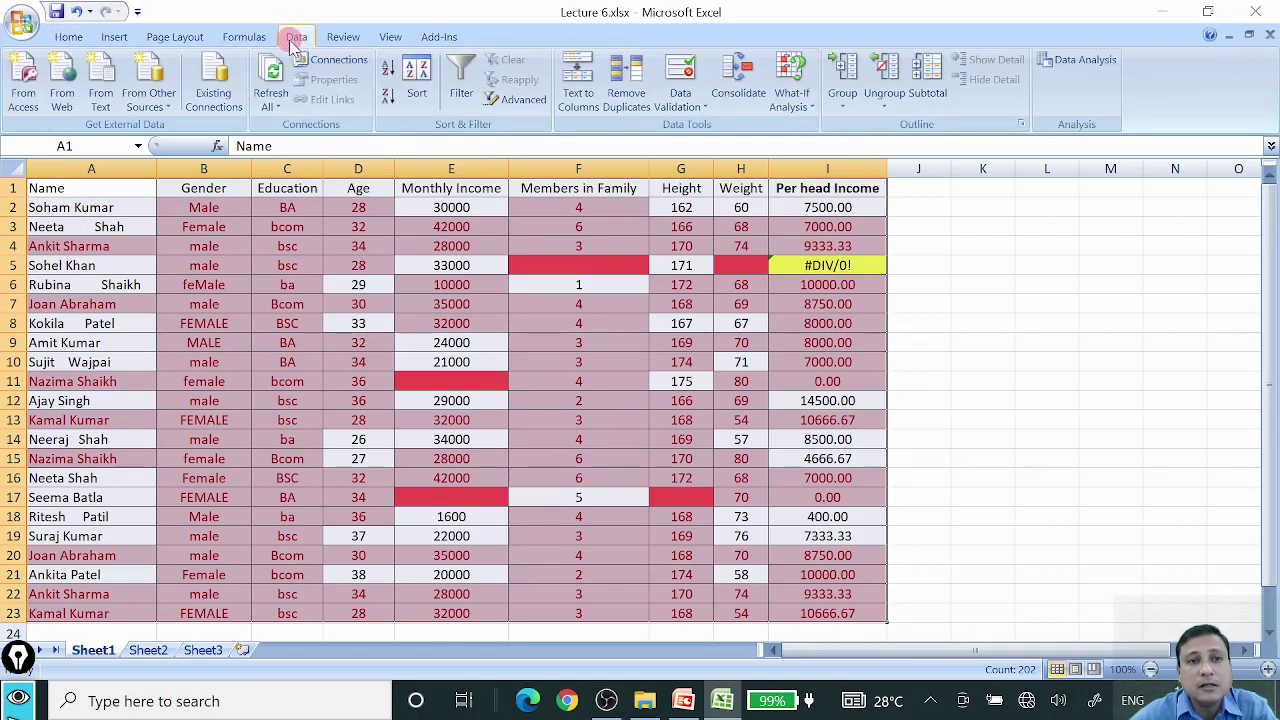
pyautogui.click(636, 95)
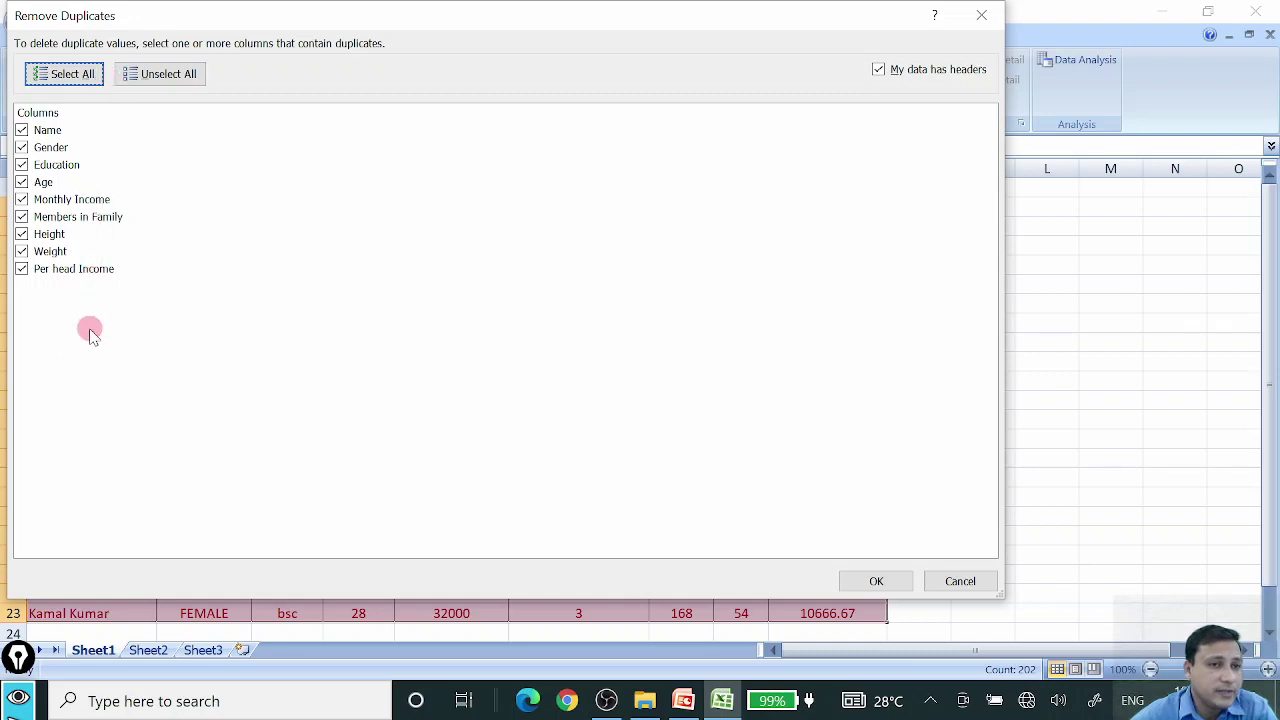
# Keep only the Name column checked for the comparison and remove the duplicate records from the table
pyautogui.click(22, 148)
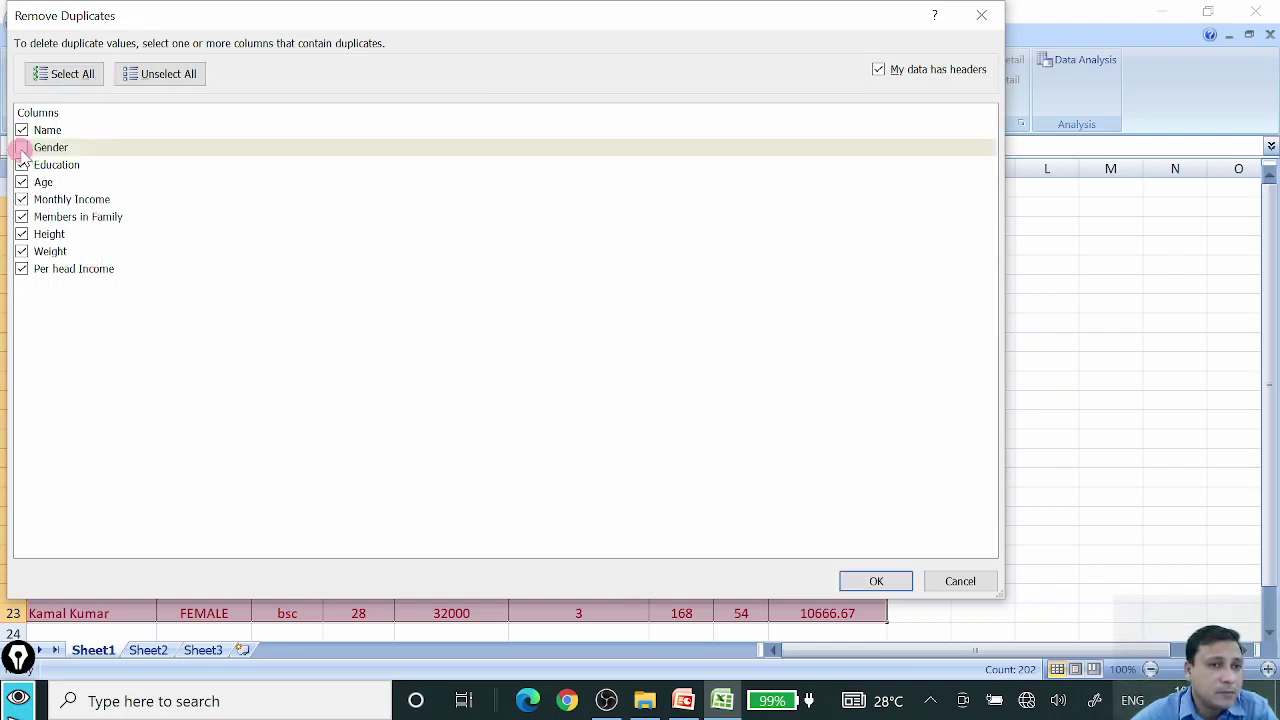
pyautogui.click(22, 165)
pyautogui.click(22, 183)
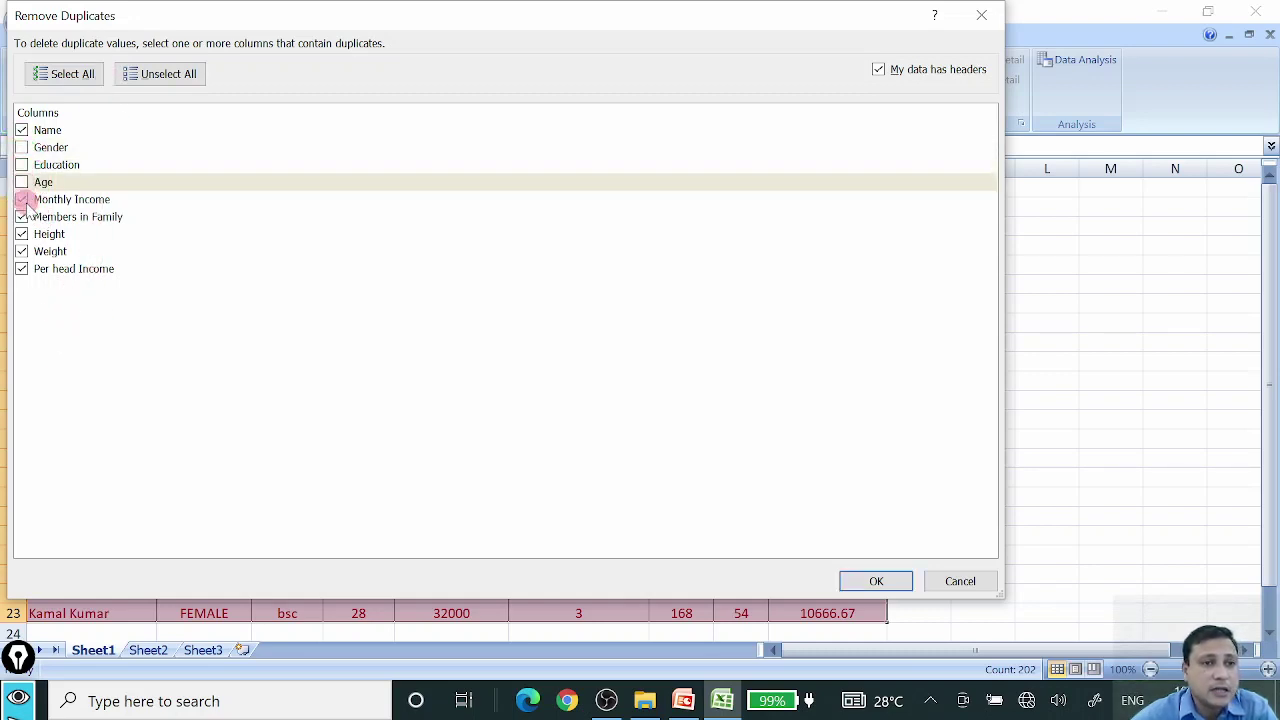
pyautogui.click(22, 199)
pyautogui.click(22, 217)
pyautogui.click(22, 234)
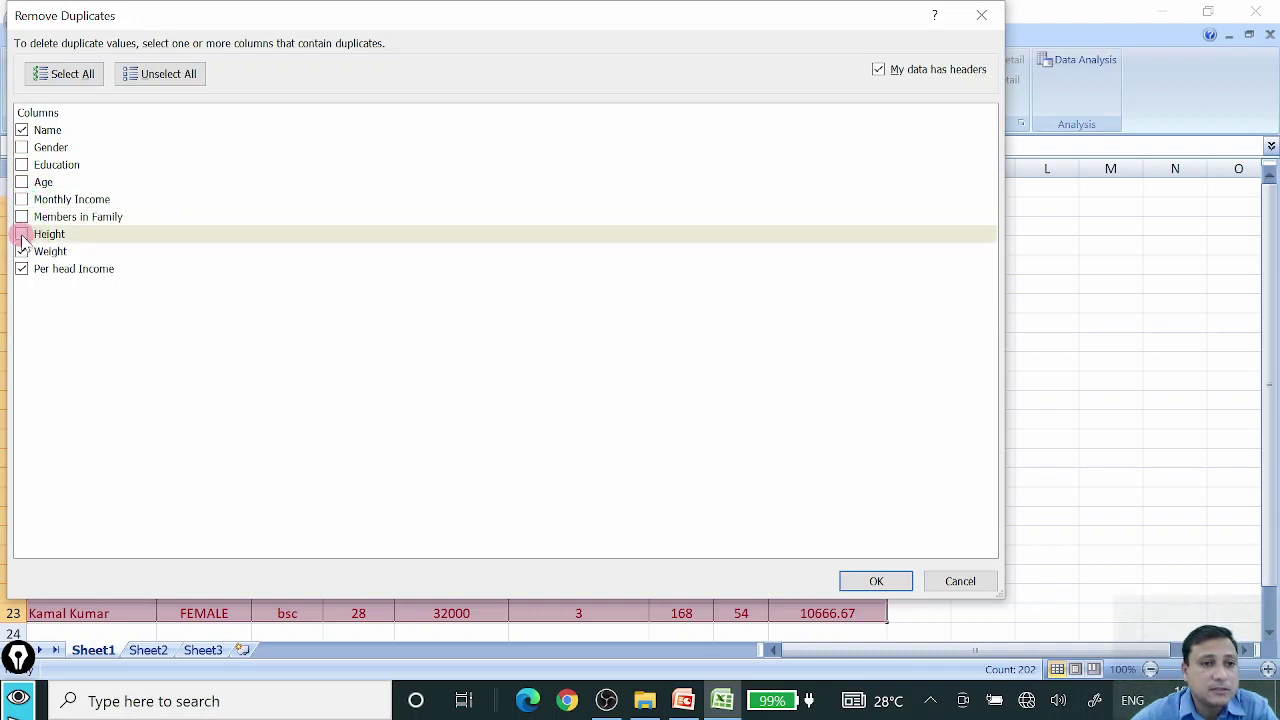
pyautogui.click(22, 251)
pyautogui.click(22, 269)
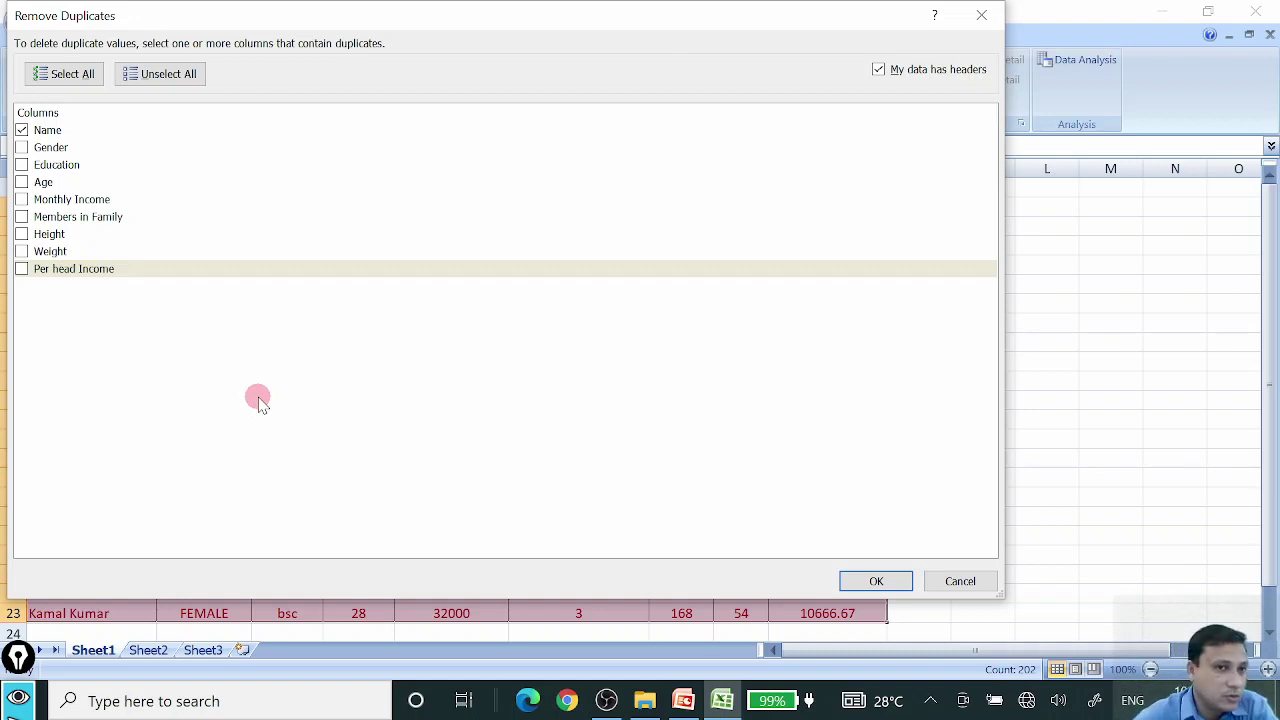
pyautogui.click(880, 582)
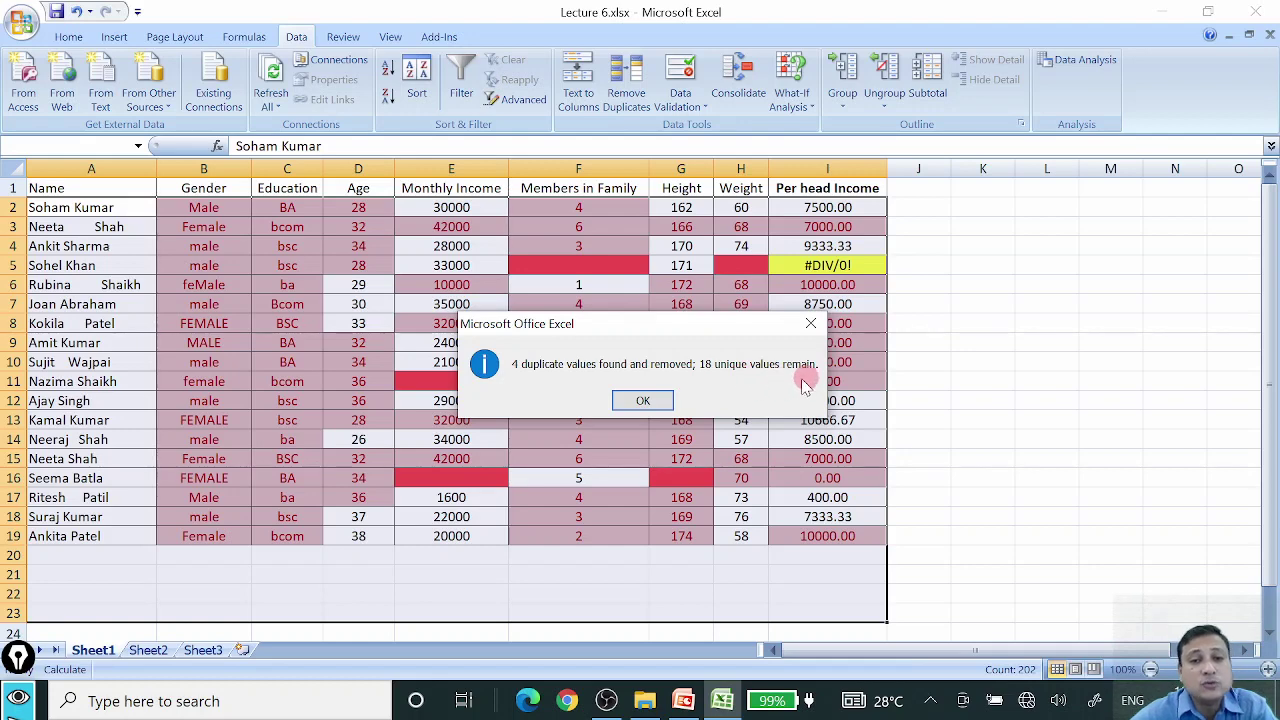
pyautogui.click(642, 403)
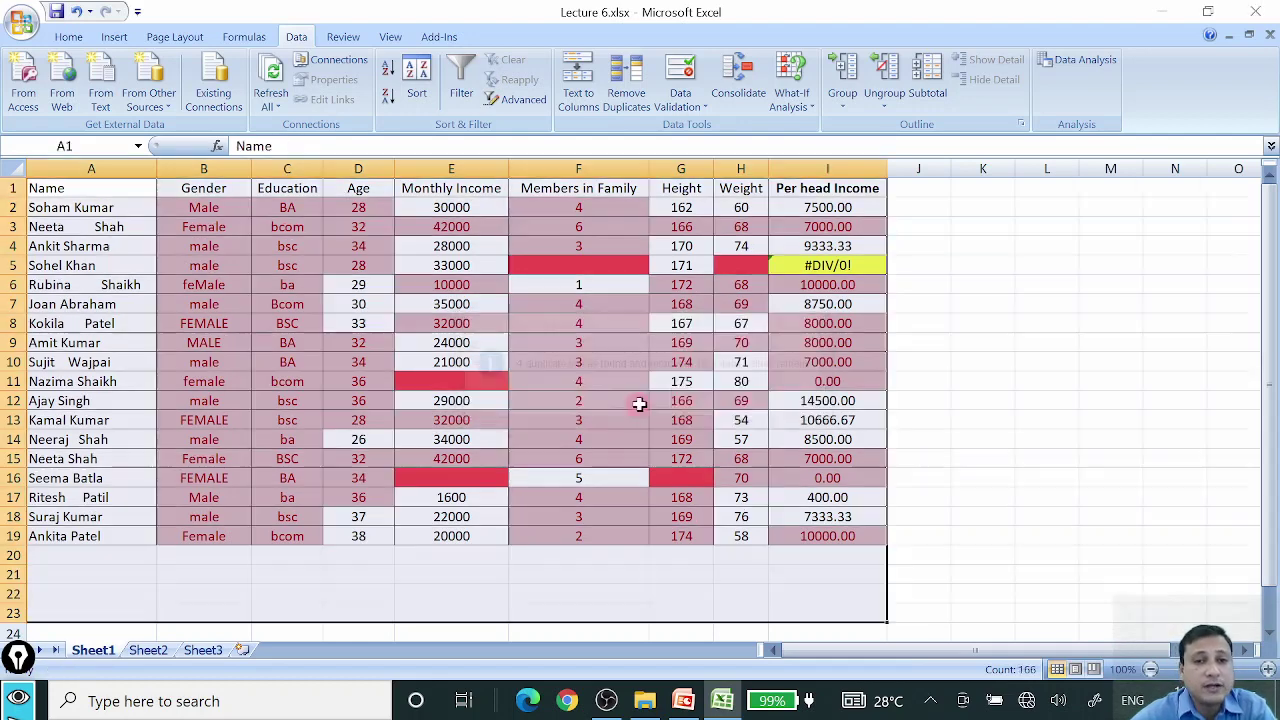
pyautogui.click(985, 400)
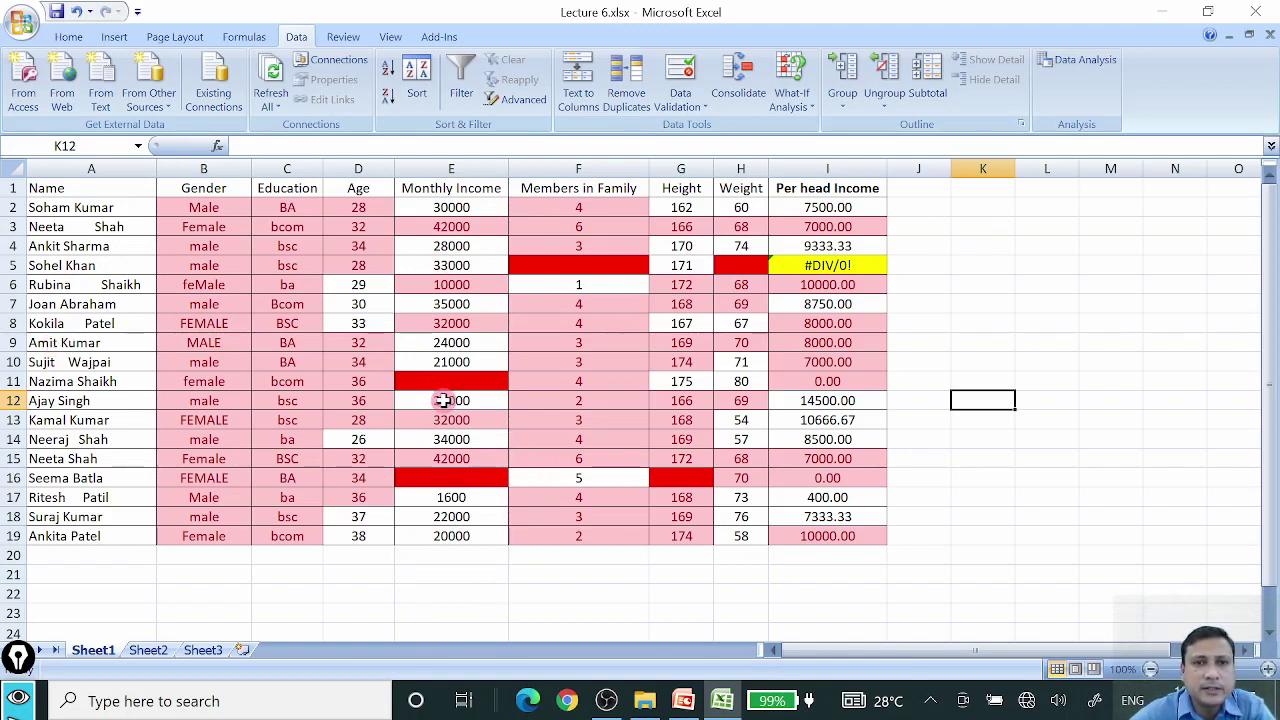
pyautogui.click(1064, 338)
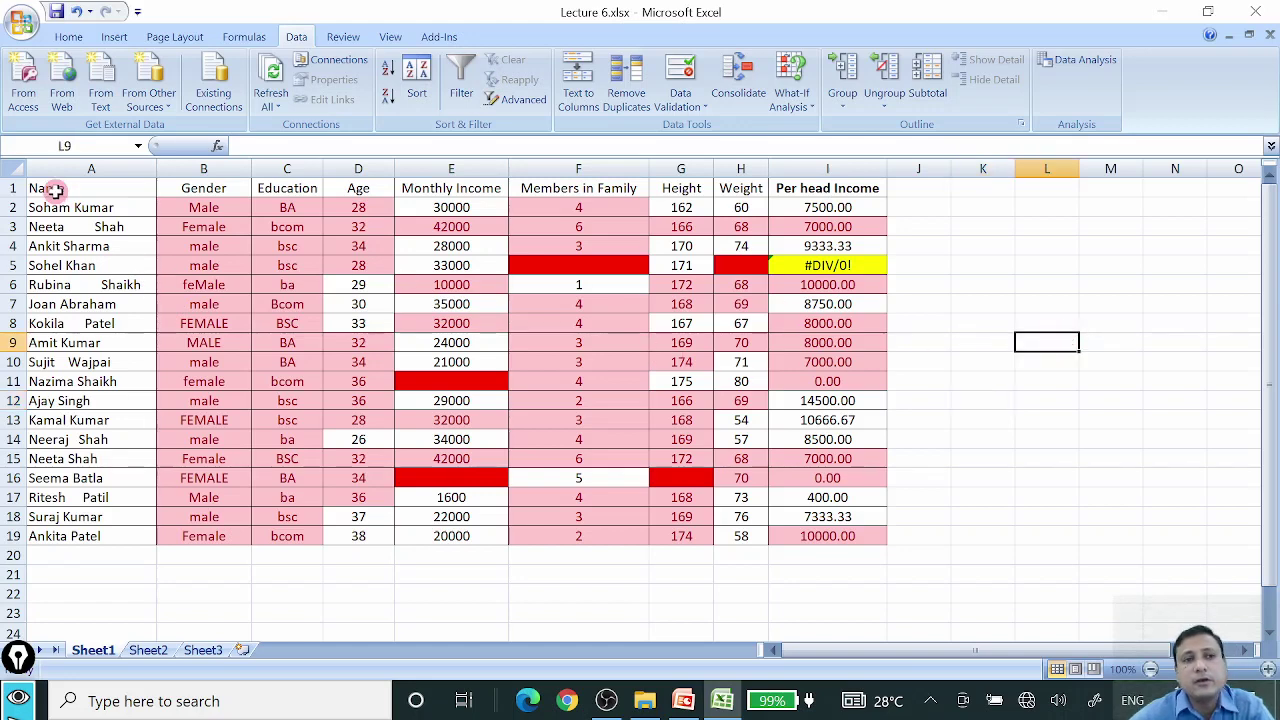
# Clear the conditional formatting rules from the selected cells A1:I19
pyautogui.moveTo(53, 190)
pyautogui.mouseDown()
pyautogui.moveTo(35, 265)
pyautogui.moveTo(286, 497)
pyautogui.moveTo(877, 571)
pyautogui.moveTo(877, 538)
pyautogui.mouseUp()
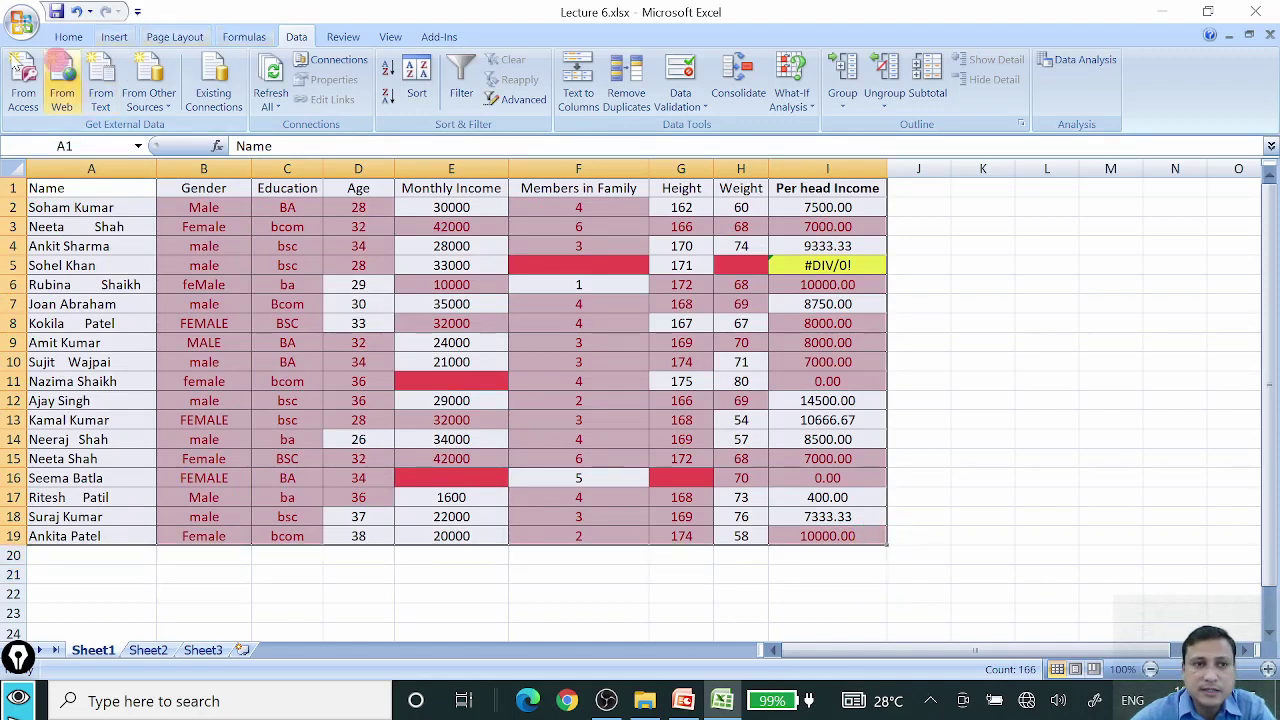
pyautogui.click(68, 36)
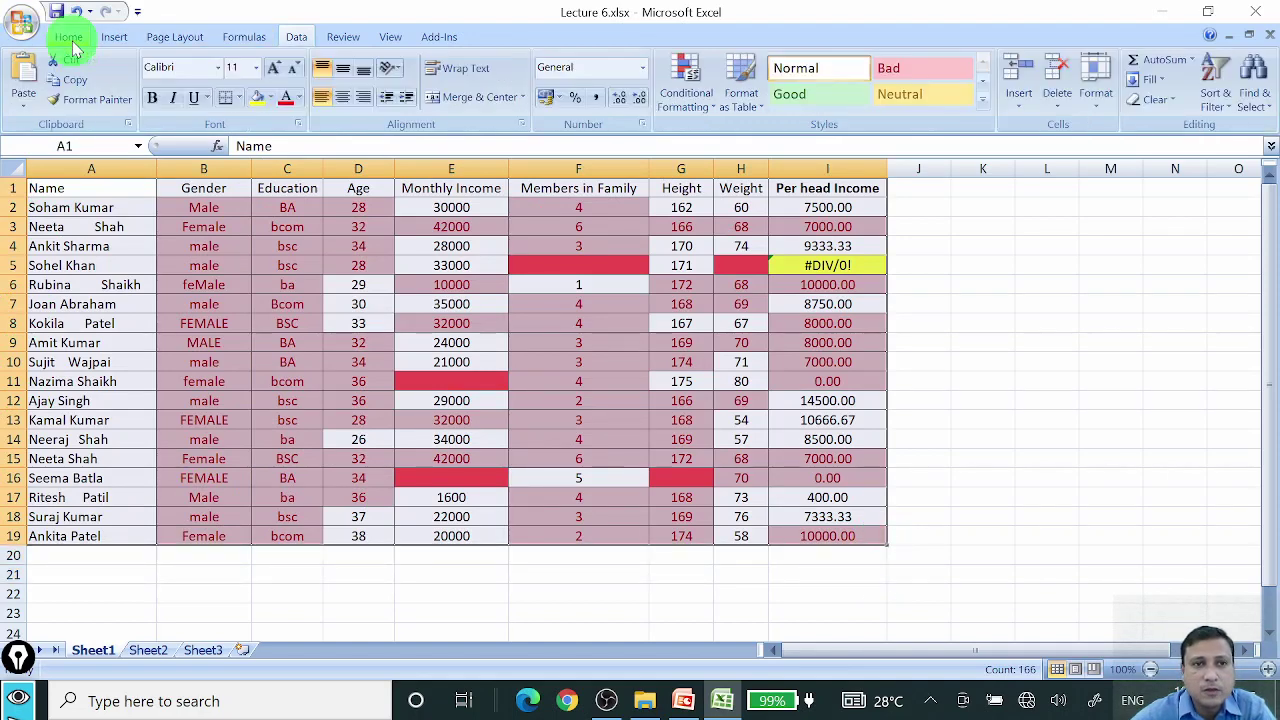
pyautogui.click(706, 112)
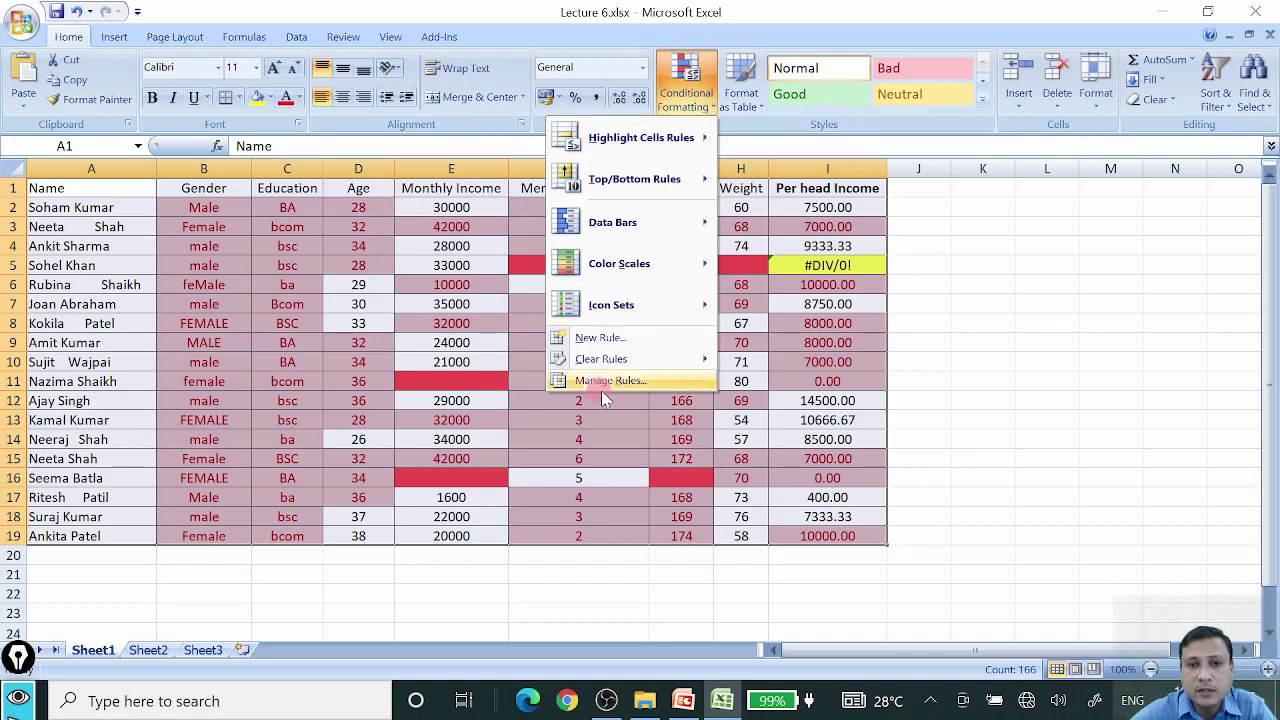
pyautogui.moveTo(652, 366)
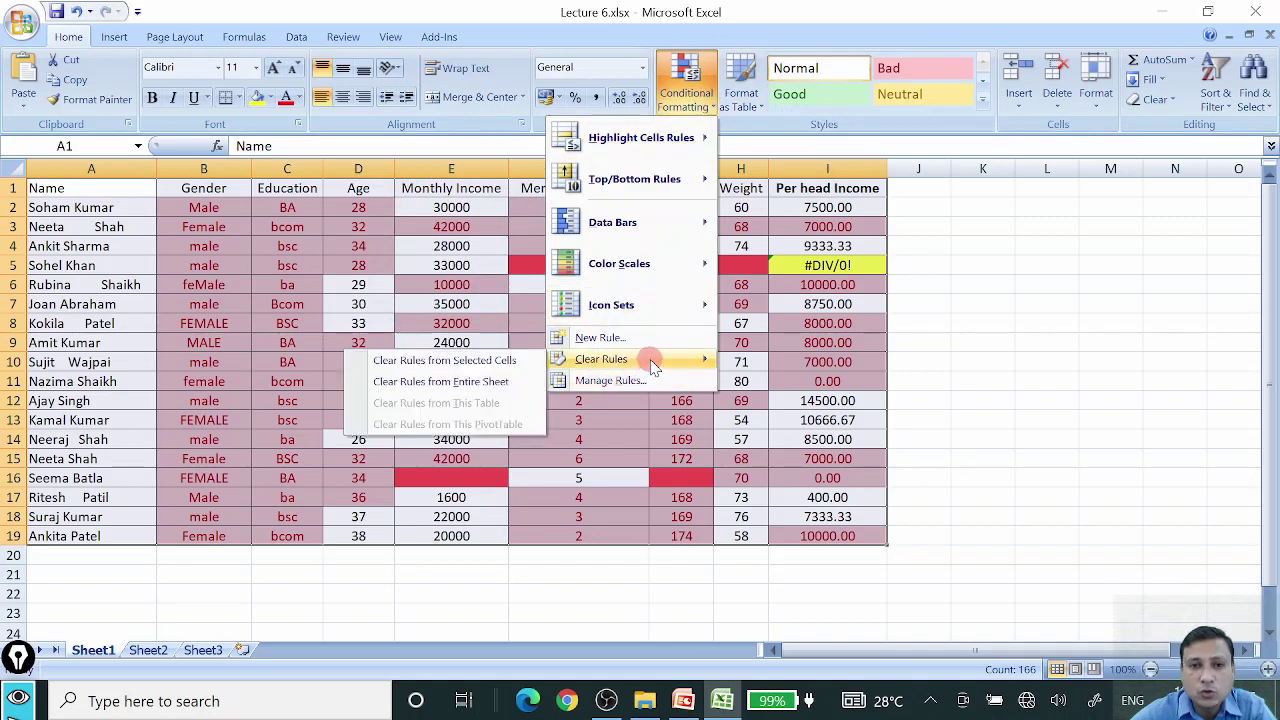
pyautogui.click(511, 368)
pyautogui.click(1046, 342)
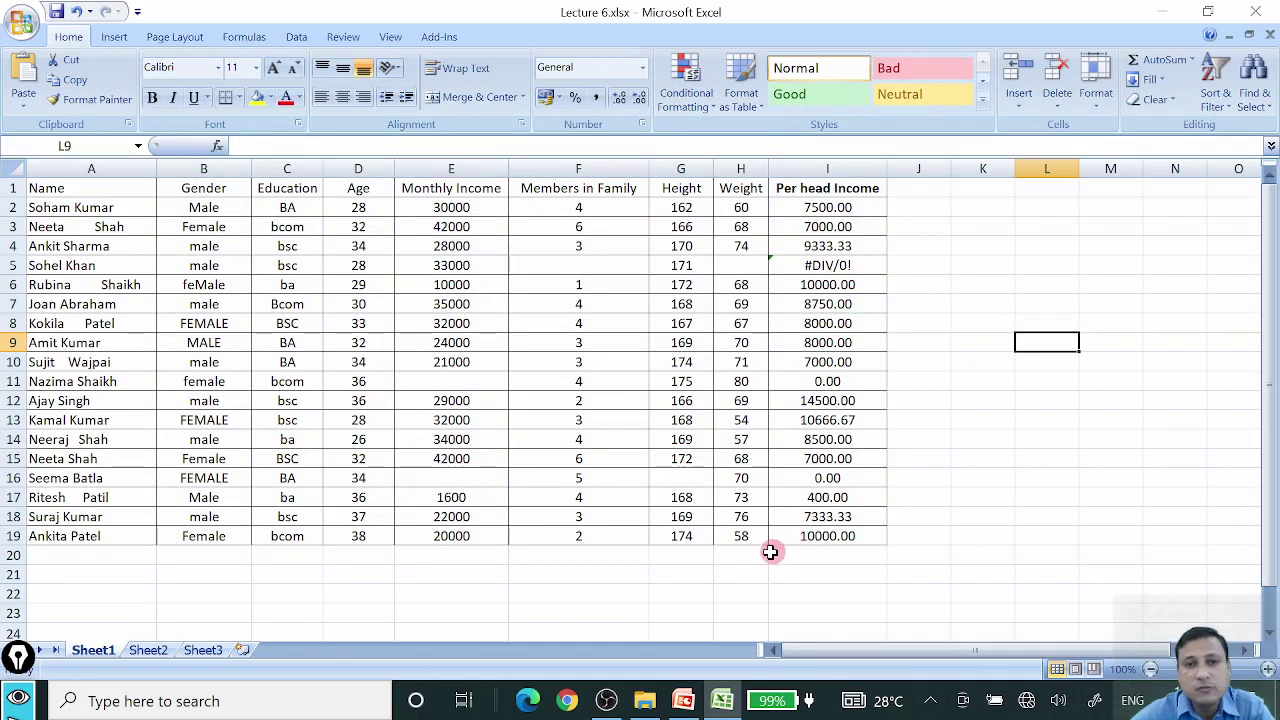
# Switch to the PowerPoint presentation and run the slide show from the letter case title slide to the 'Upper' 'Lower' and 'Proper' example
pyautogui.click(683, 701)
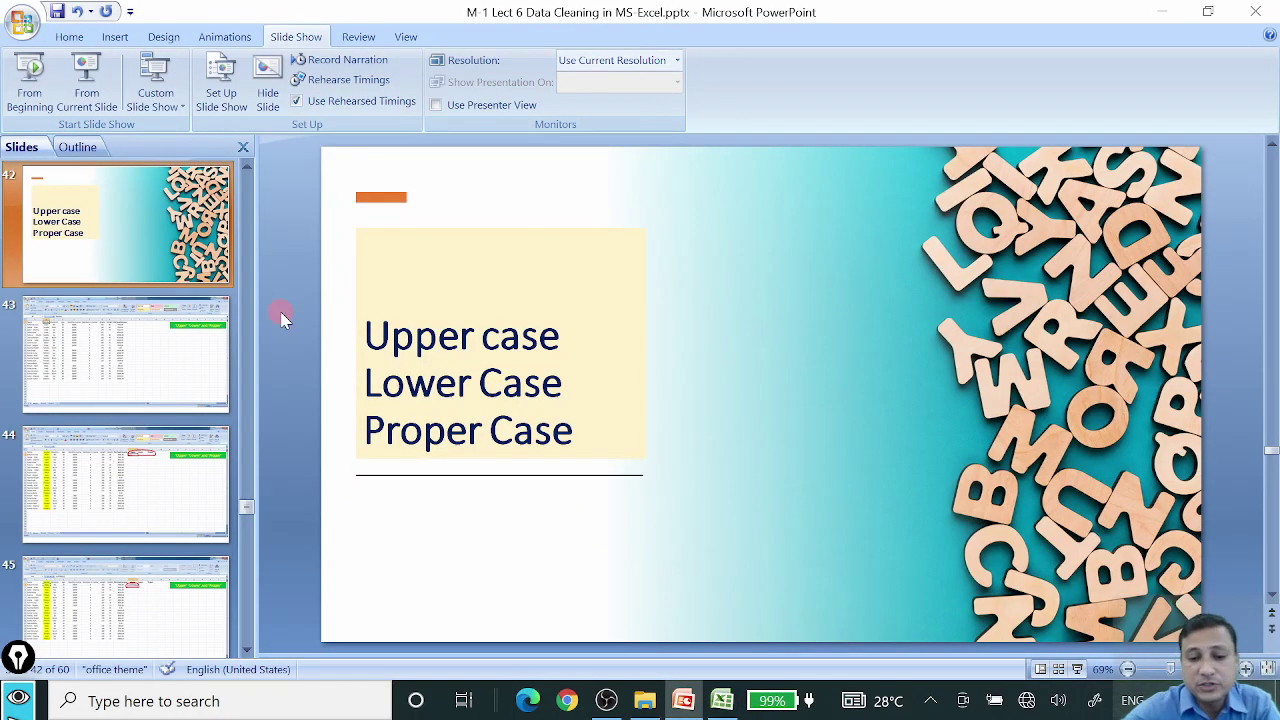
pyautogui.hotkey('shift', 'F5')
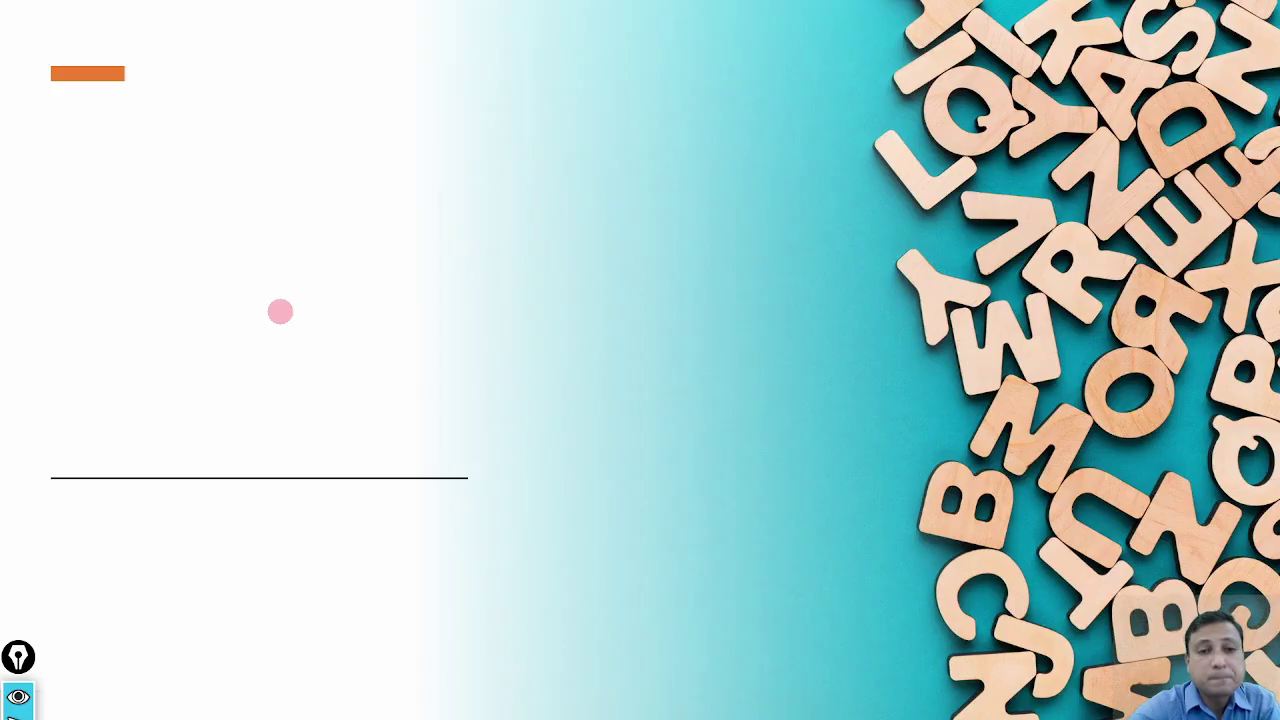
pyautogui.click(544, 366)
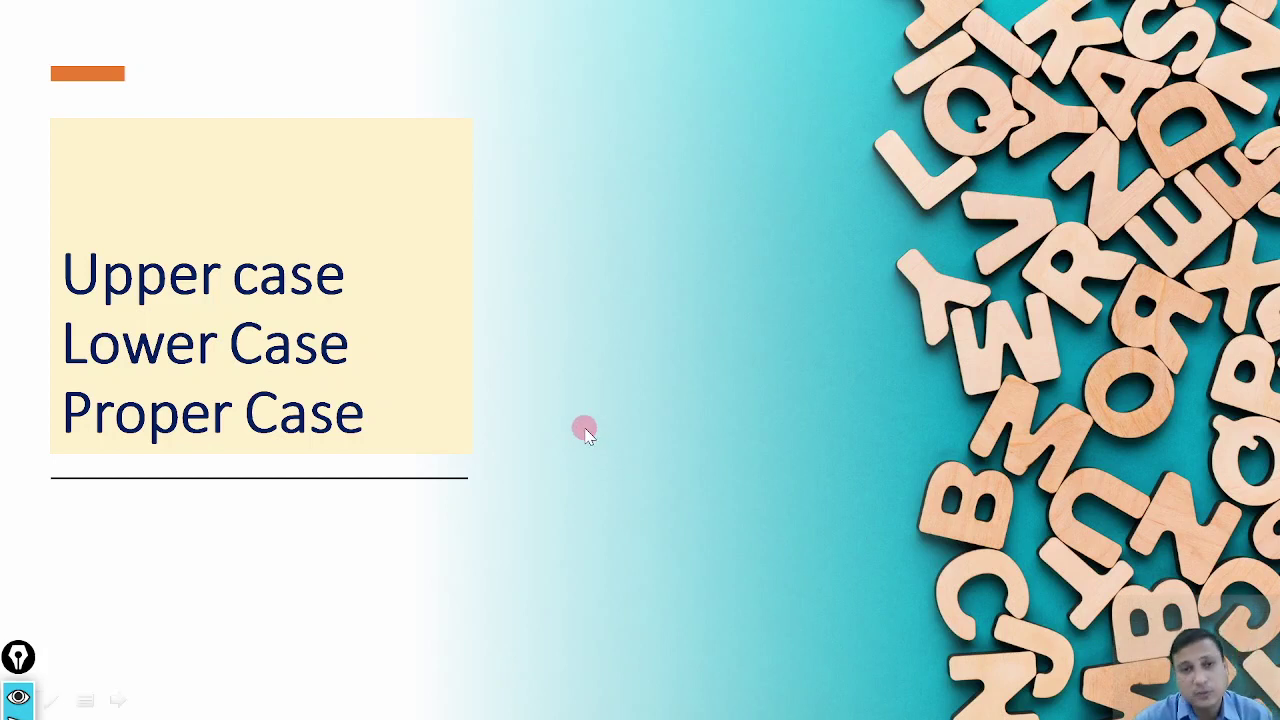
pyautogui.hotkey('alt', 'Tab')
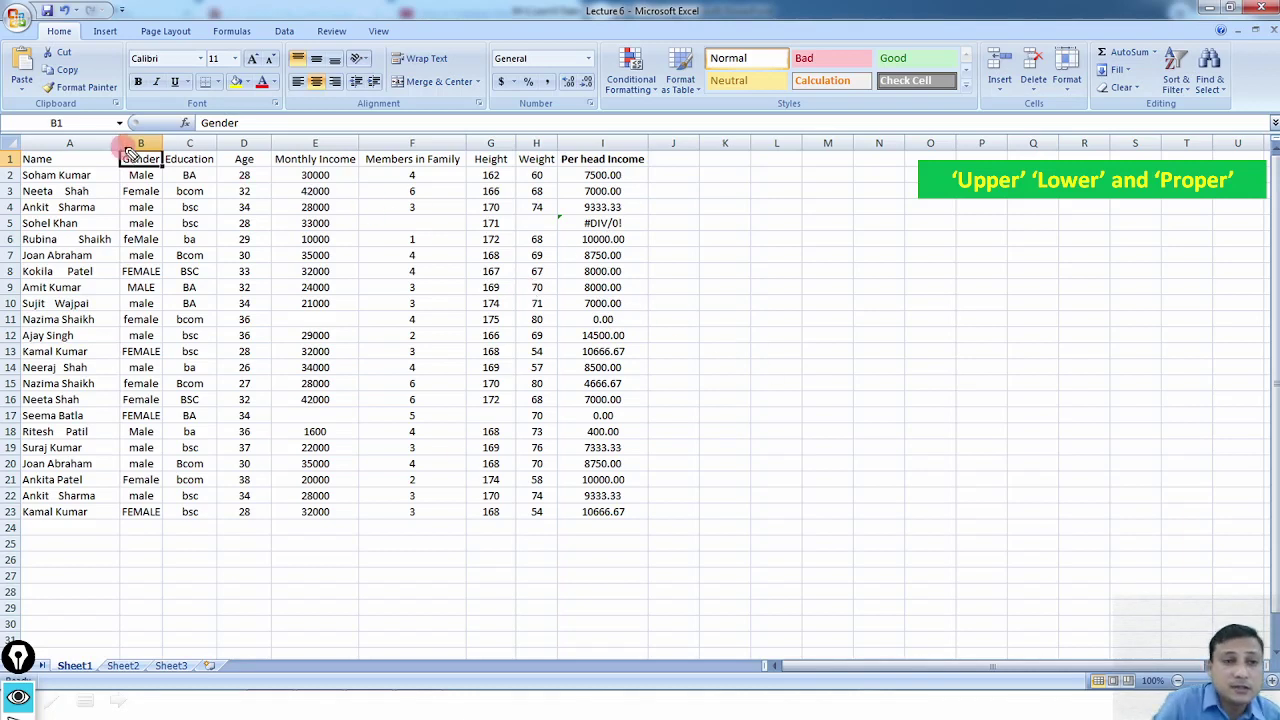
# Circle the Gender heading and mark its inconsistently cased entries with the slide show pen, then erase the ink
pyautogui.moveTo(113, 162)
pyautogui.mouseDown()
pyautogui.moveTo(162, 150)
pyautogui.moveTo(118, 148)
pyautogui.mouseUp()
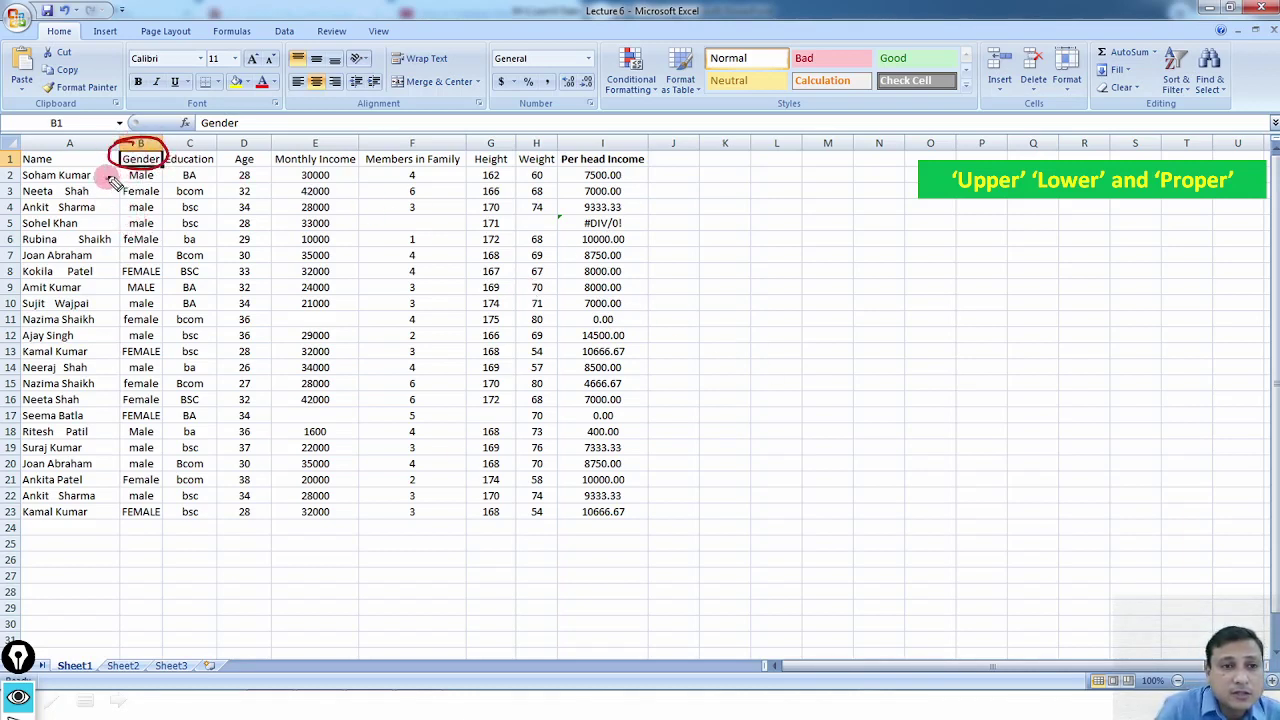
pyautogui.moveTo(106, 180); pyautogui.dragTo(118, 173)
pyautogui.moveTo(106, 217)
pyautogui.mouseDown()
pyautogui.moveTo(119, 208)
pyautogui.moveTo(120, 236)
pyautogui.mouseUp()
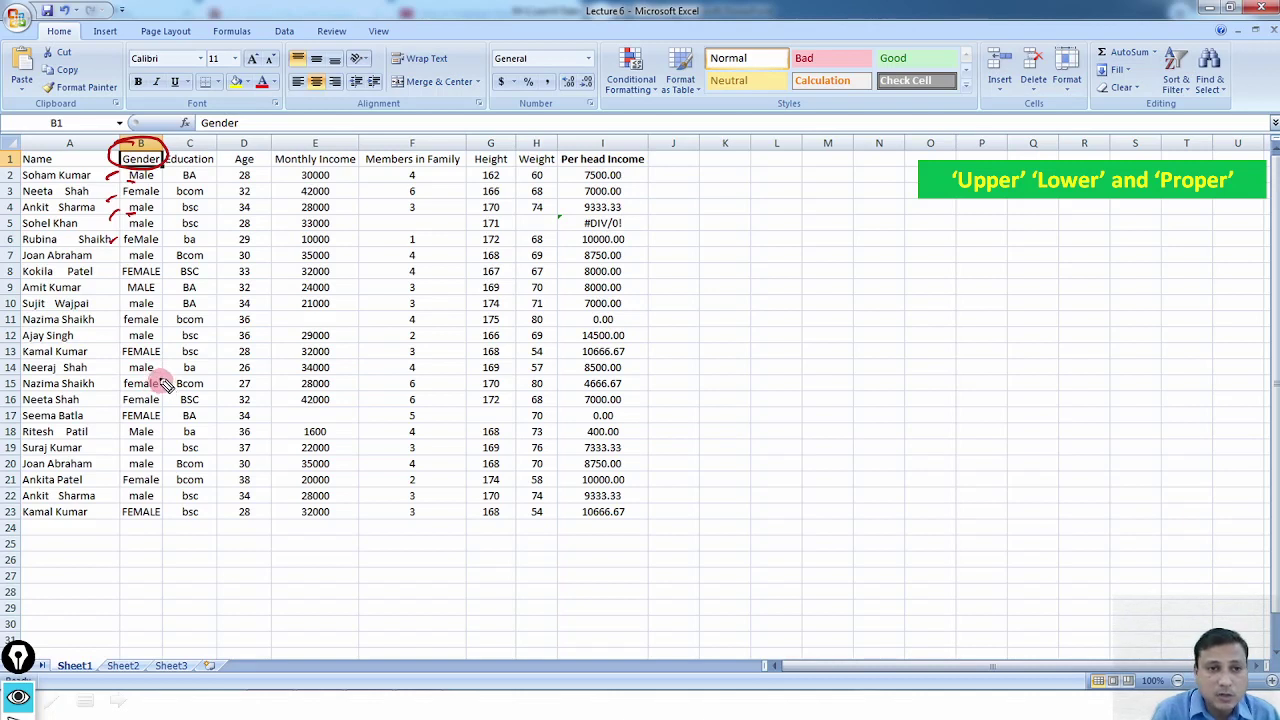
pyautogui.moveTo(122, 279); pyautogui.dragTo(172, 279)
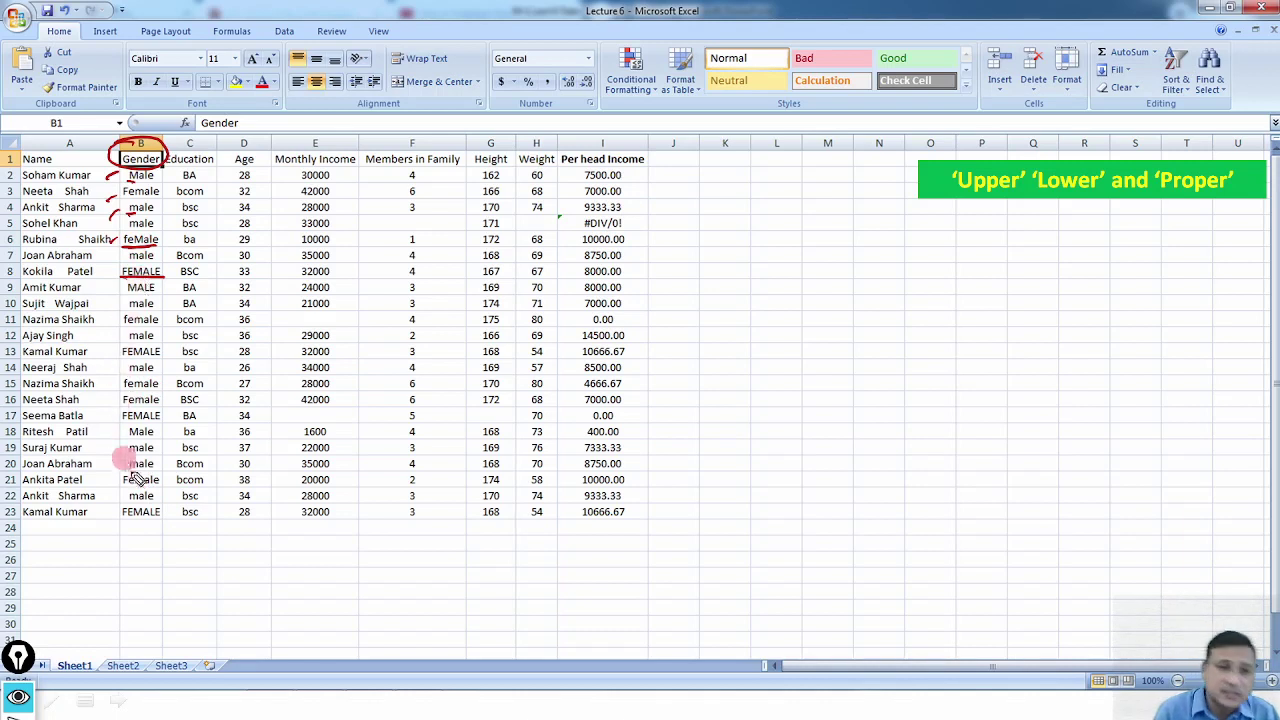
pyautogui.moveTo(117, 520)
pyautogui.mouseDown()
pyautogui.moveTo(157, 524)
pyautogui.moveTo(123, 549)
pyautogui.moveTo(157, 557)
pyautogui.mouseUp()
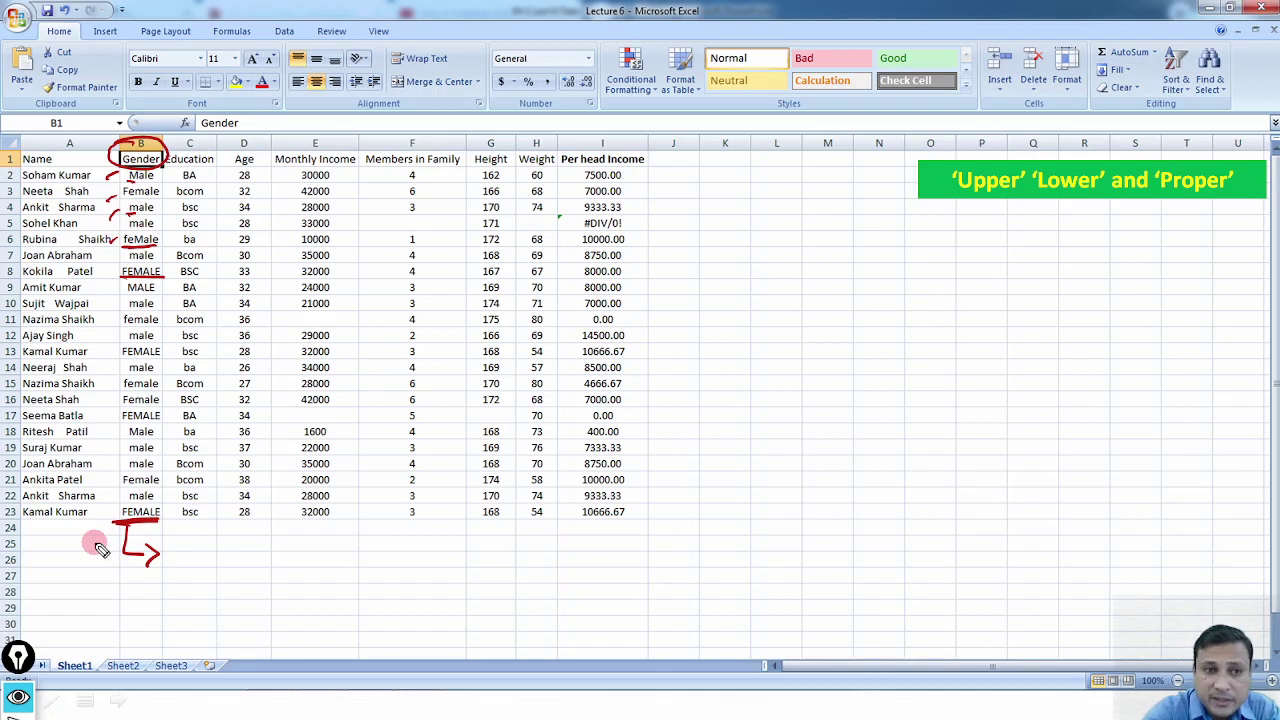
pyautogui.press('e')
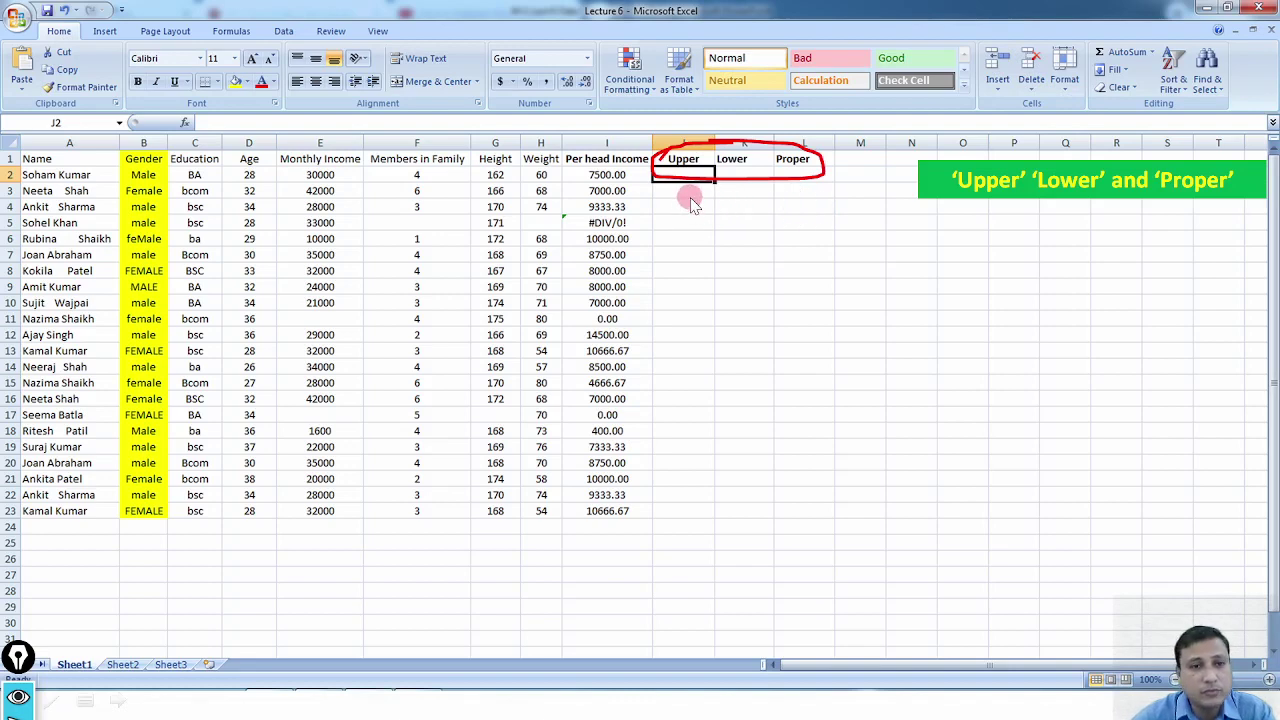
# Advance the slide show through the Upper example that enters =UPPER(B2) in J2 and fills it down to J23
pyautogui.write('=UPPER(B2)')
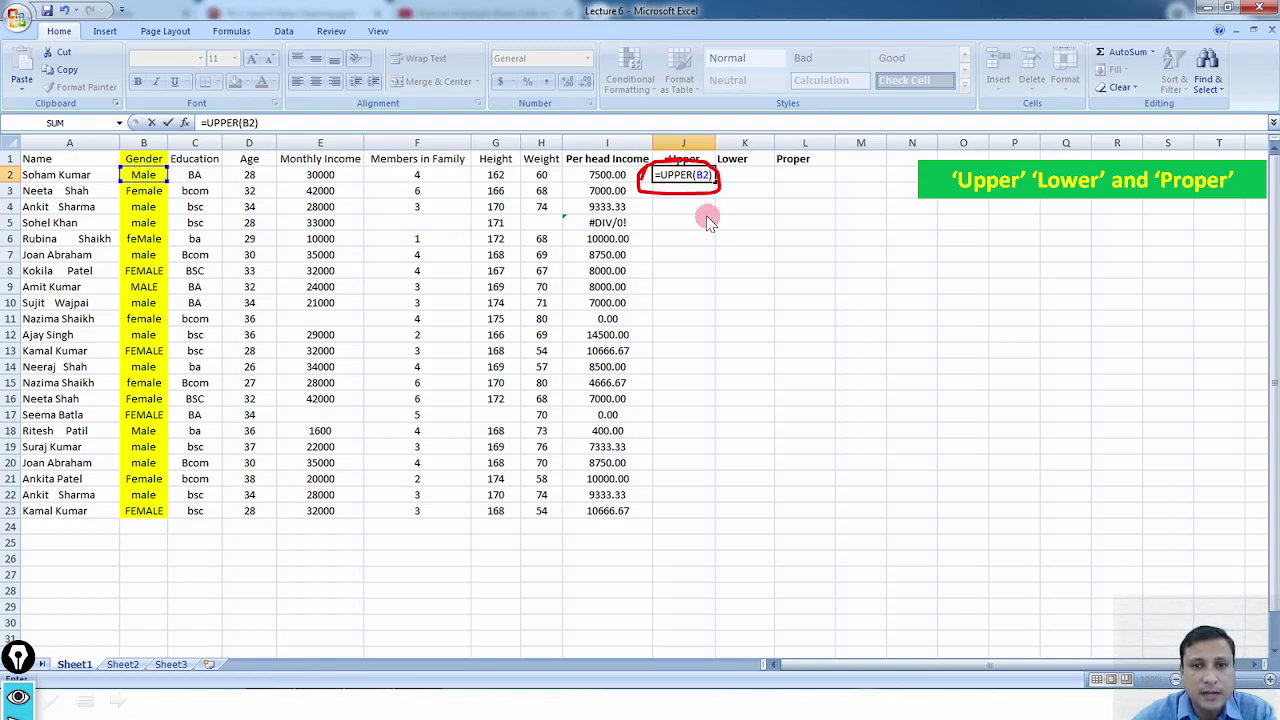
pyautogui.hotkey('ctrl', 'Return')
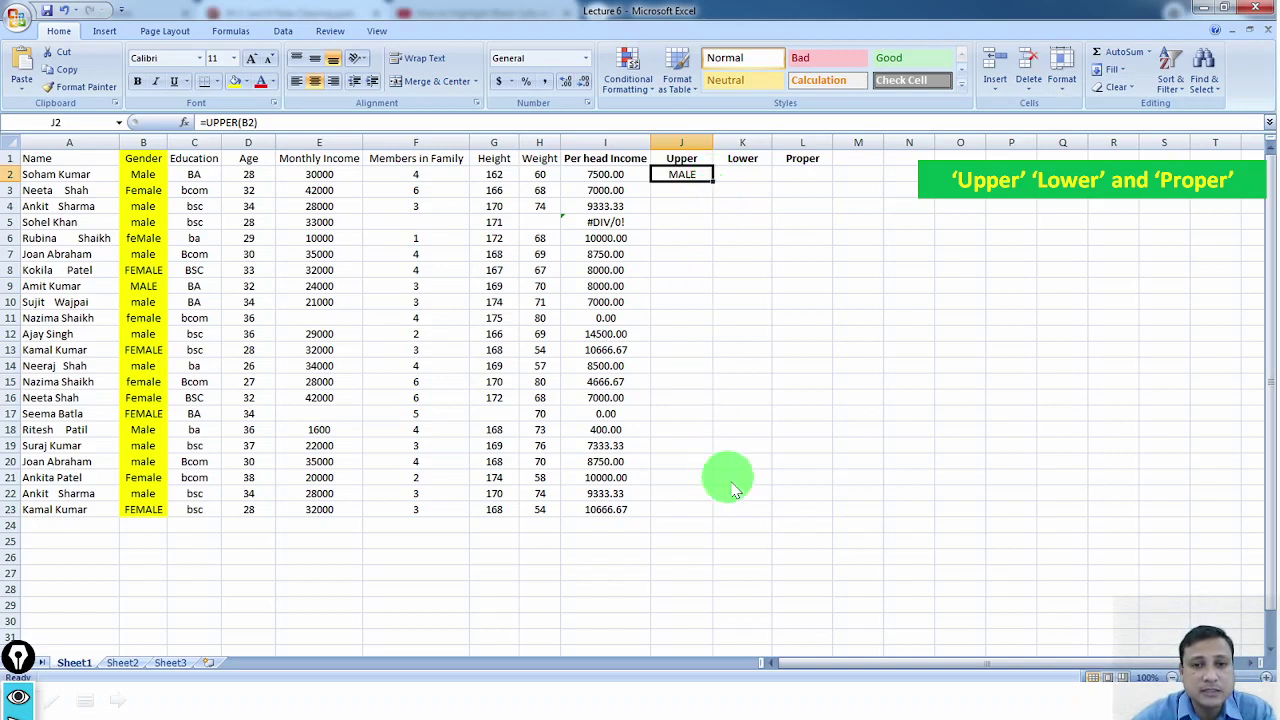
pyautogui.moveTo(711, 511); pyautogui.dragTo(713, 516)
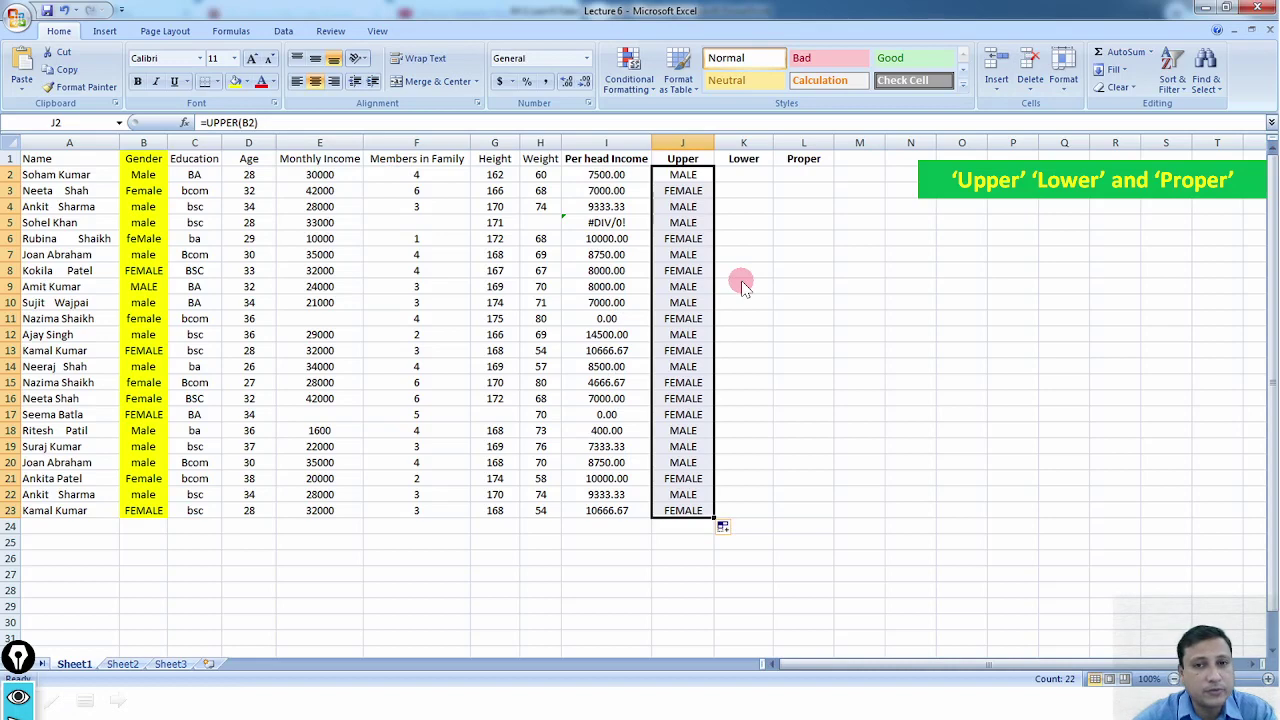
# Advance the slide show through the Lower example that enters =LOWER(B2) in K2 and fills it down to K23
pyautogui.click(757, 177)
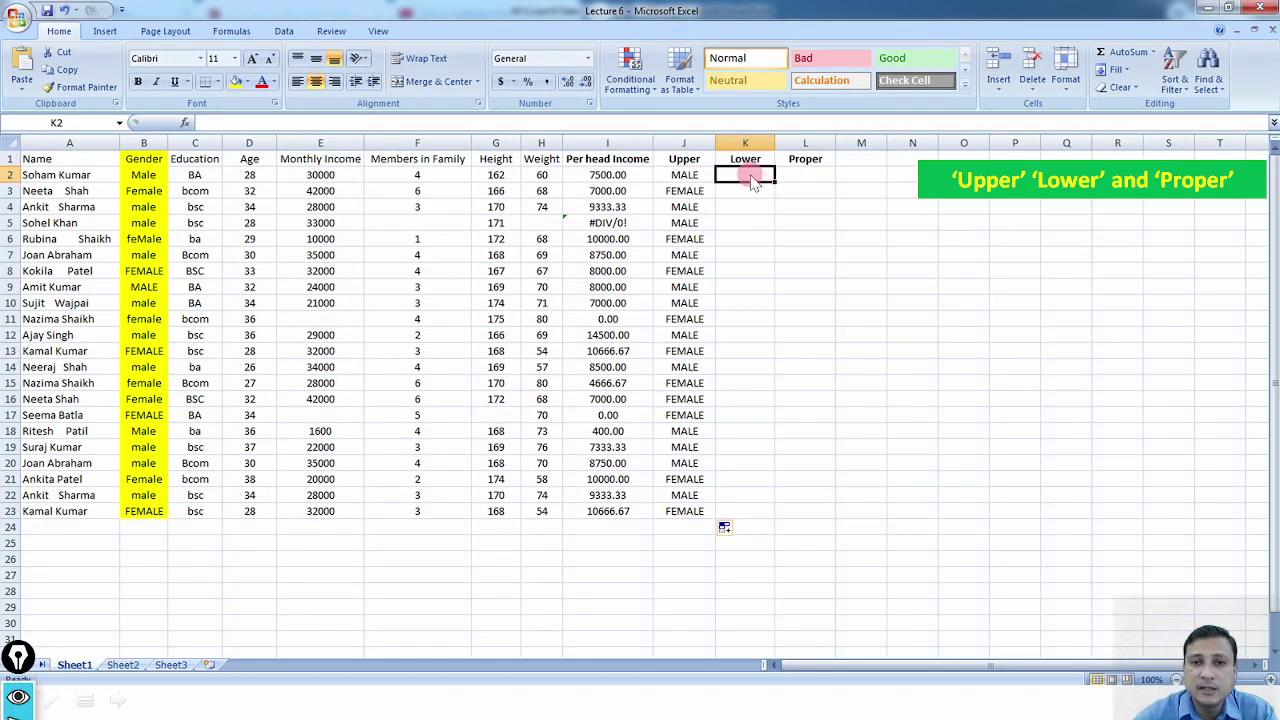
pyautogui.write('=LOWER(B2)')
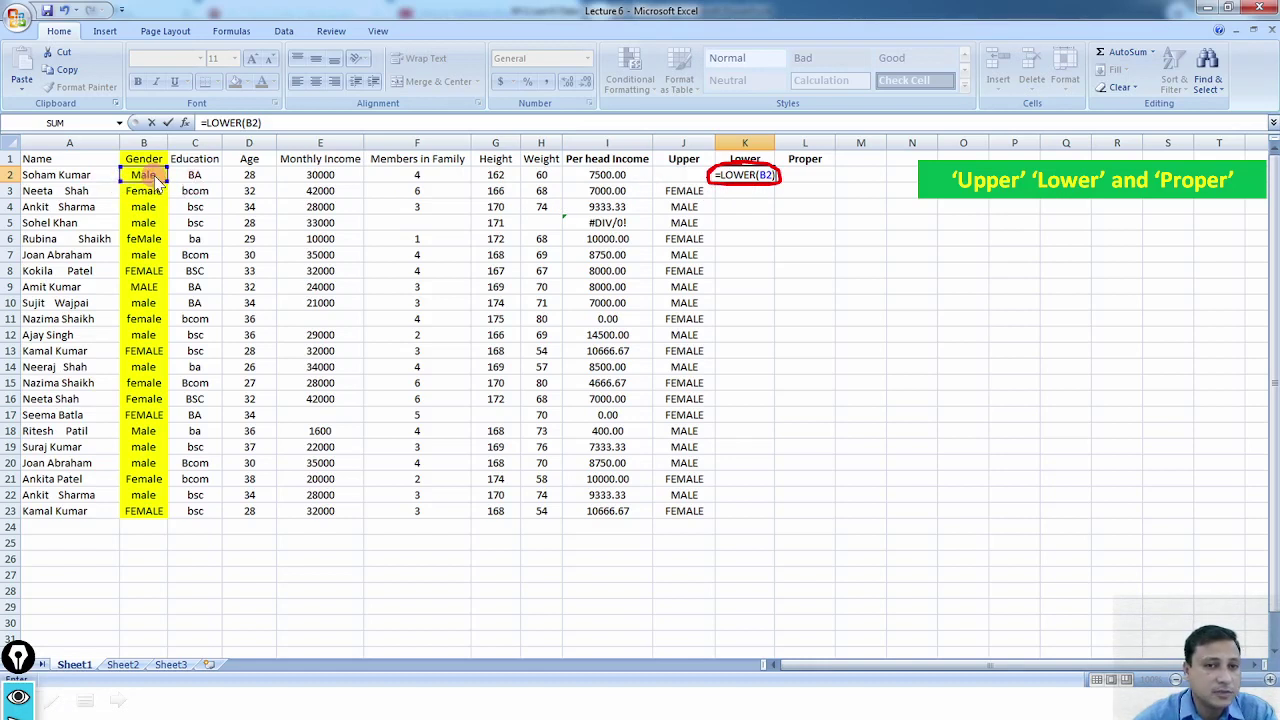
pyautogui.hotkey('ctrl', 'Return')
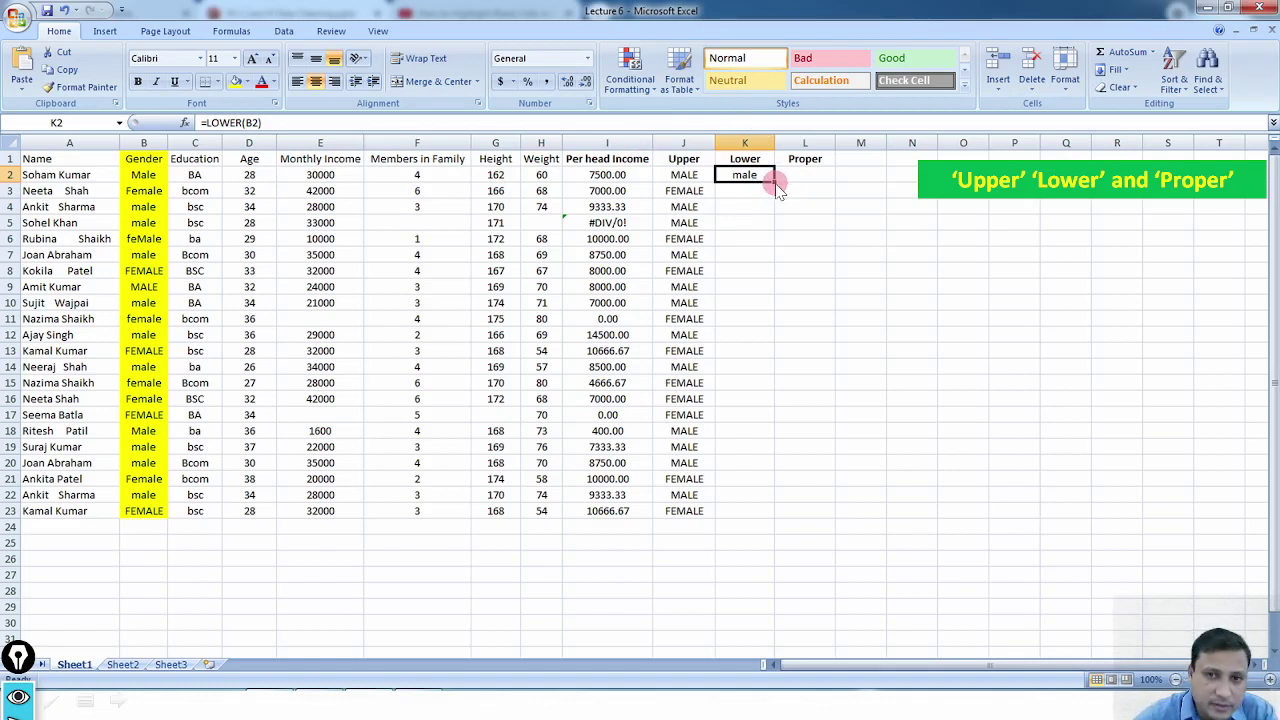
pyautogui.moveTo(776, 180); pyautogui.dragTo(772, 516)
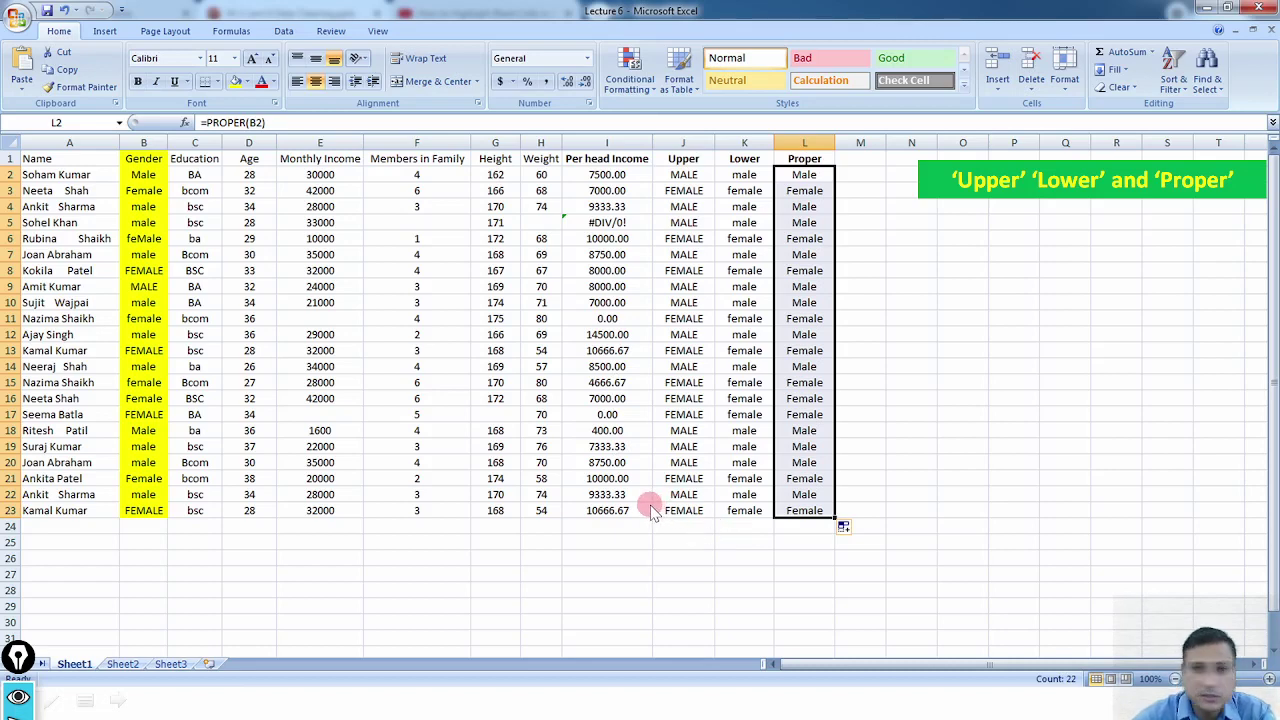
# Advance the slide show past the 'Space Between Words' title slide to the Space example and mark below its Name column with the pen
pyautogui.hotkey('alt', 'Tab')
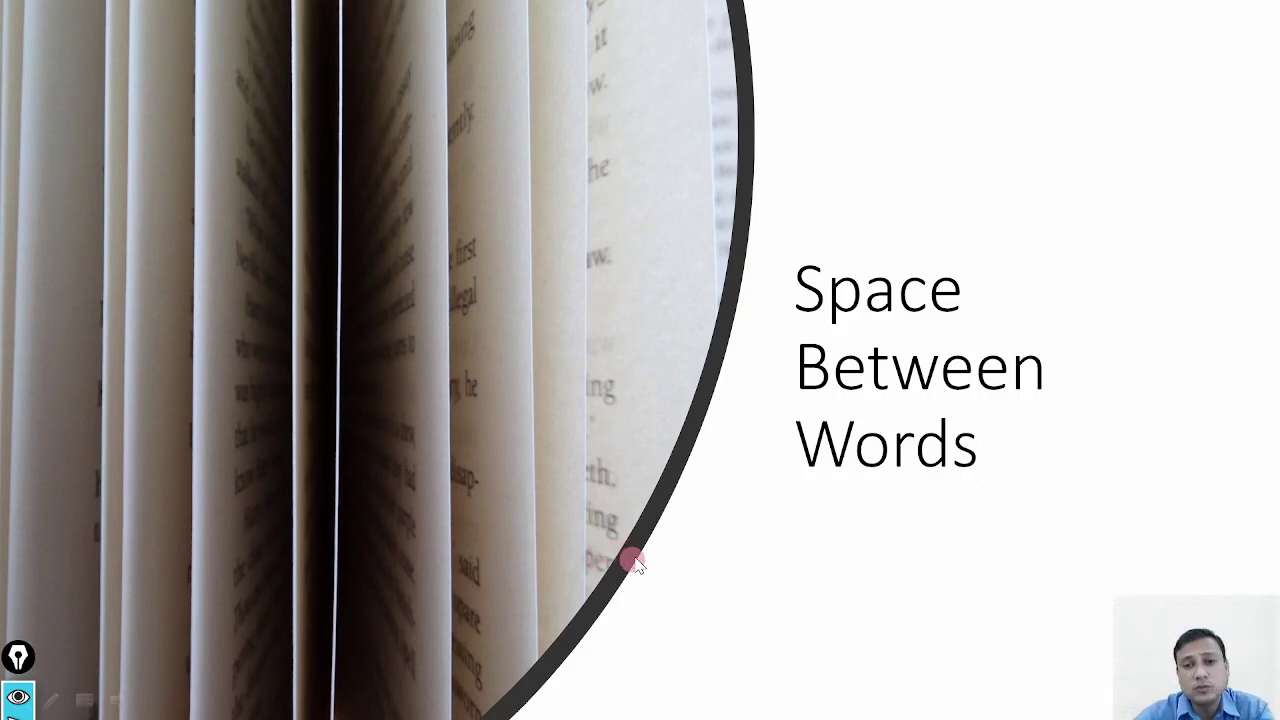
pyautogui.hotkey('alt', 'Tab')
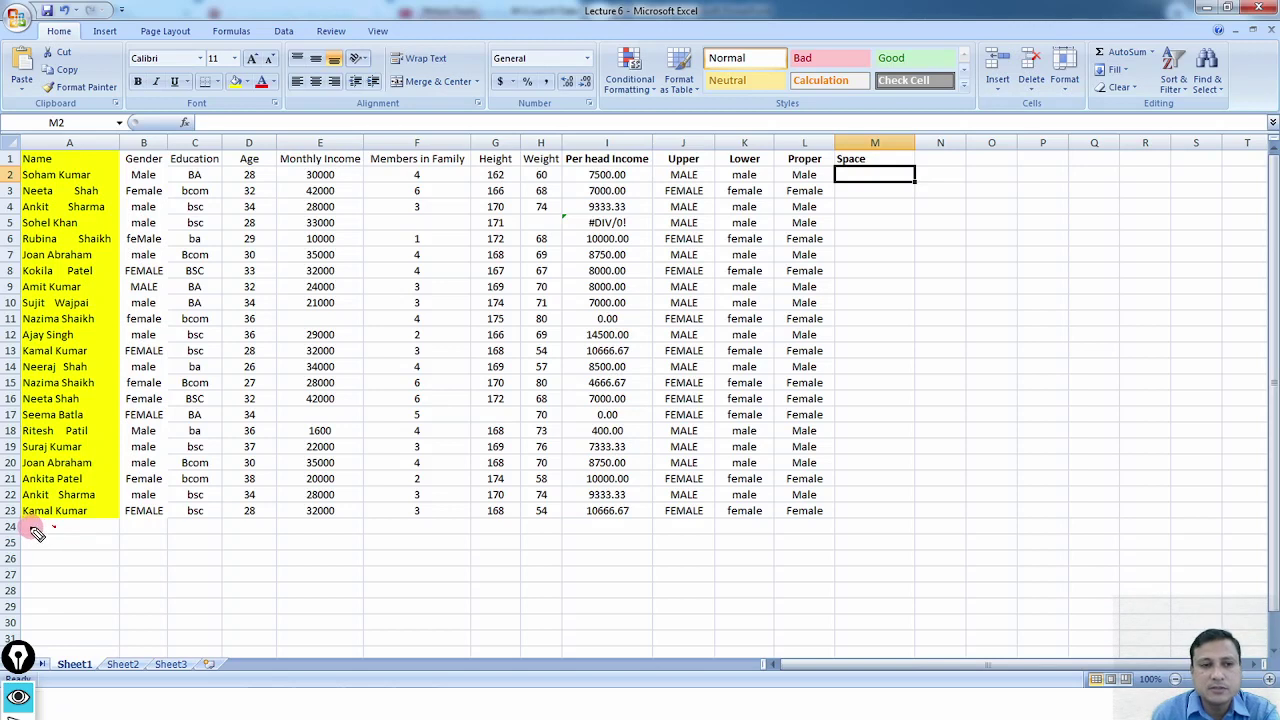
pyautogui.moveTo(33, 530); pyautogui.dragTo(114, 526)
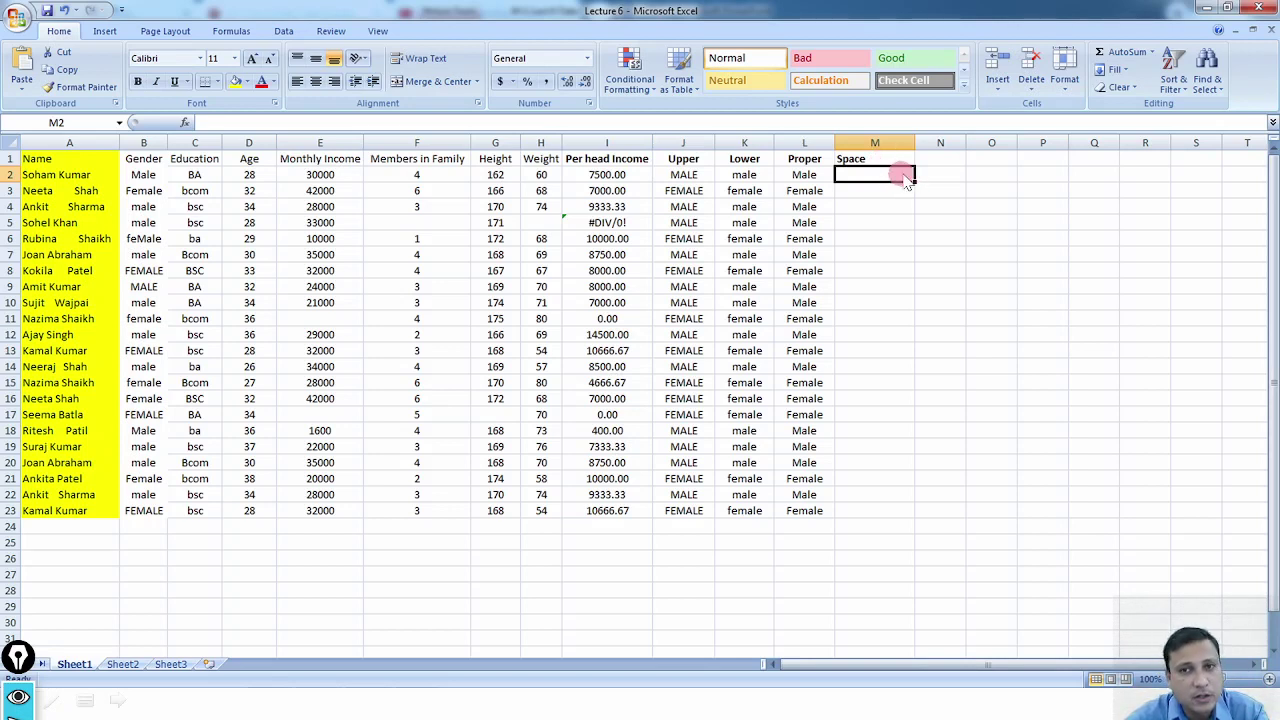
# Advance the slide show through the Space example that enters =TRIM(A2) in M2 and fills it down to M23
pyautogui.write('=TRIM(A2)')
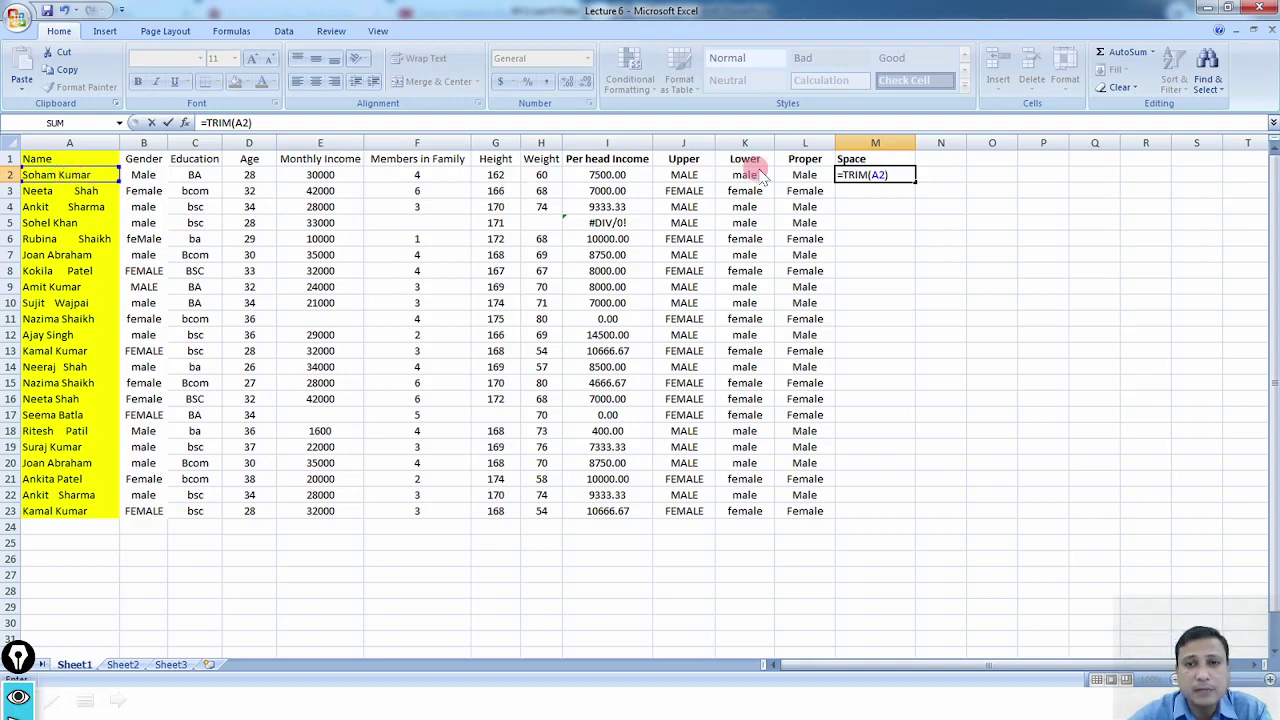
pyautogui.press('Return')
pyautogui.click(900, 176)
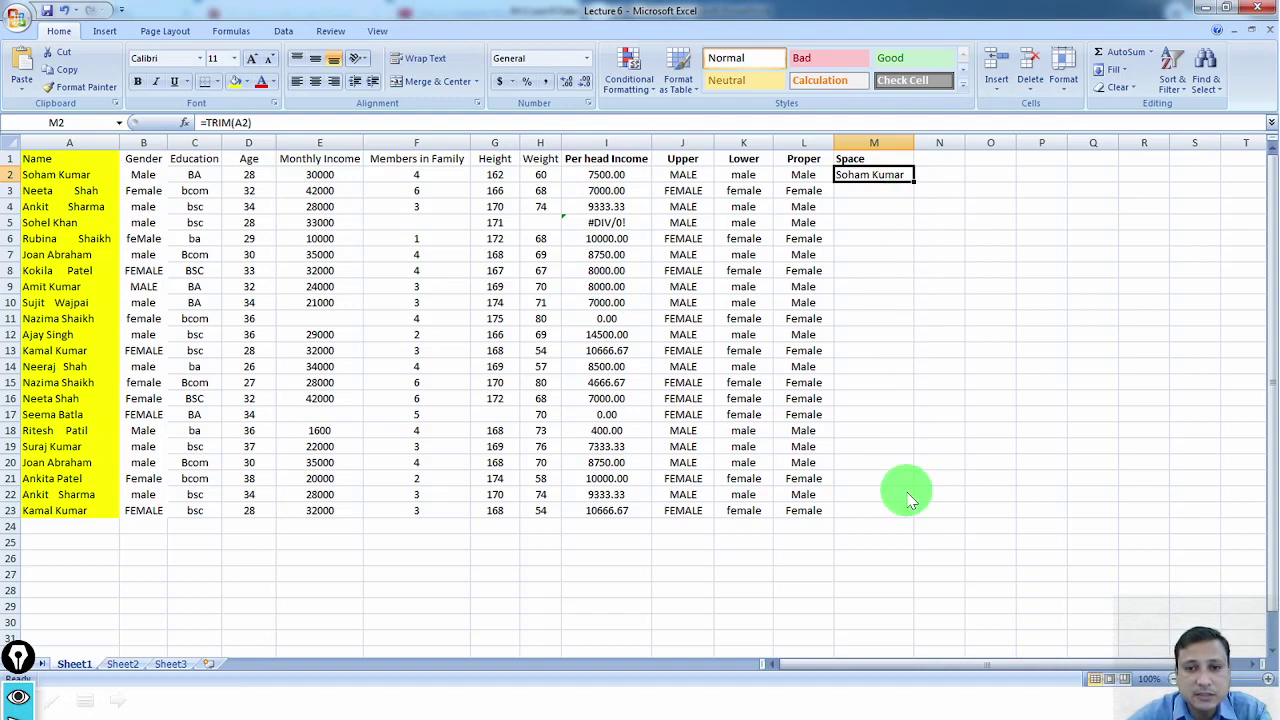
pyautogui.moveTo(908, 520); pyautogui.dragTo(916, 512)
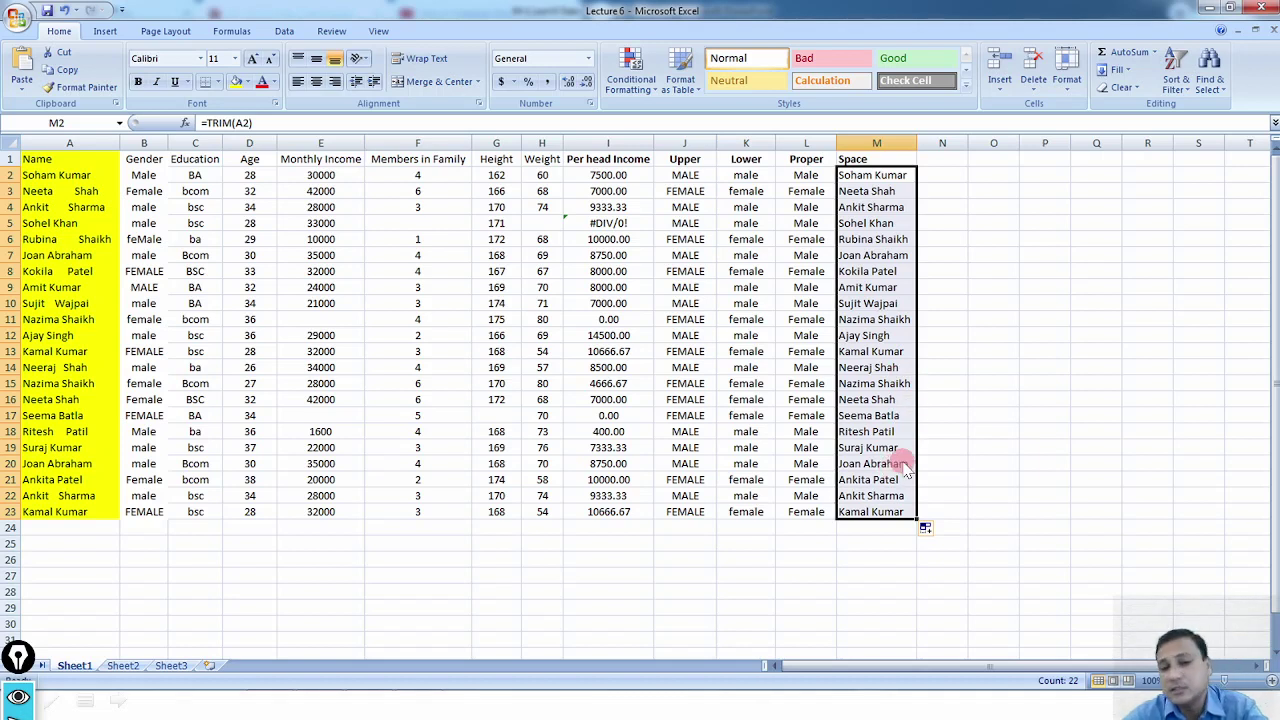
# End the slide show, switch to the Lecture 6 workbook in Excel and fill the Gender column cells B1:B19 with yellow
pyautogui.press('Escape')
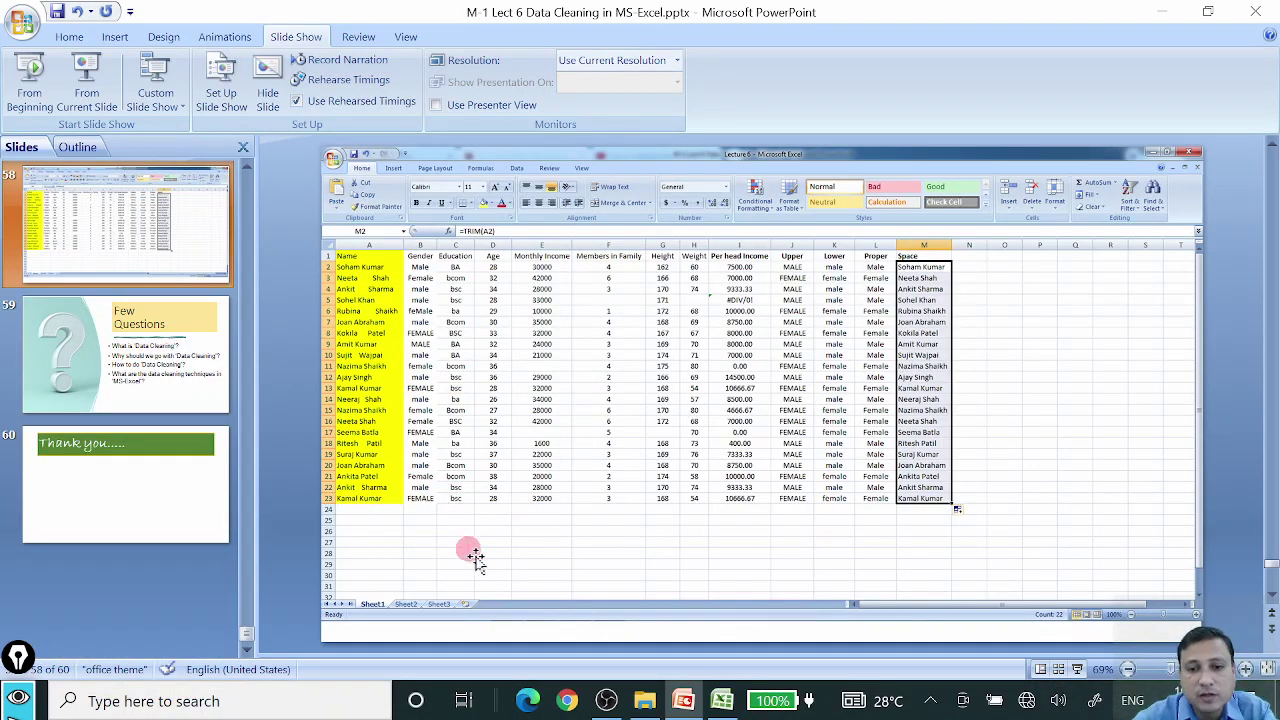
pyautogui.click(722, 704)
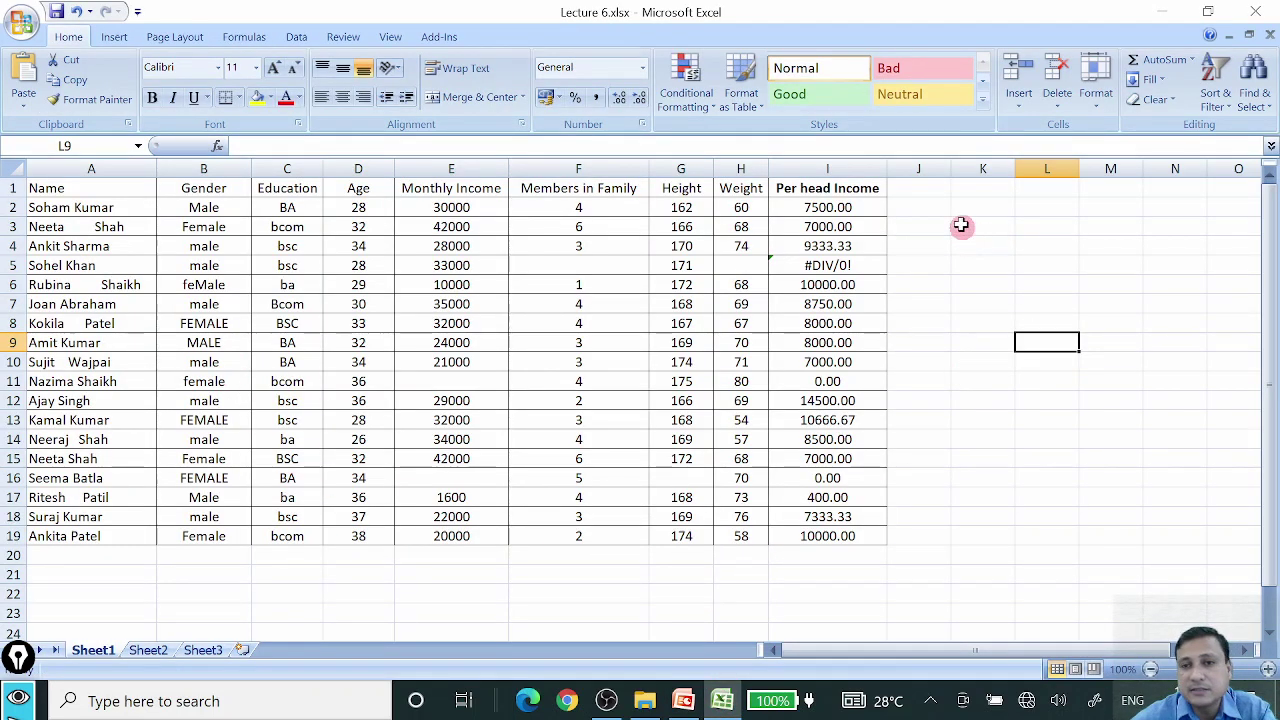
pyautogui.click(931, 193)
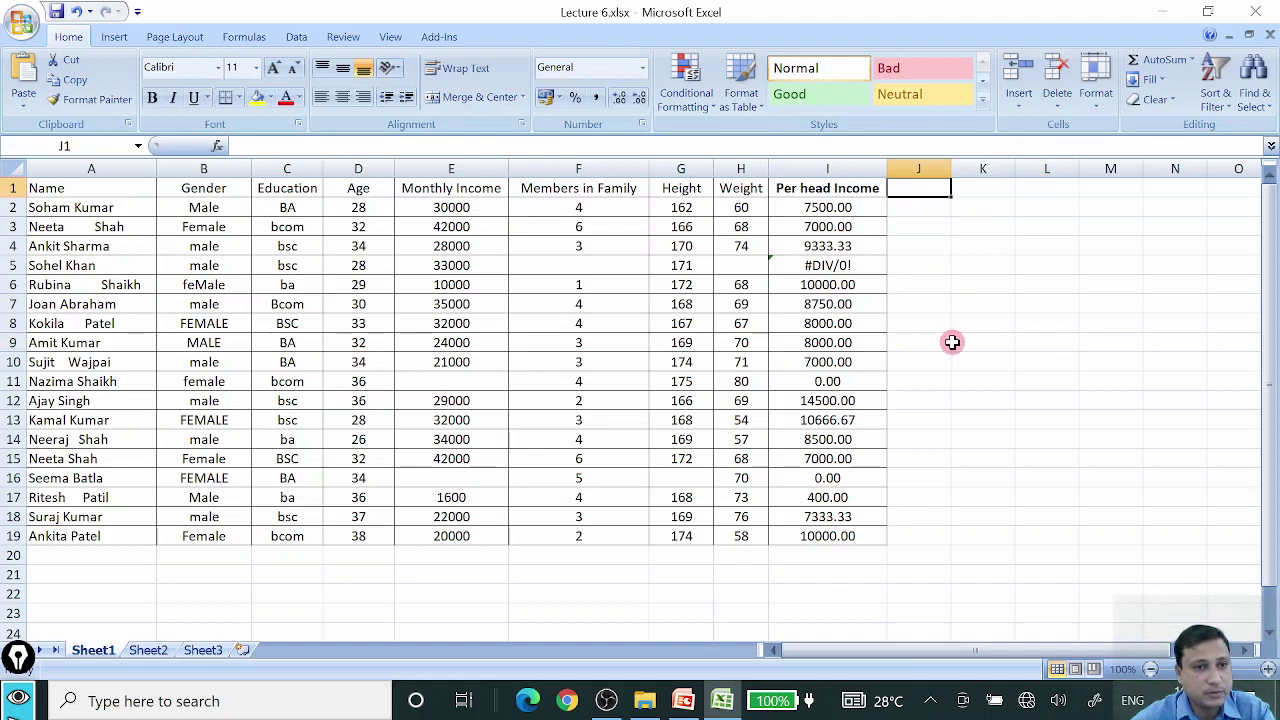
pyautogui.click(955, 342)
pyautogui.click(920, 188)
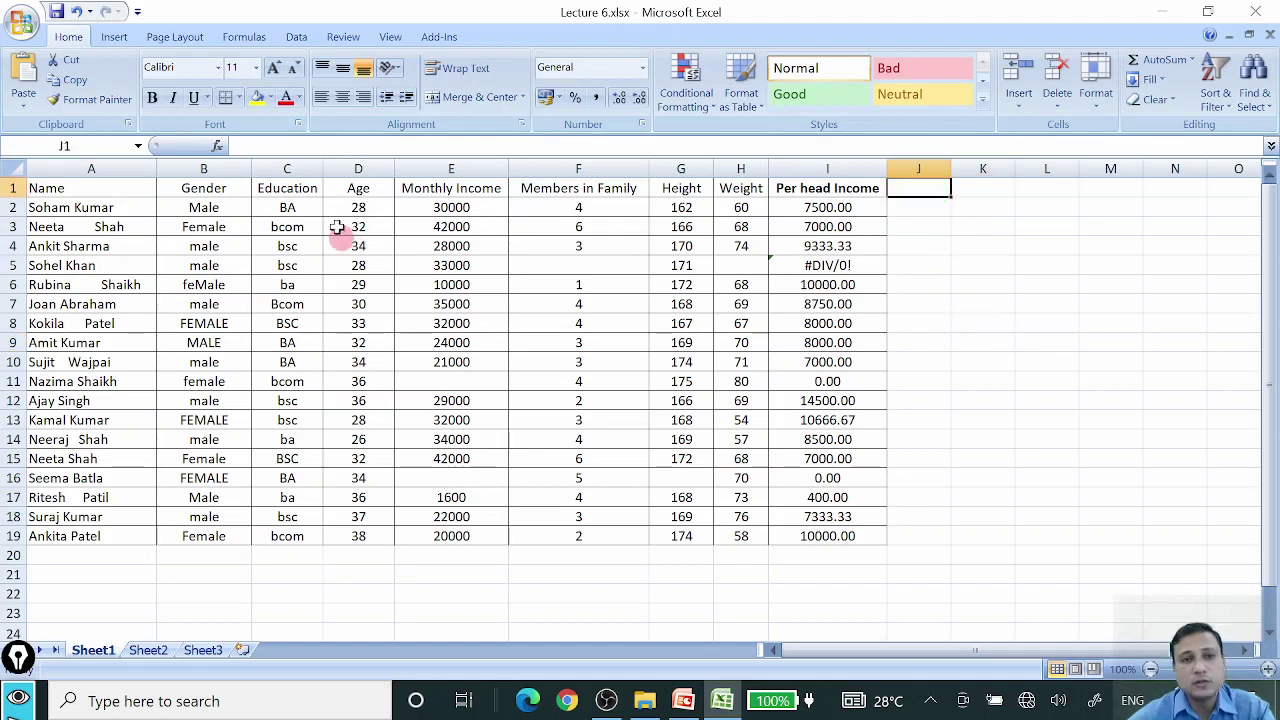
pyautogui.moveTo(203, 197); pyautogui.dragTo(204, 536)
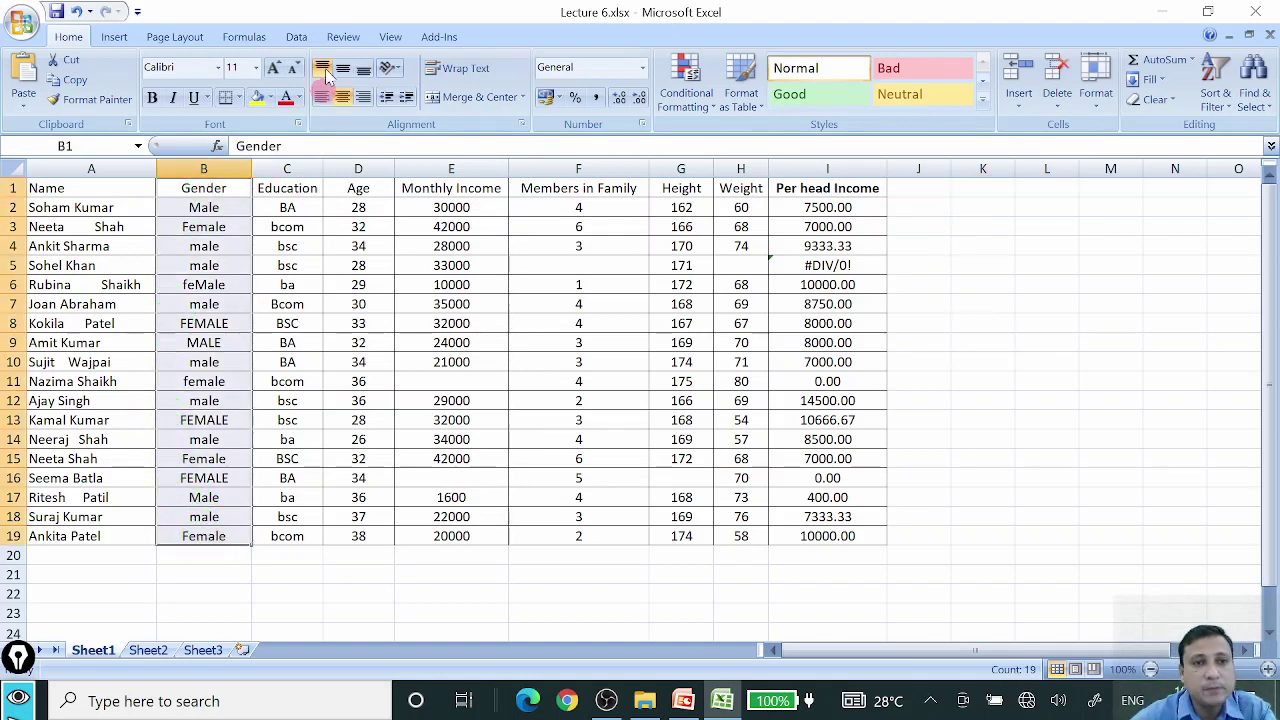
pyautogui.click(257, 97)
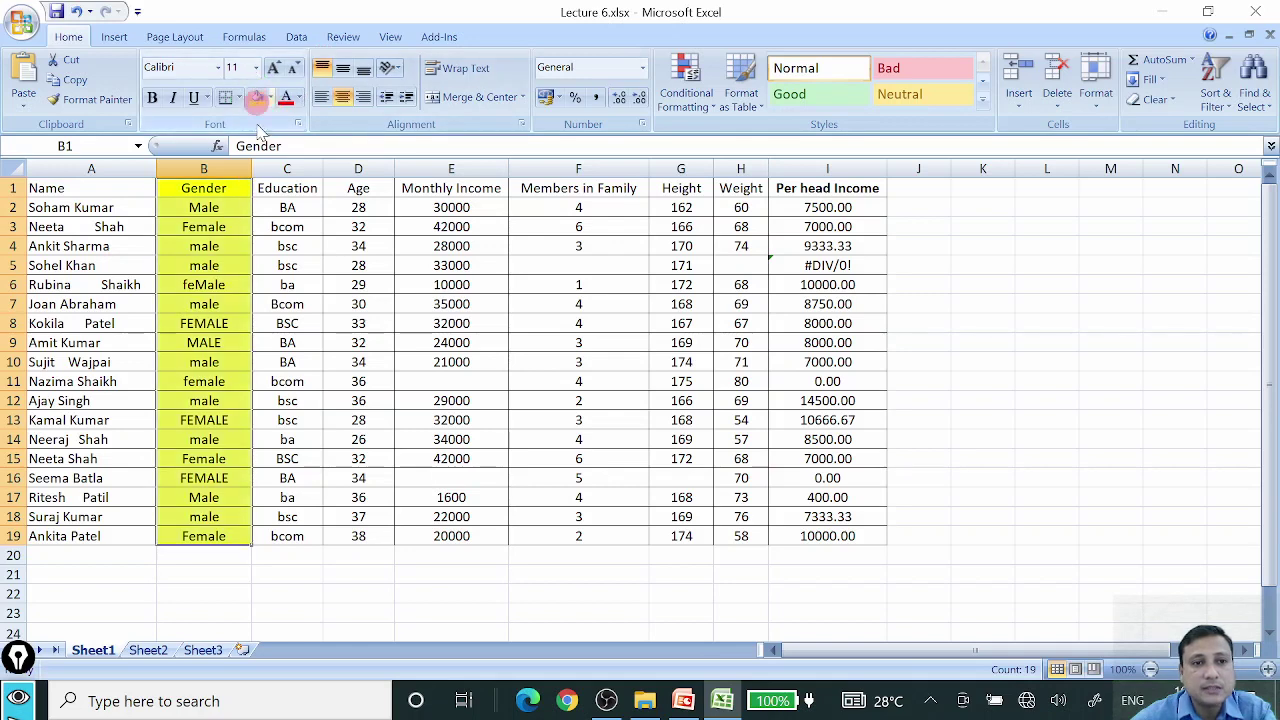
# Enter the headings Upper, Lower and Proper in cells J1, K1 and L1
pyautogui.click(903, 192)
pyautogui.write('Upper')
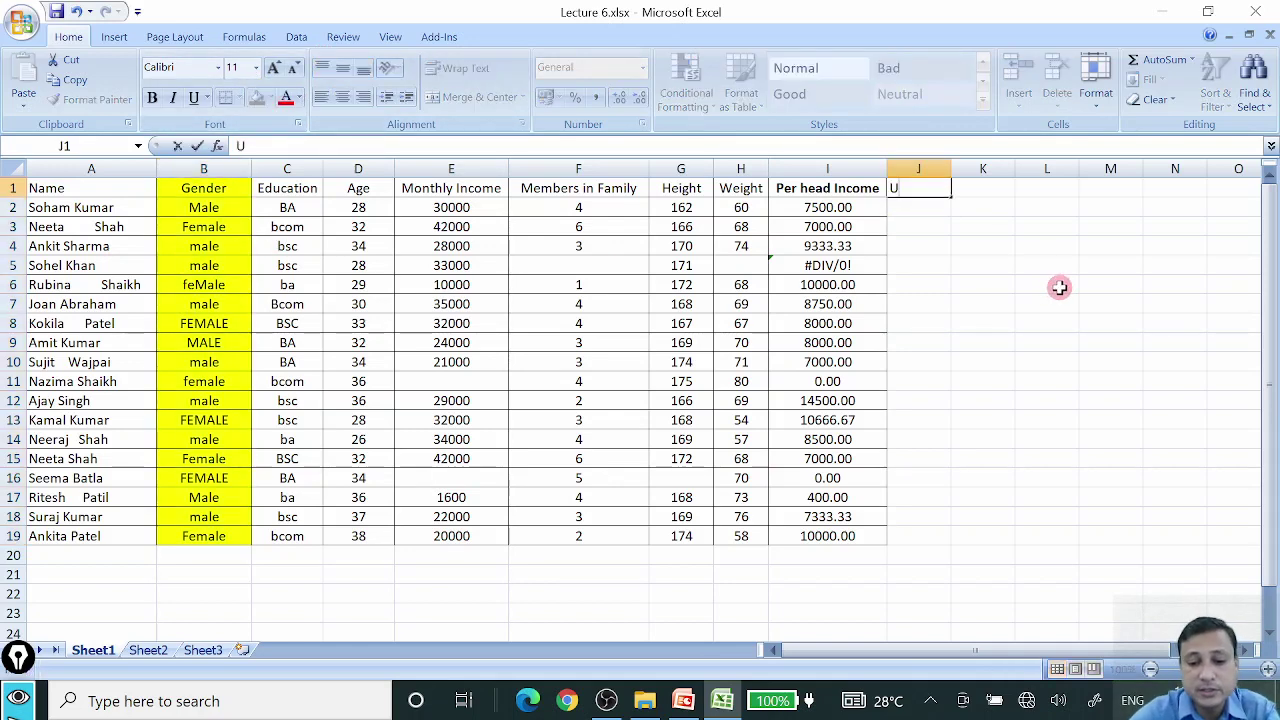
pyautogui.click(1000, 195)
pyautogui.write('To')
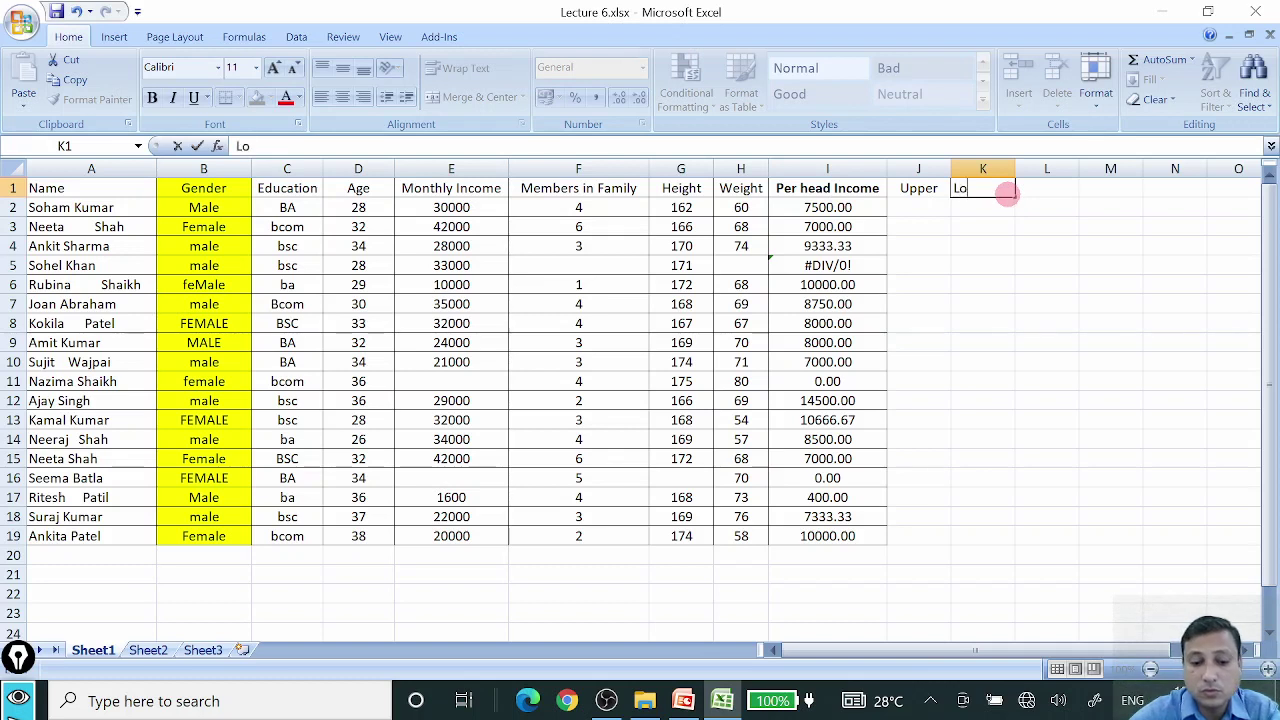
pyautogui.click(1049, 193)
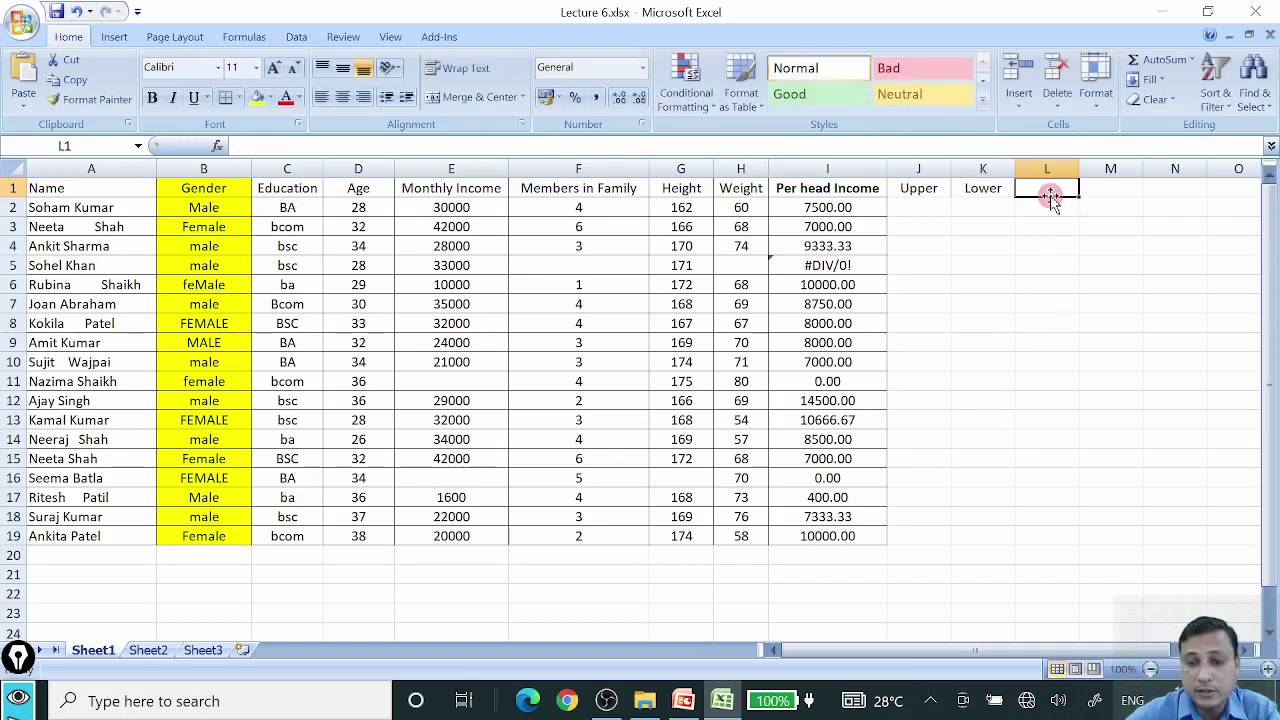
pyautogui.write('Proper')
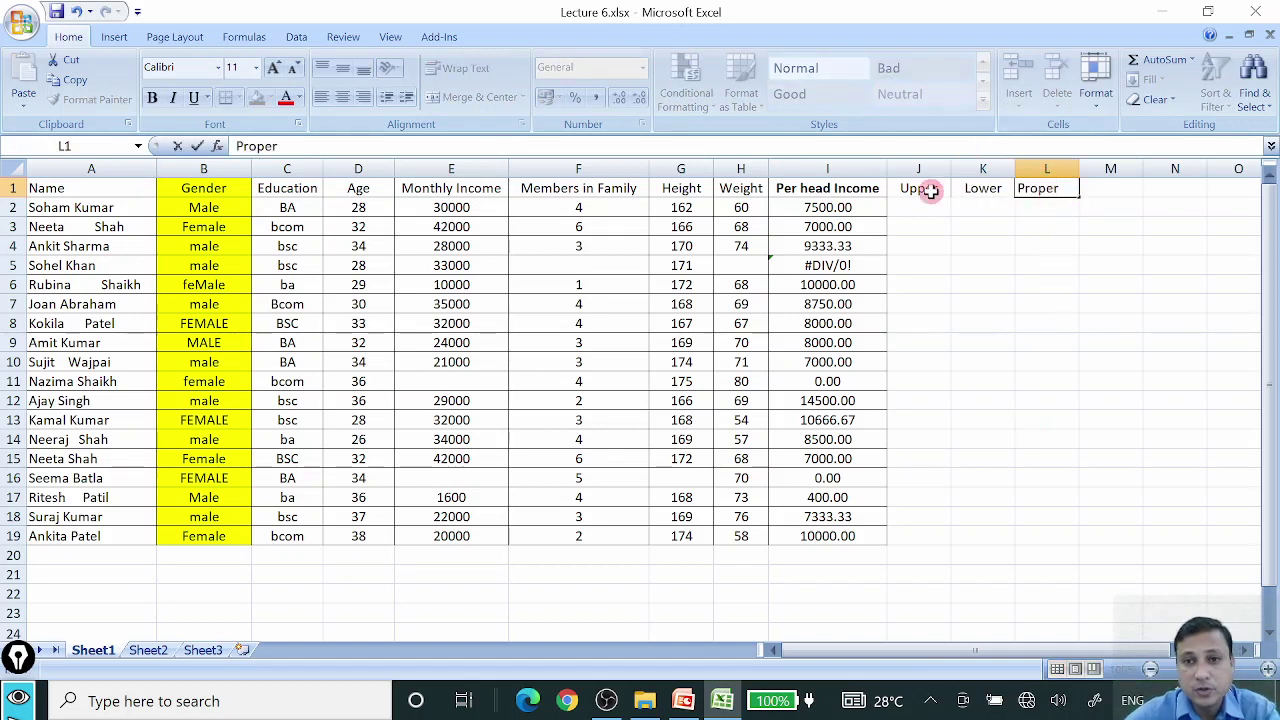
# Enter =UPPER(B2) in J2 and fill the formula down to J19
pyautogui.click(920, 207)
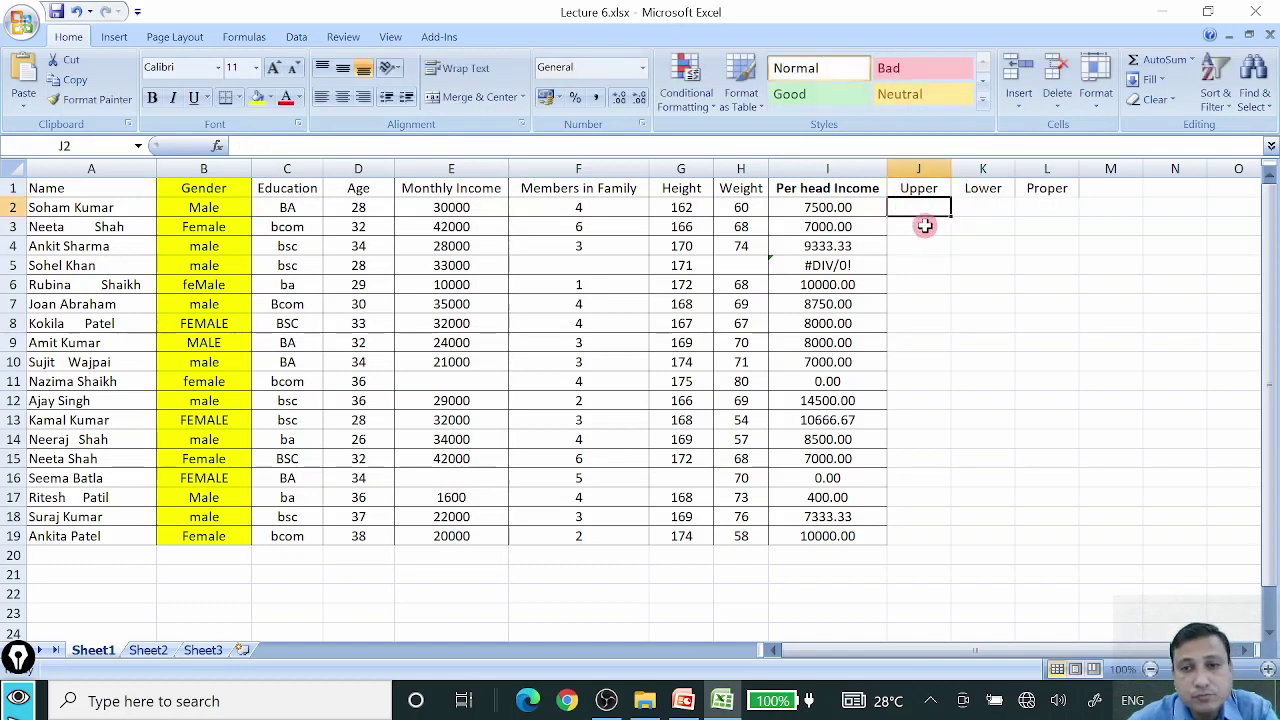
pyautogui.write('=')
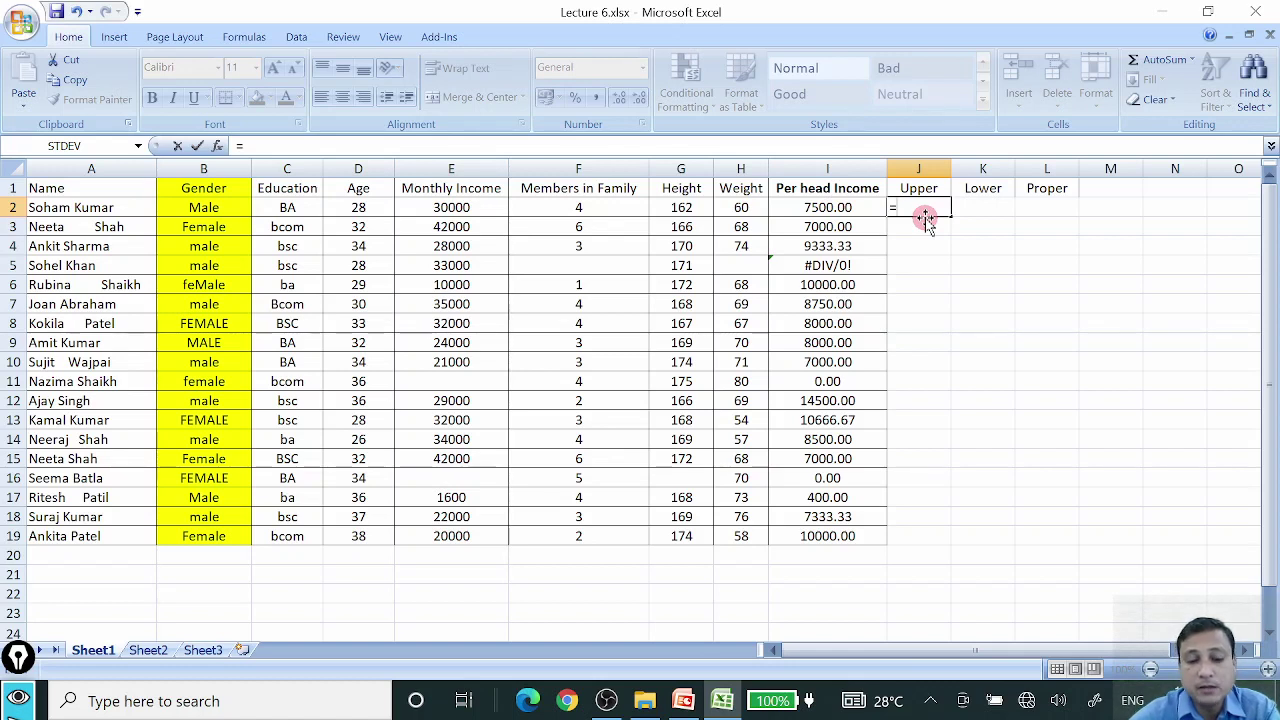
pyautogui.write('upp')
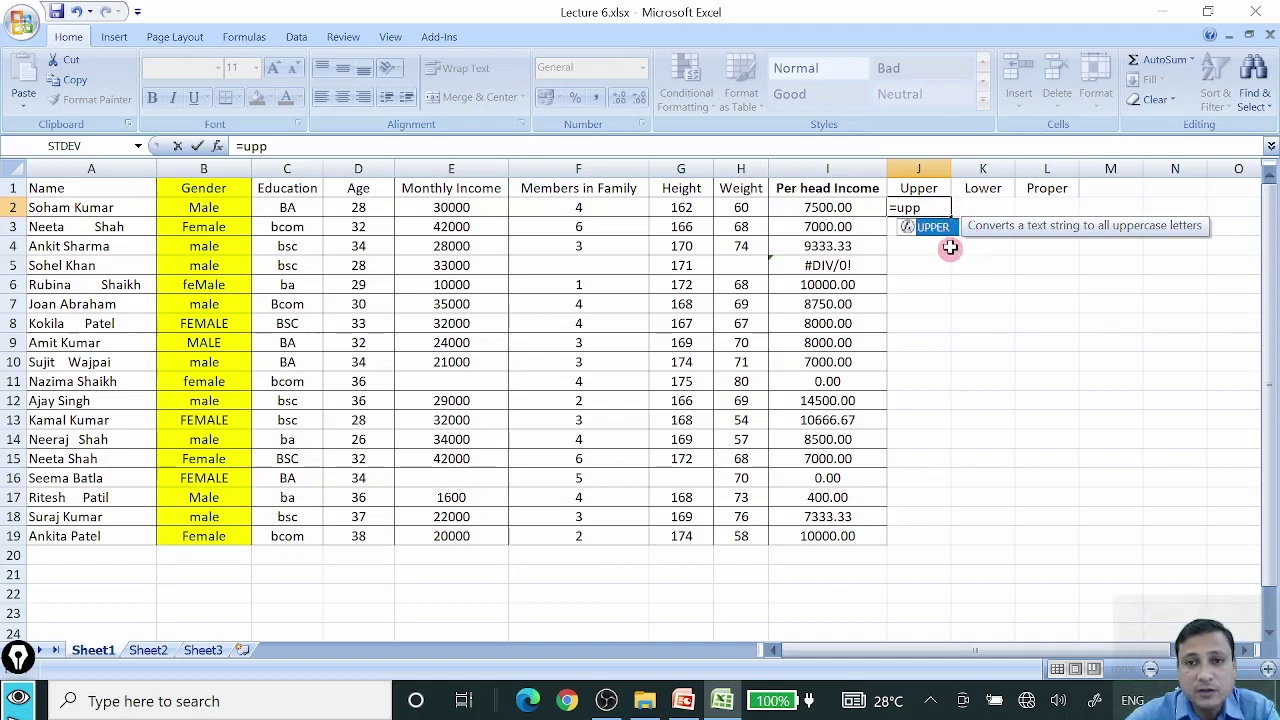
pyautogui.doubleClick(933, 228)
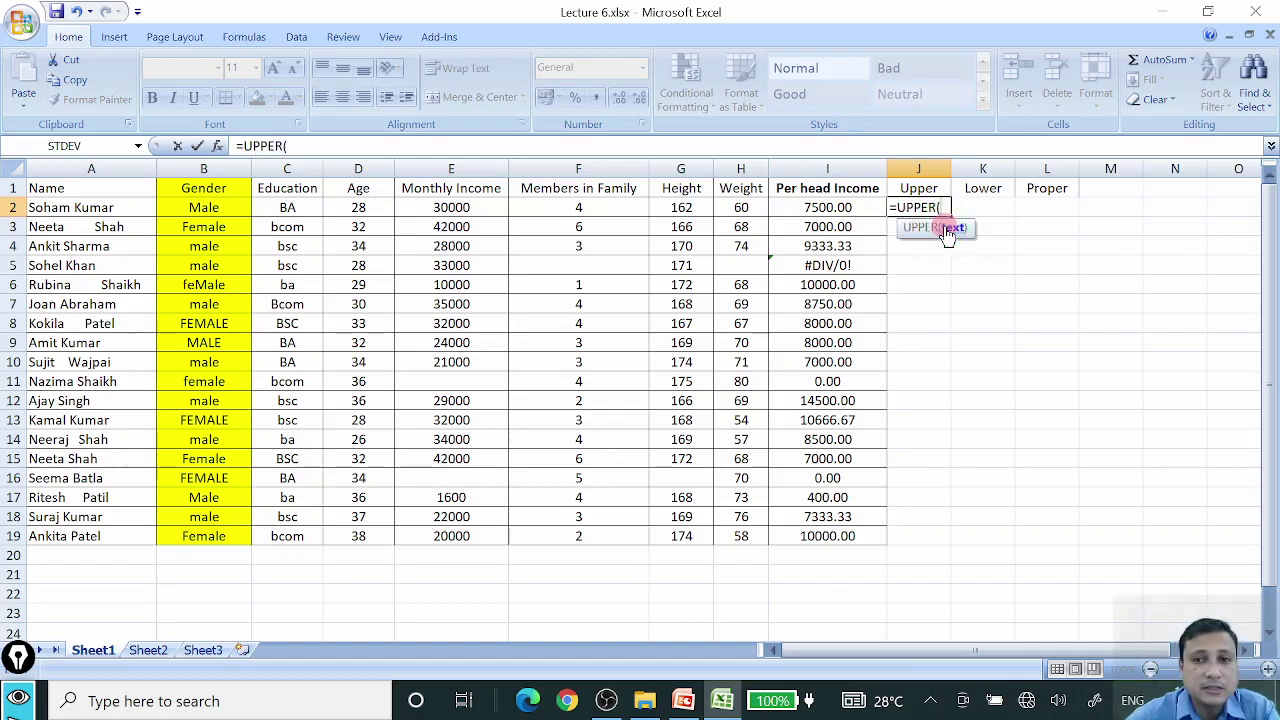
pyautogui.click(200, 207)
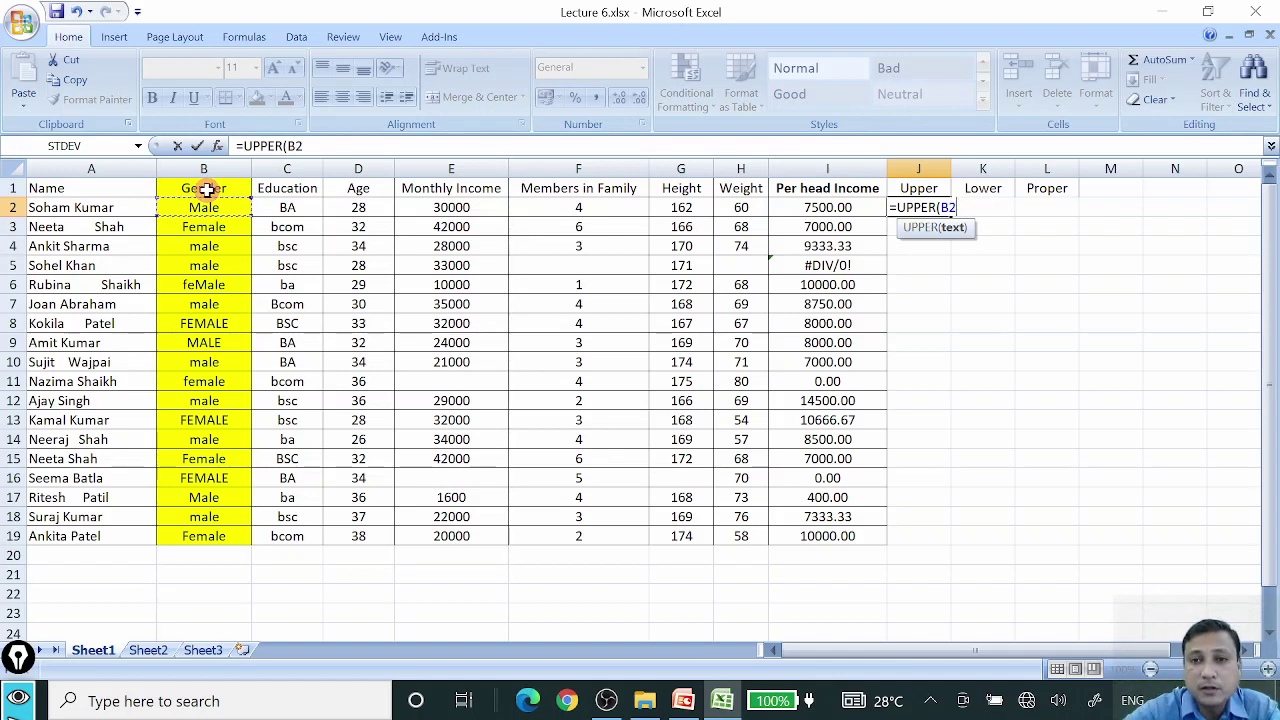
pyautogui.write(')')
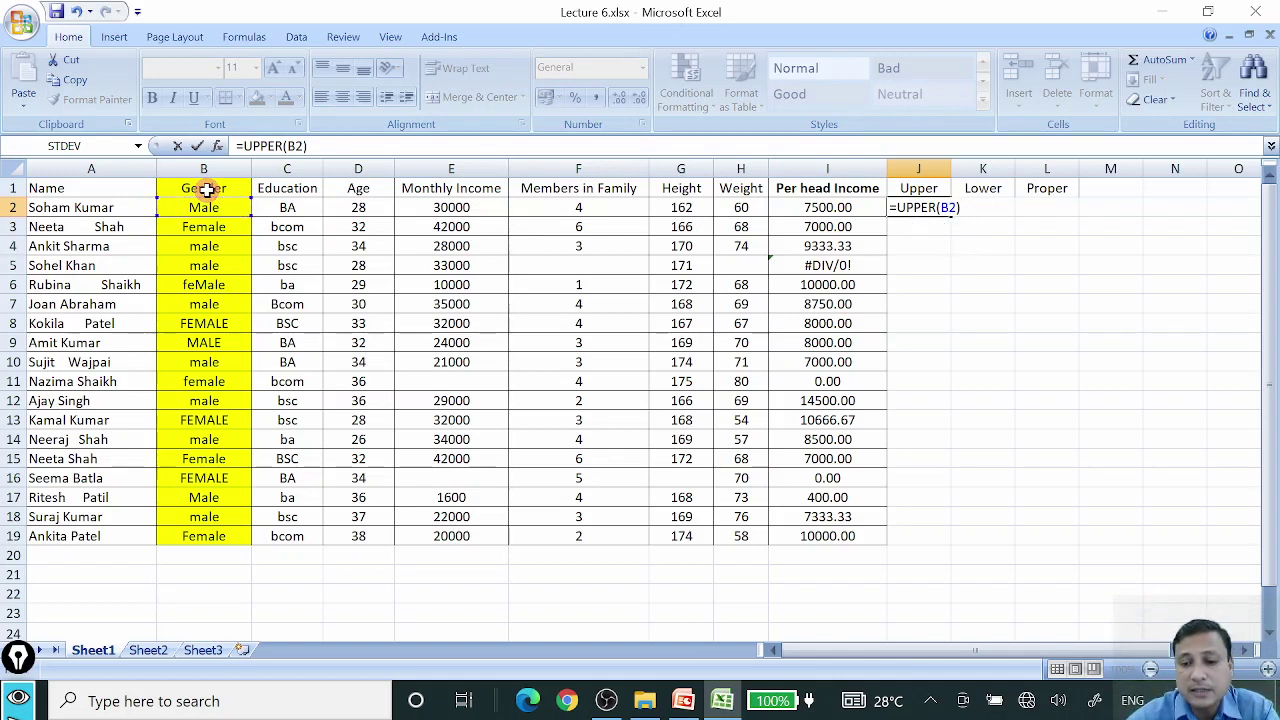
pyautogui.press('Return')
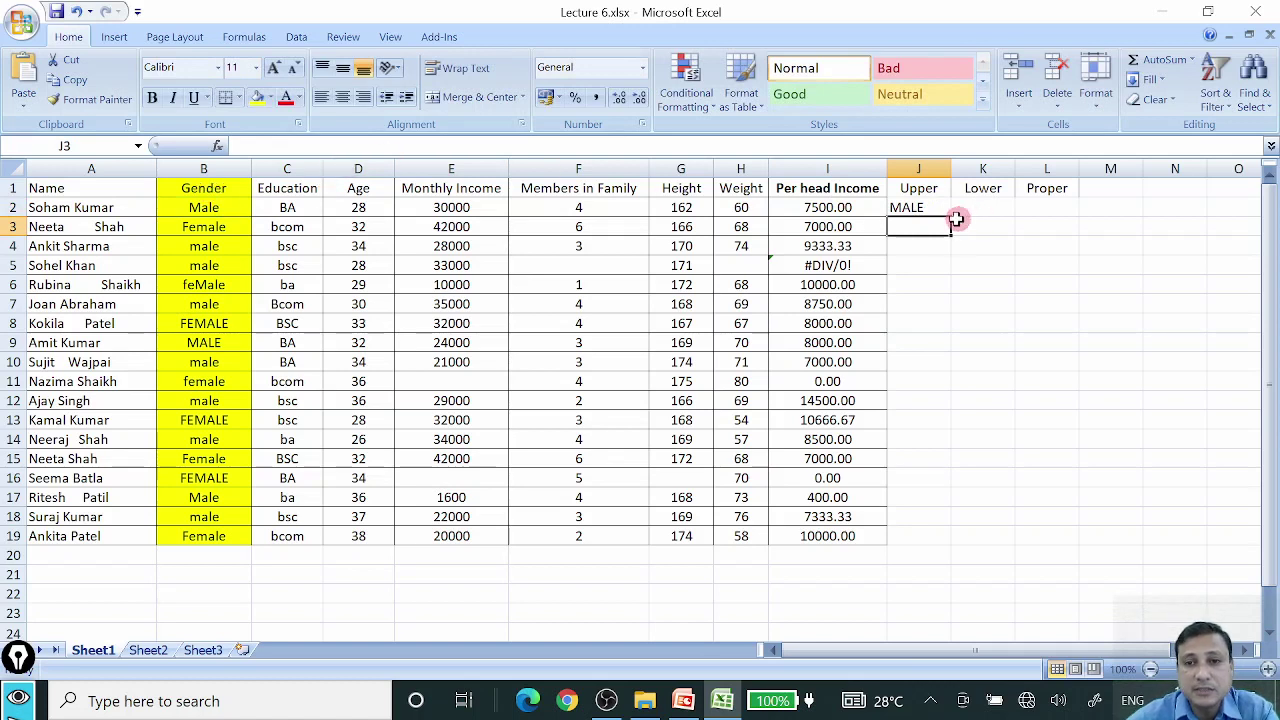
pyautogui.click(928, 207)
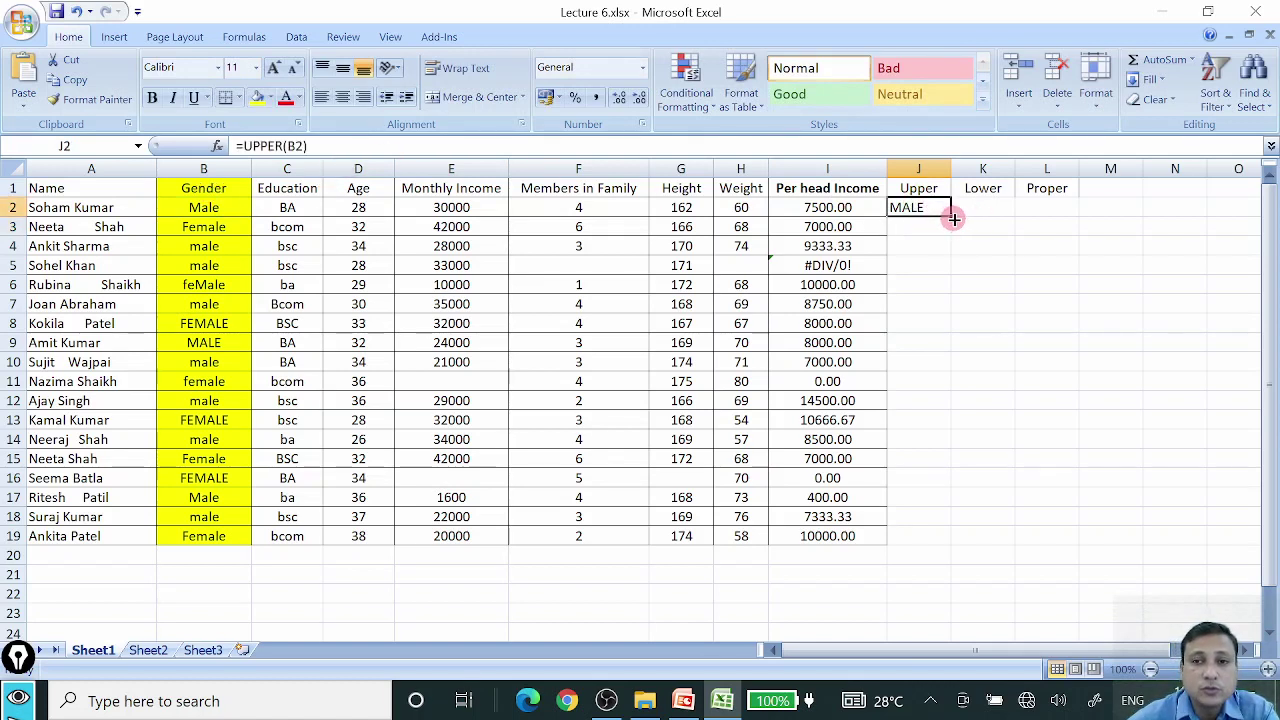
pyautogui.moveTo(953, 218); pyautogui.dragTo(952, 546)
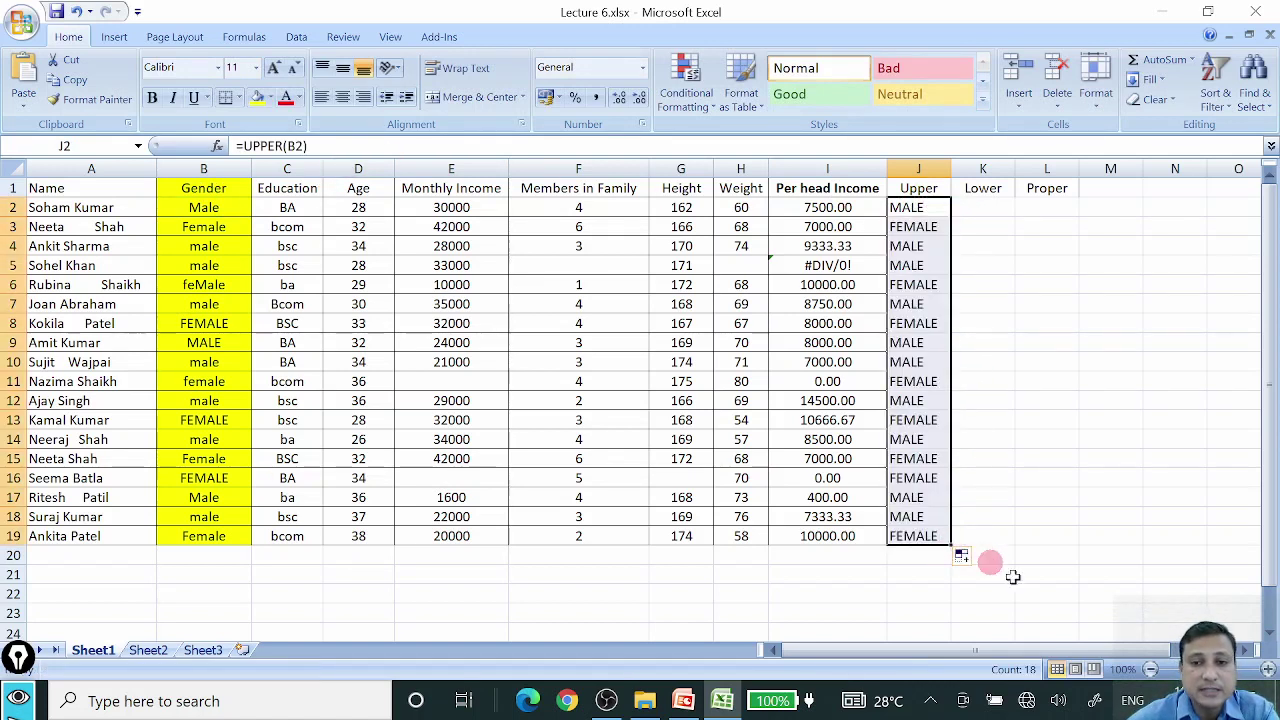
# Center the contents of columns J to L horizontally
pyautogui.moveTo(925, 168); pyautogui.dragTo(1052, 168)
pyautogui.click(342, 96)
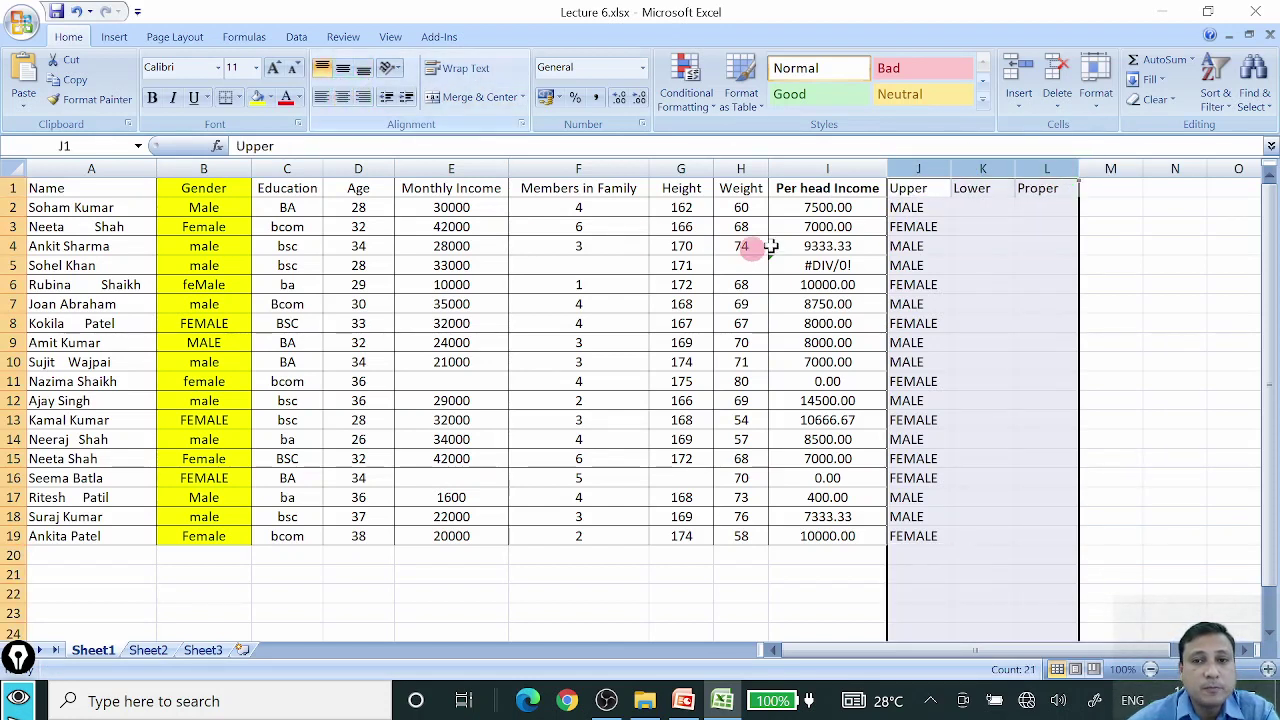
pyautogui.click(342, 96)
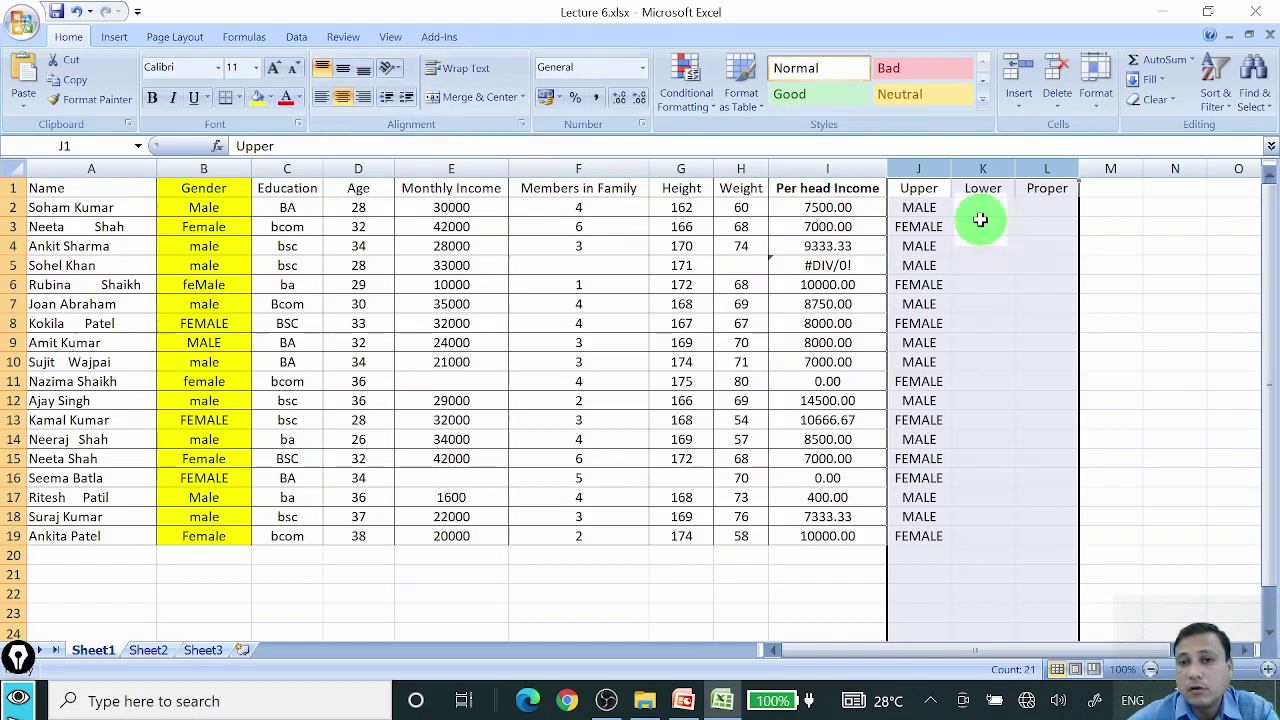
# Enter =LOWER(B2) in K2 and fill the formula down to K19
pyautogui.click(982, 225)
pyautogui.click(990, 205)
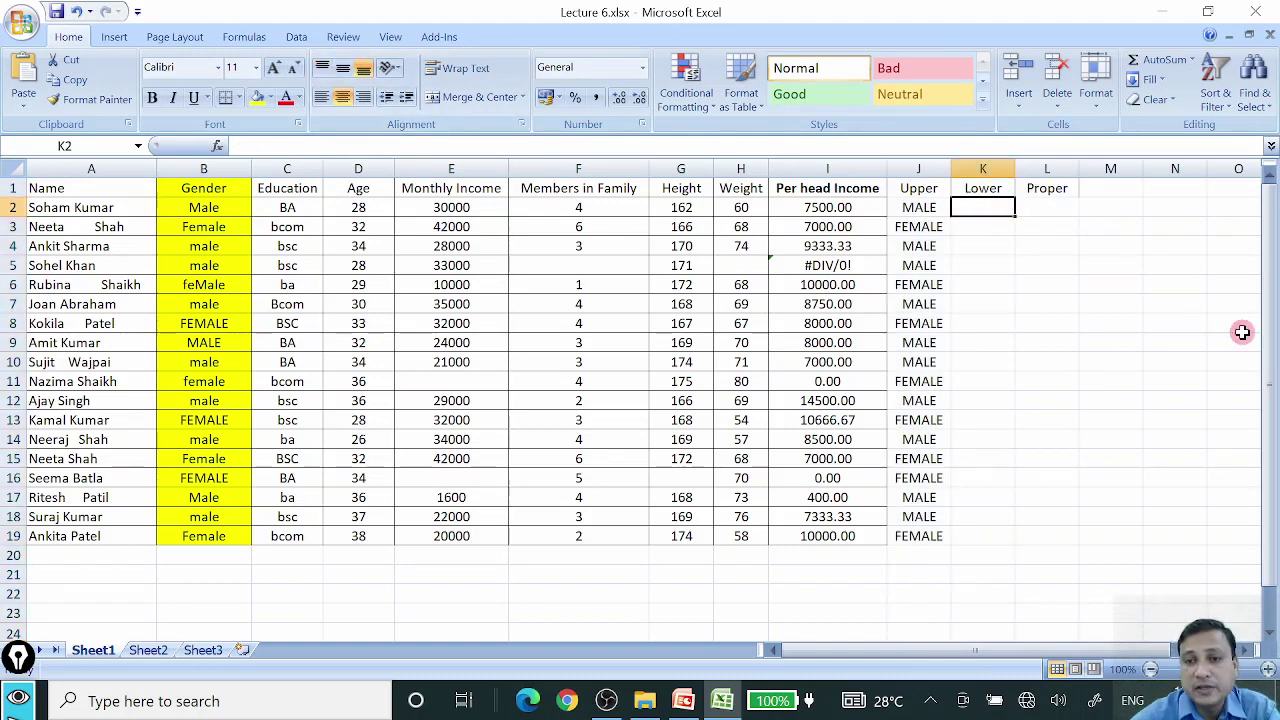
pyautogui.write('=low')
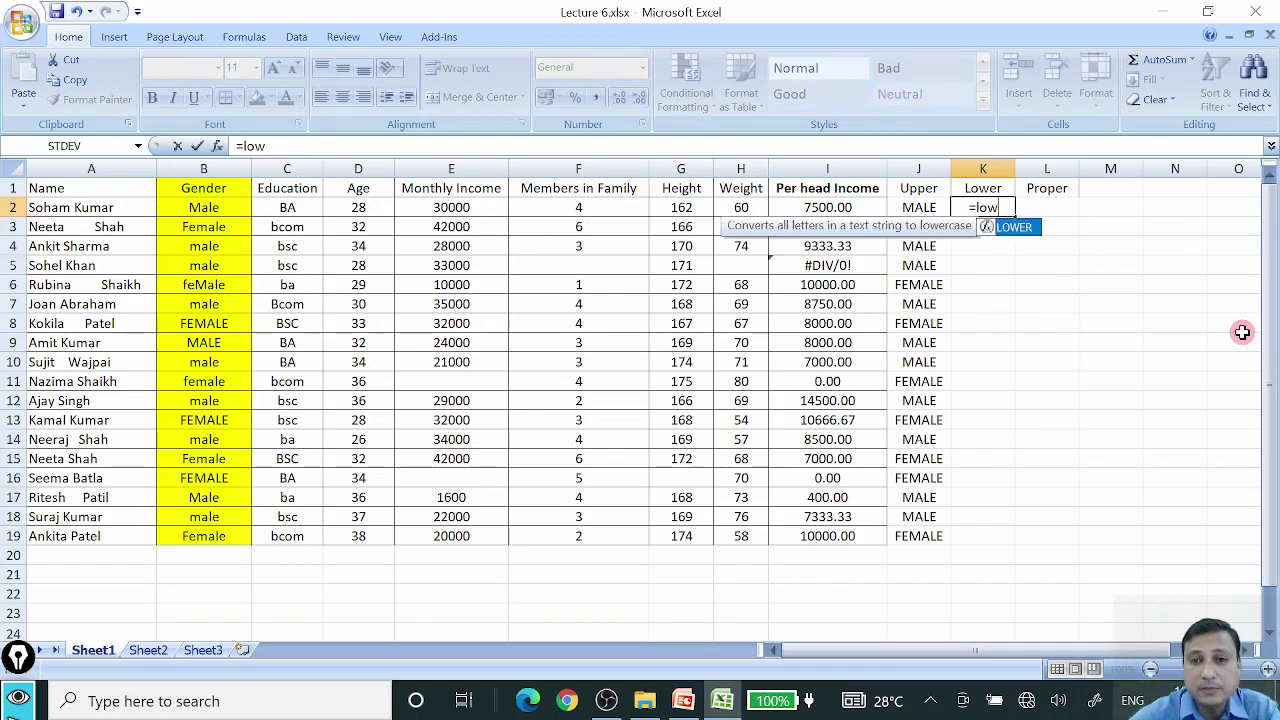
pyautogui.doubleClick(1015, 227)
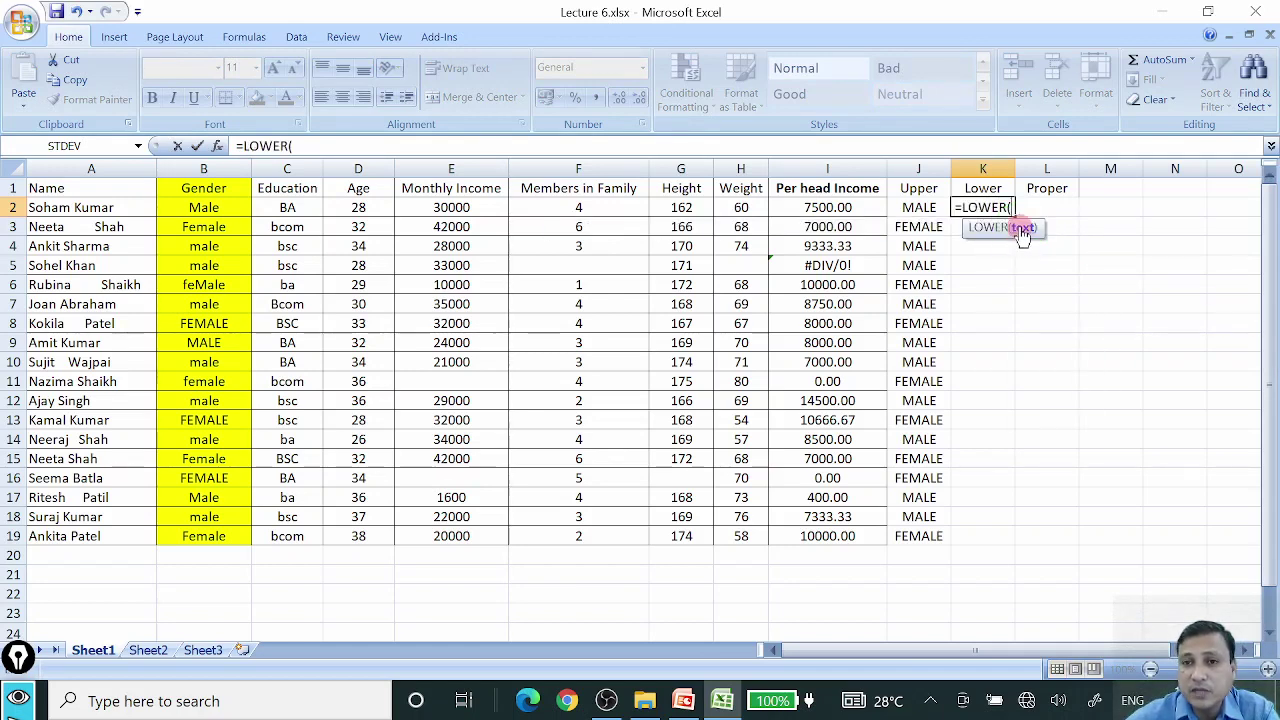
pyautogui.click(210, 207)
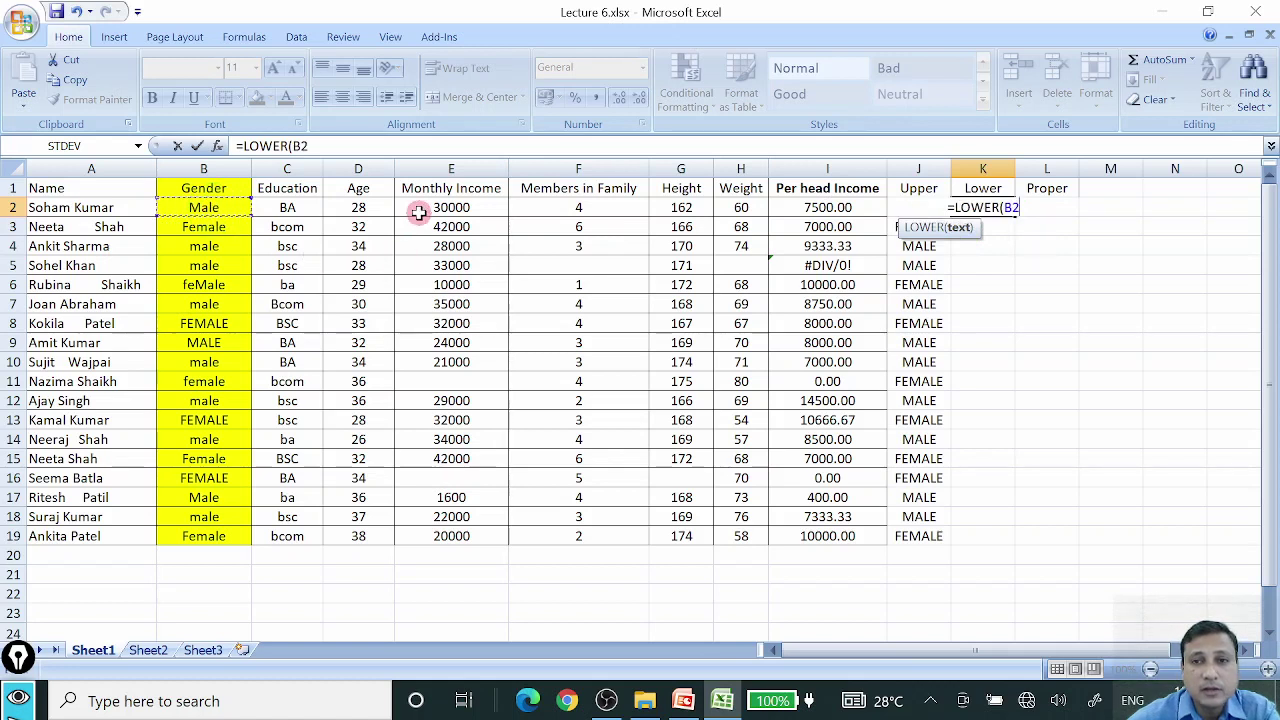
pyautogui.write(')')
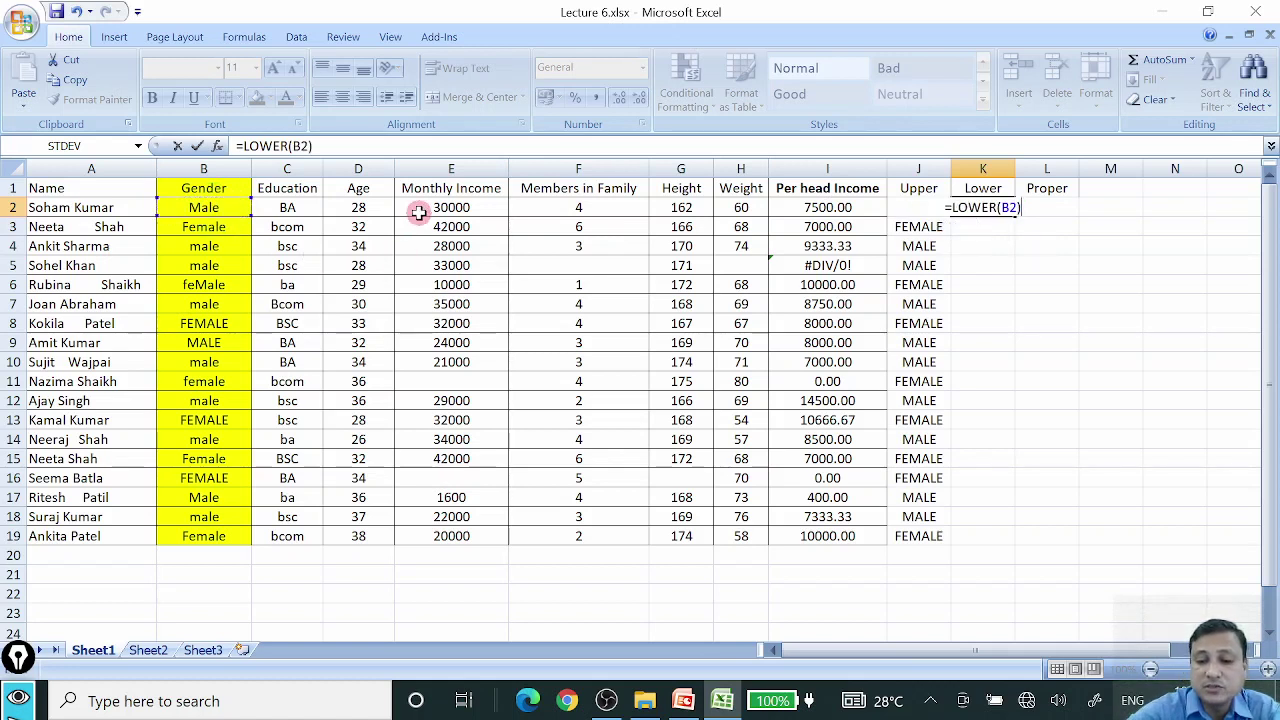
pyautogui.press('Return')
pyautogui.click(982, 208)
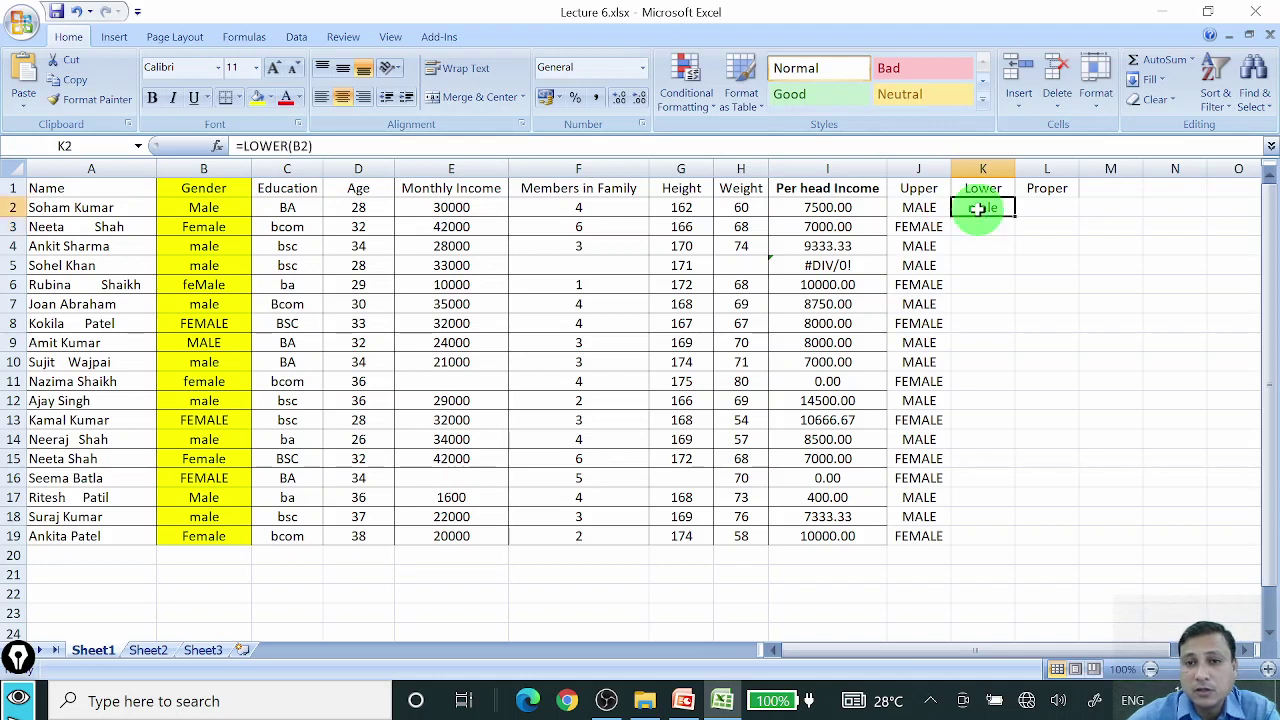
pyautogui.moveTo(1015, 220); pyautogui.dragTo(1006, 263)
pyautogui.click(986, 207)
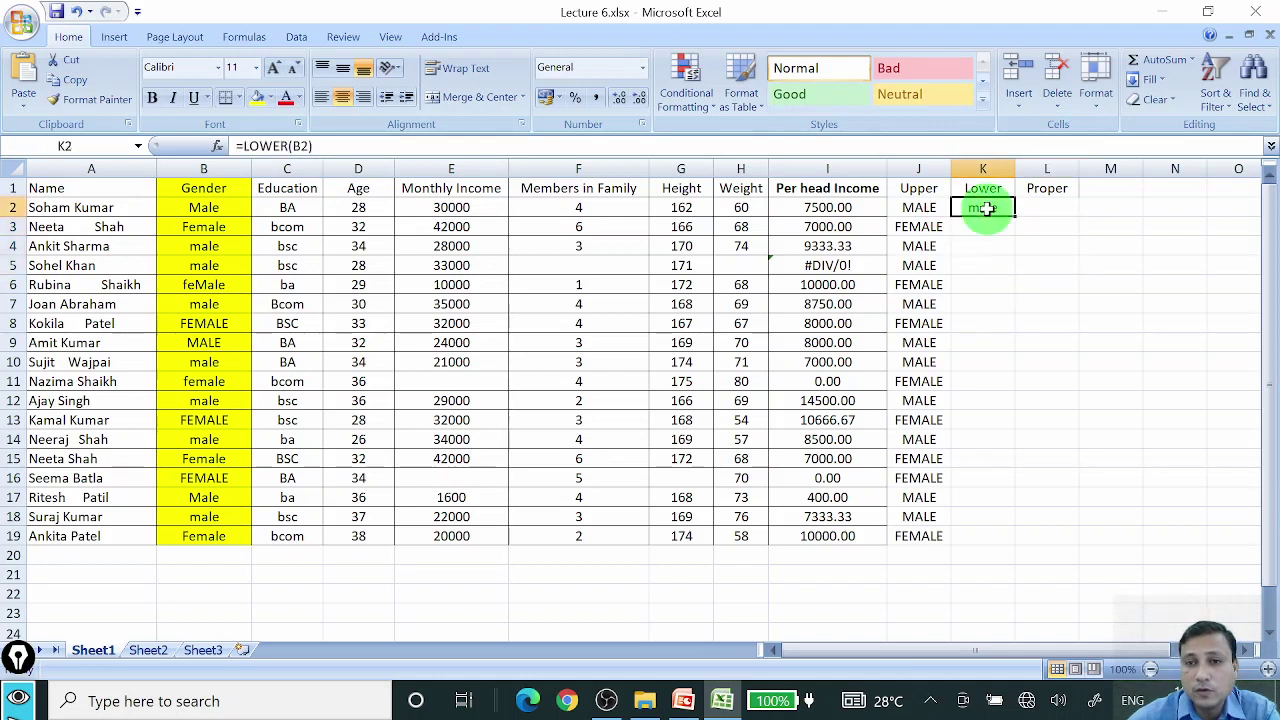
pyautogui.moveTo(1015, 217); pyautogui.dragTo(1000, 536)
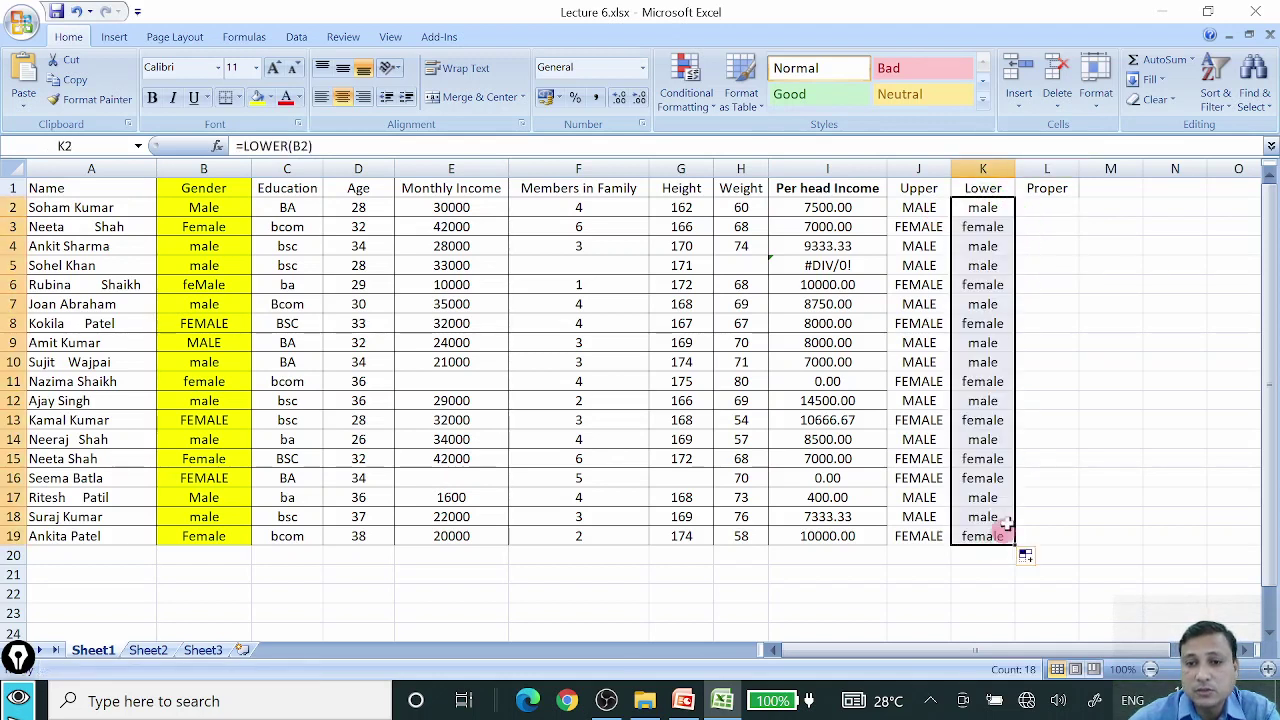
# Enter =PROPER(B2) in L2 and fill the formula down to L19
pyautogui.click(1060, 206)
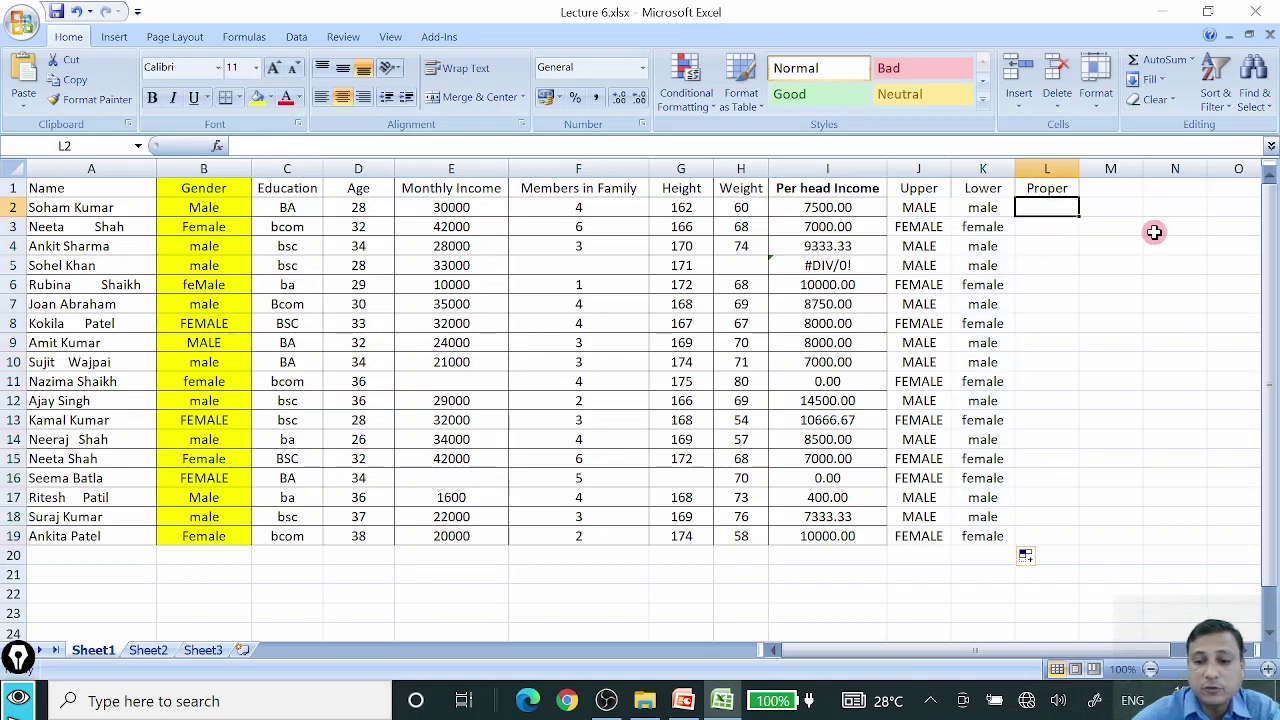
pyautogui.write('=pro')
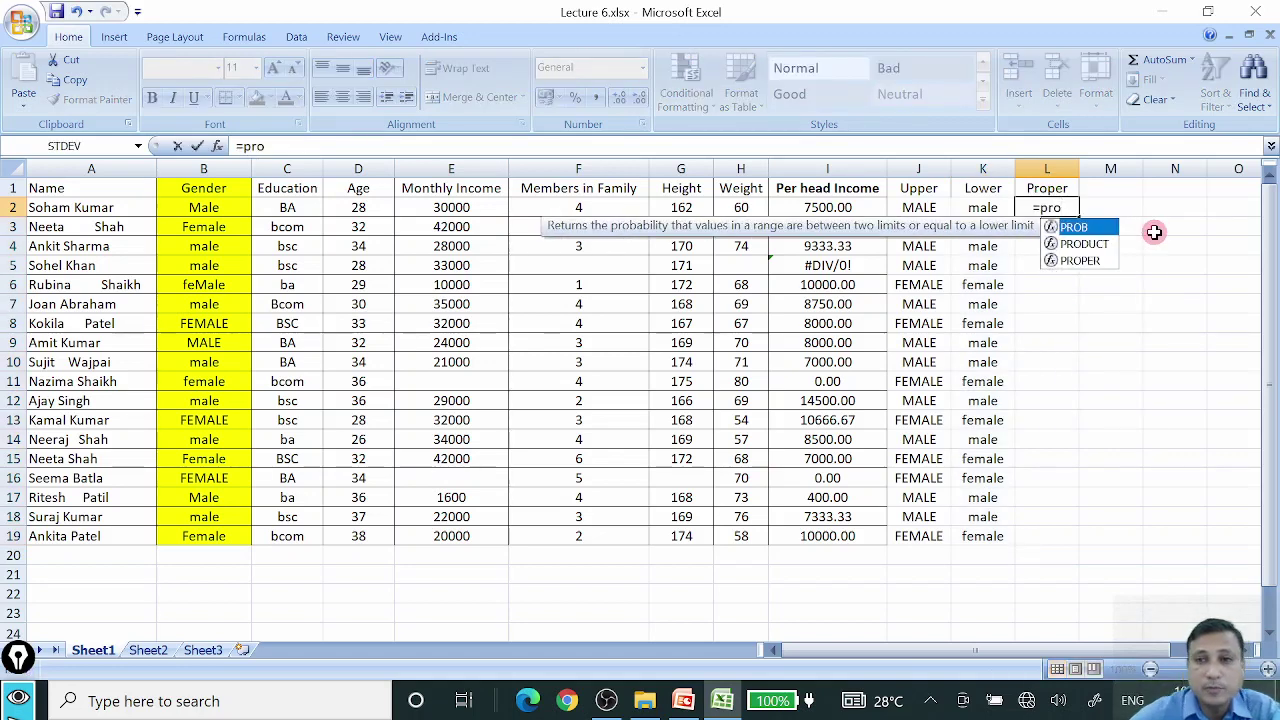
pyautogui.doubleClick(1088, 262)
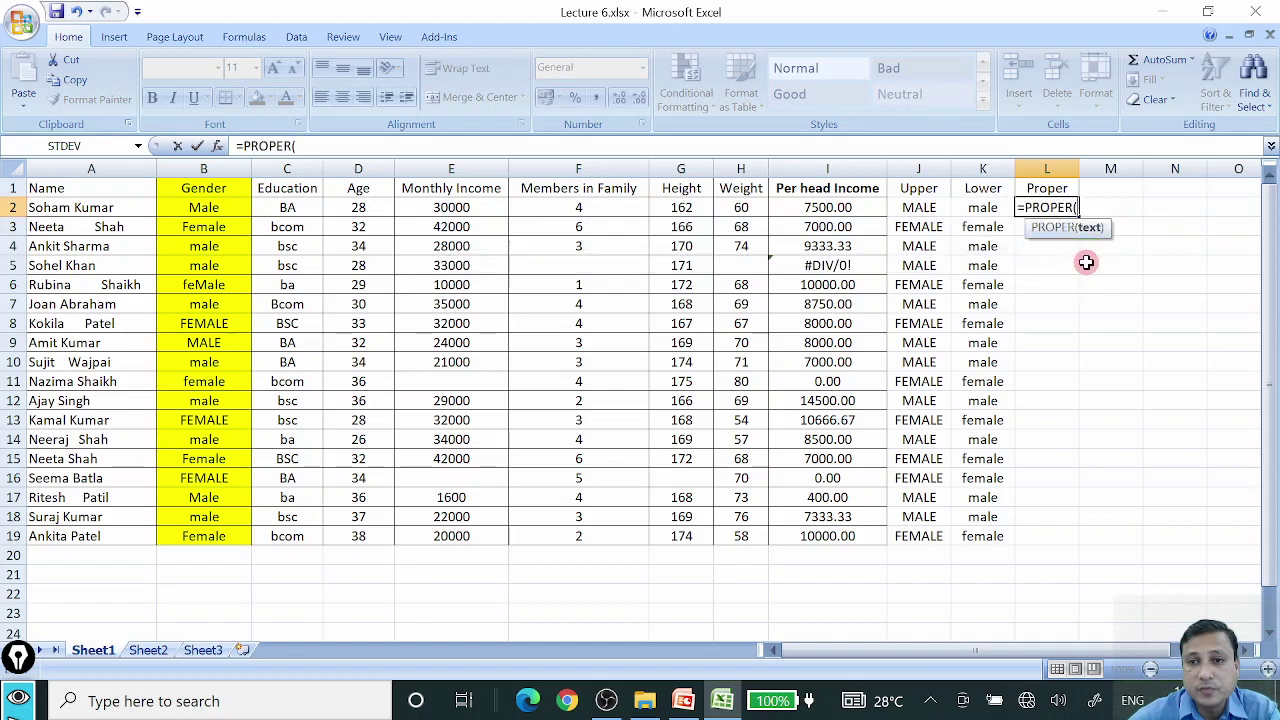
pyautogui.click(216, 210)
pyautogui.write(')')
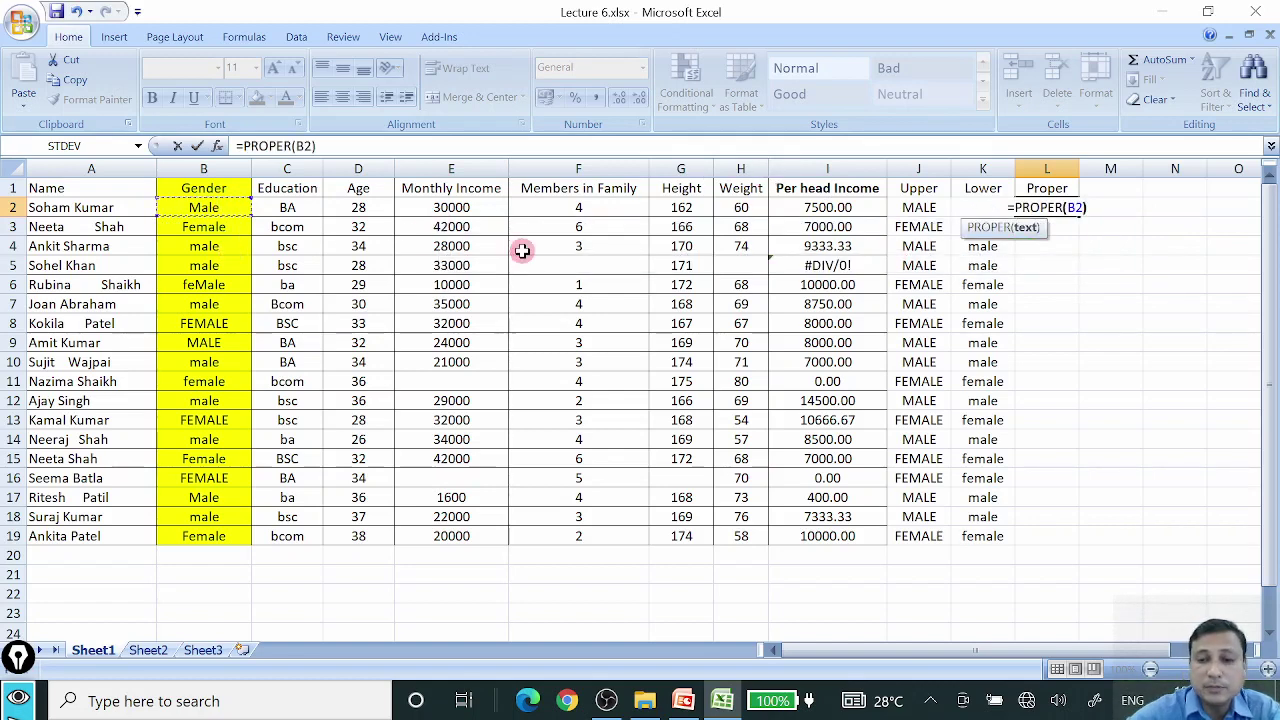
pyautogui.press('Return')
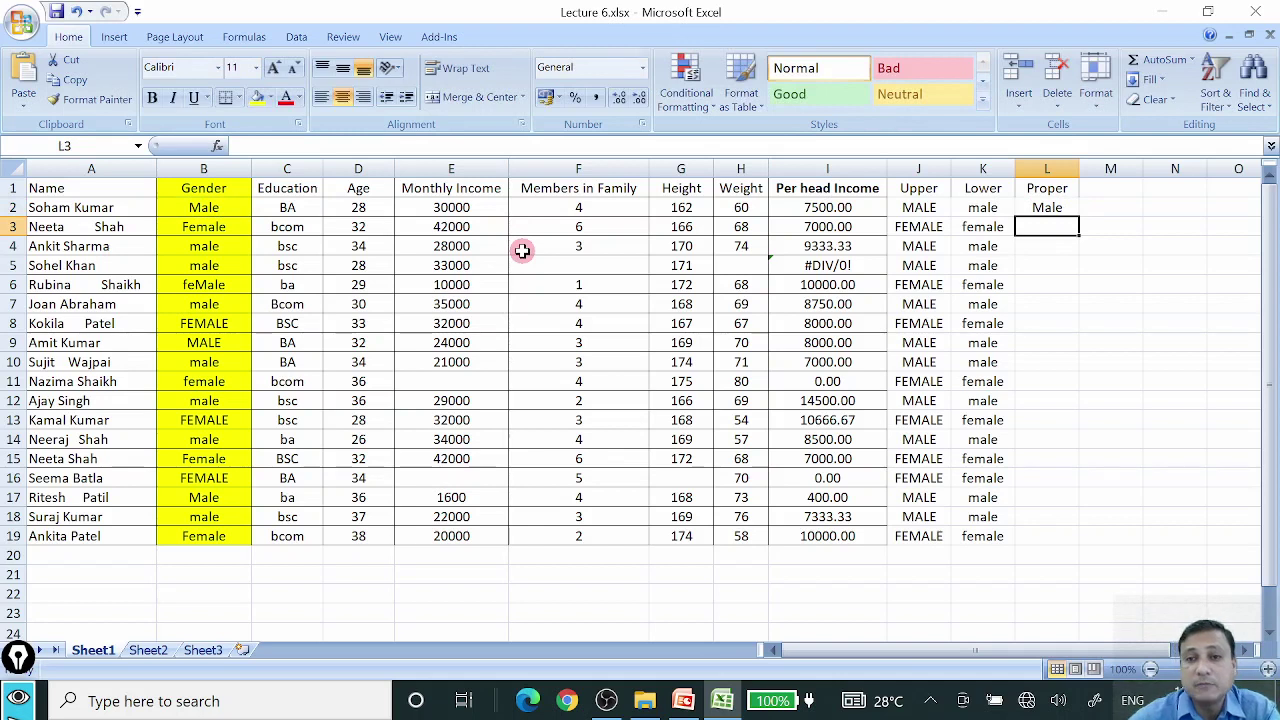
pyautogui.click(1068, 208)
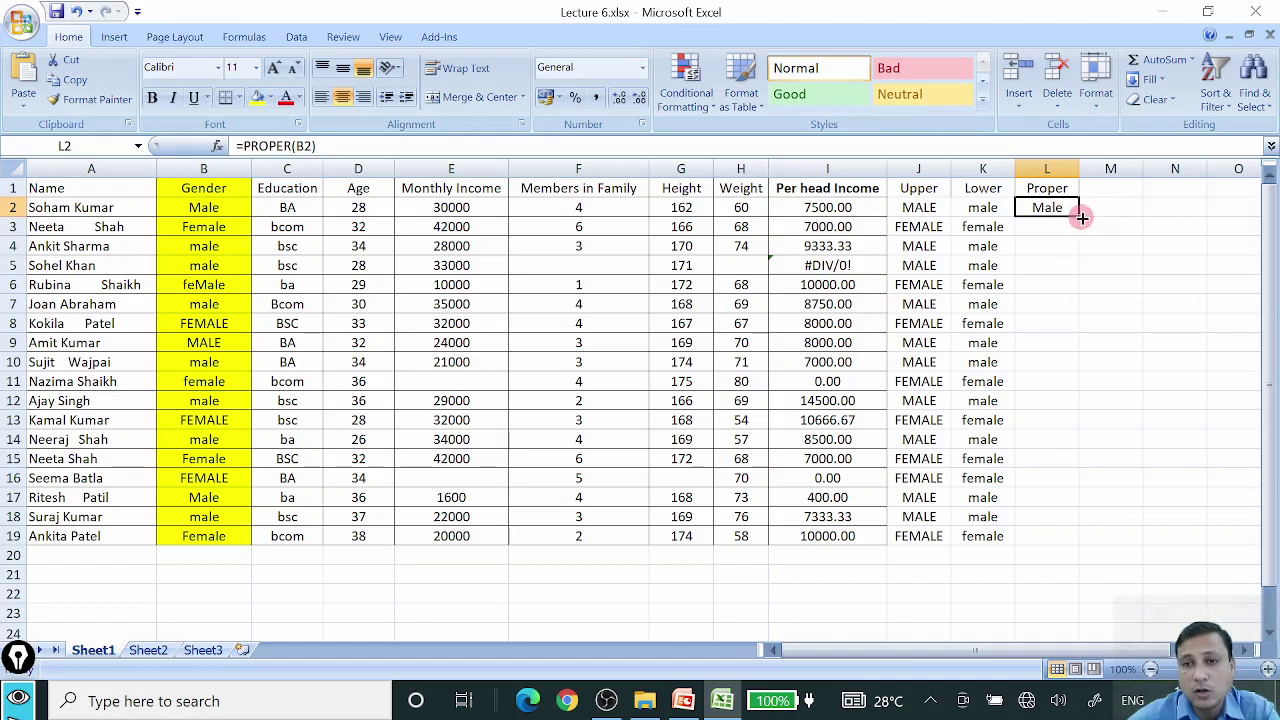
pyautogui.moveTo(1081, 217); pyautogui.dragTo(1086, 546)
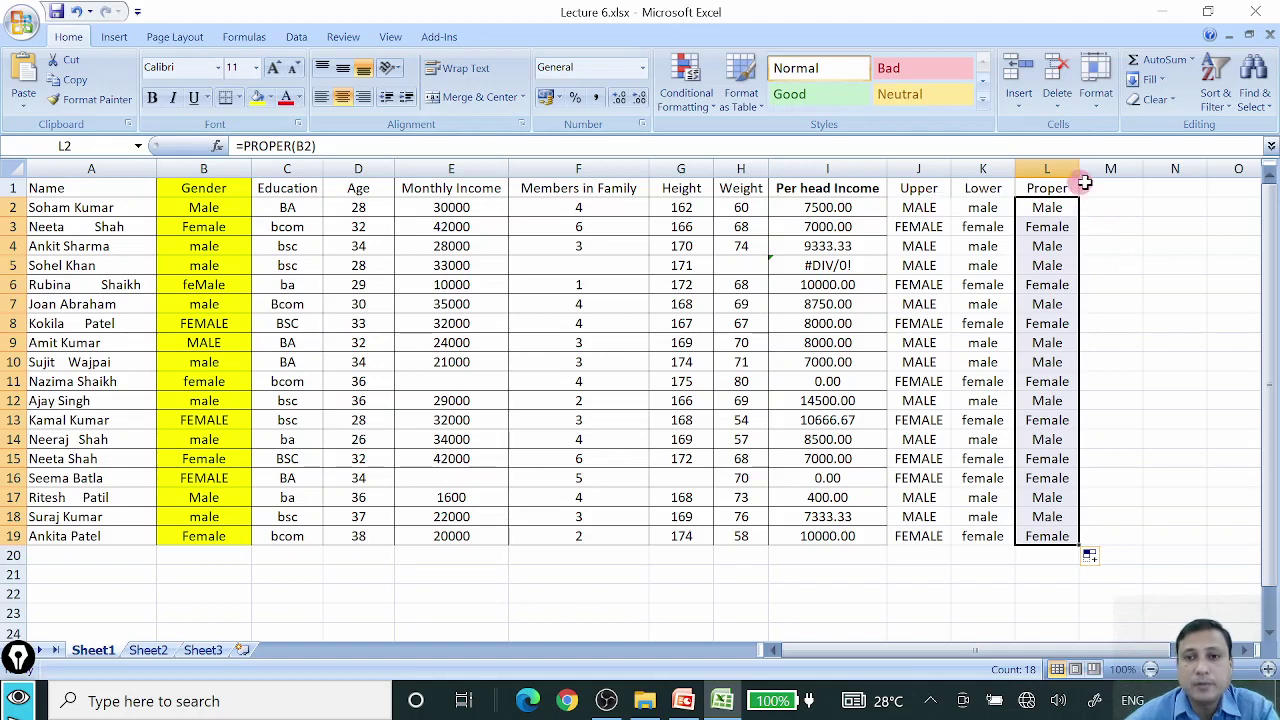
# Add the heading Space in cell M1
pyautogui.click(1112, 190)
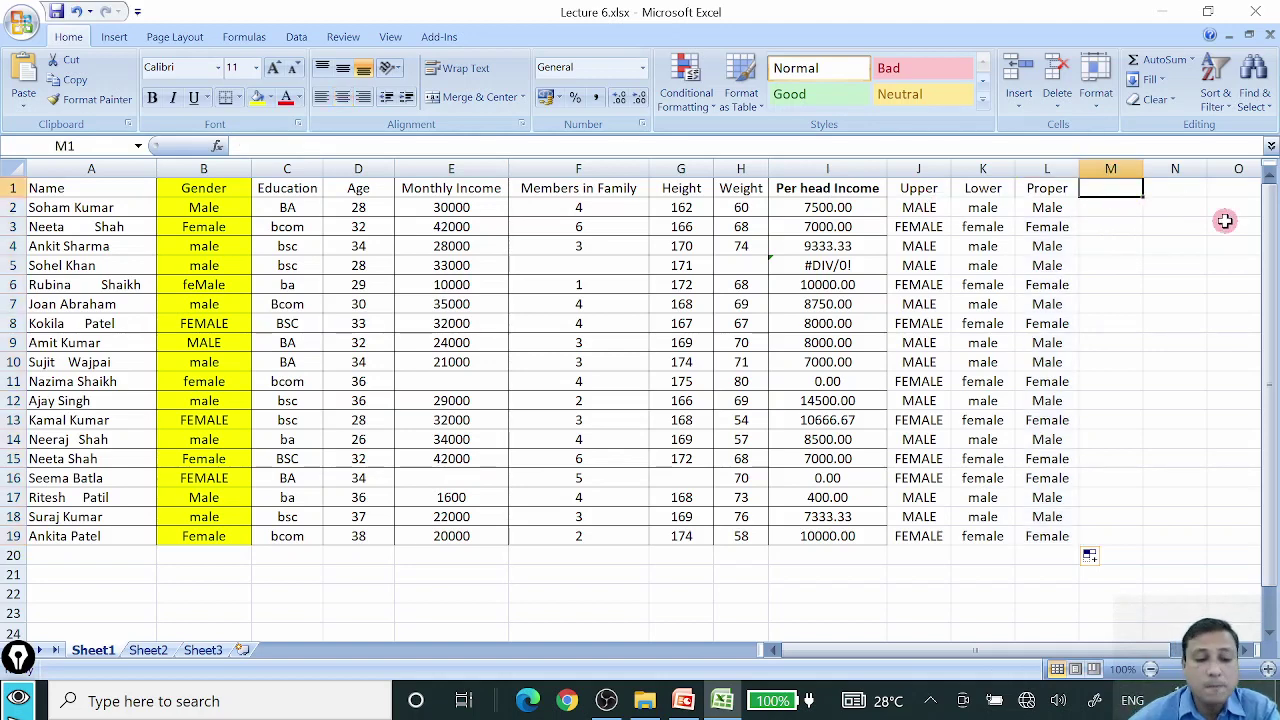
pyautogui.write('Spa')
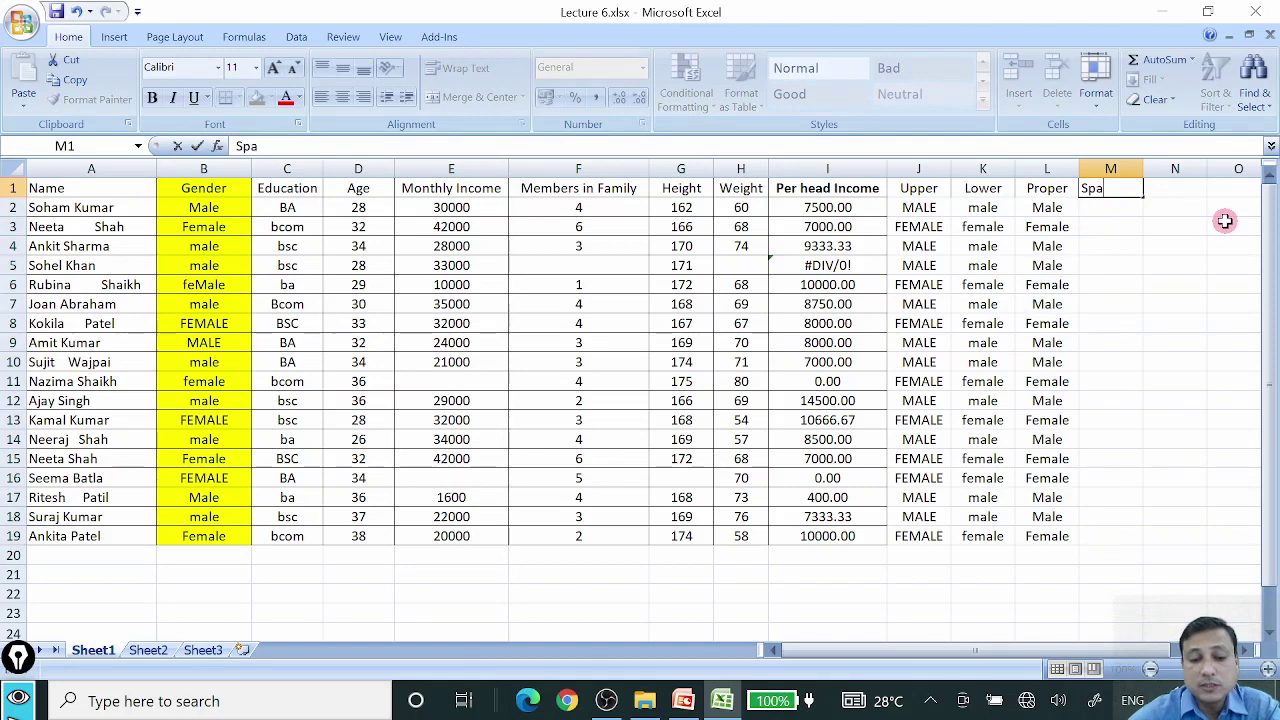
pyautogui.write('ce')
pyautogui.click(1112, 207)
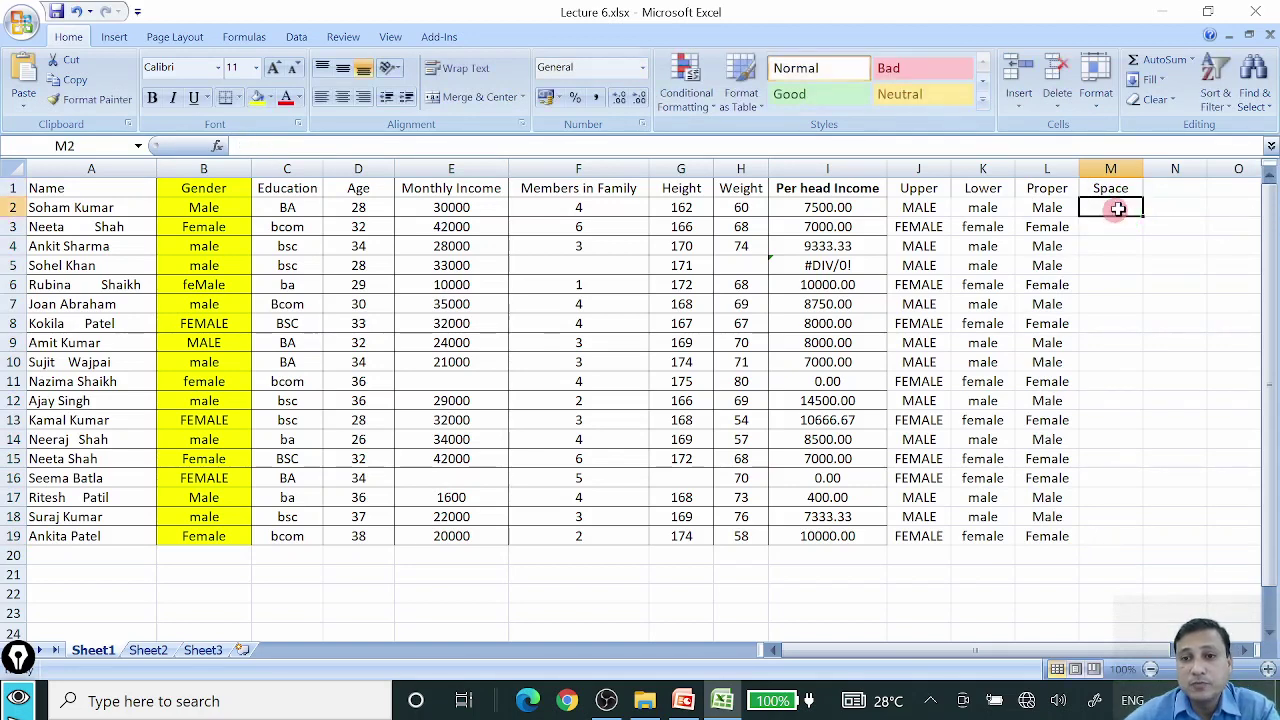
# Shade the Name column cells A1 to A19 with a light orange fill
pyautogui.moveTo(95, 188); pyautogui.dragTo(86, 533)
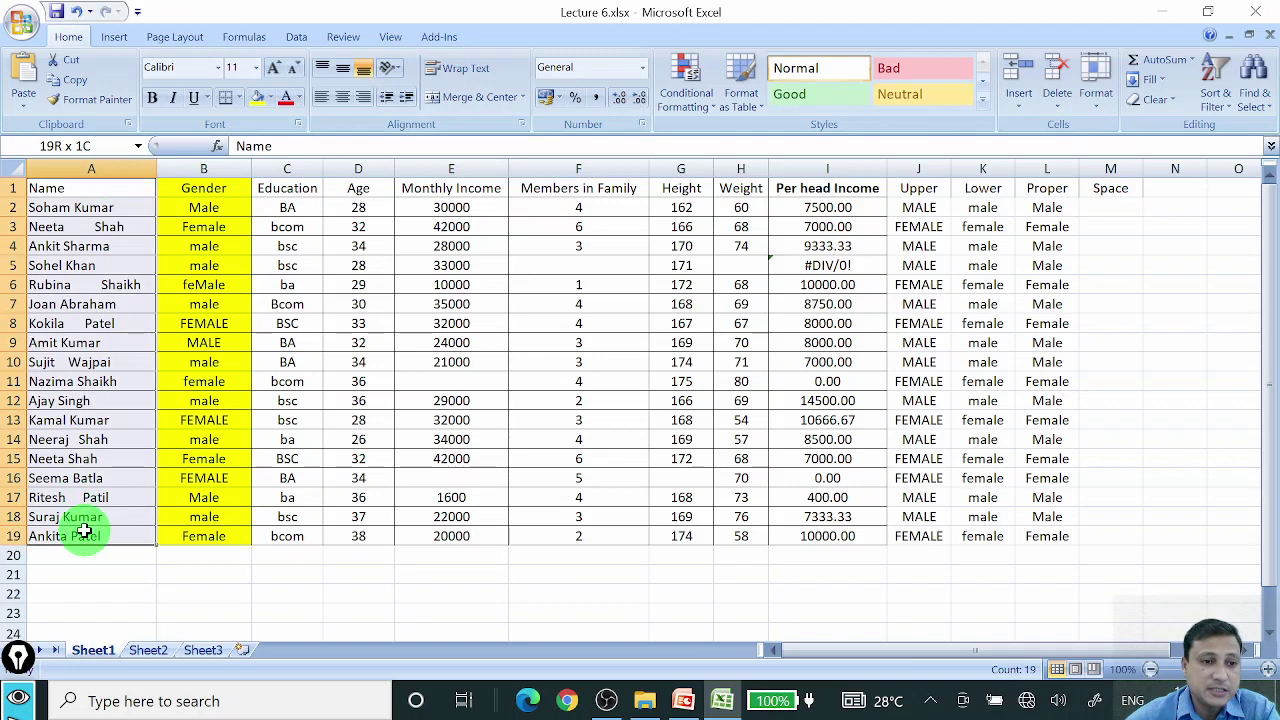
pyautogui.click(271, 97)
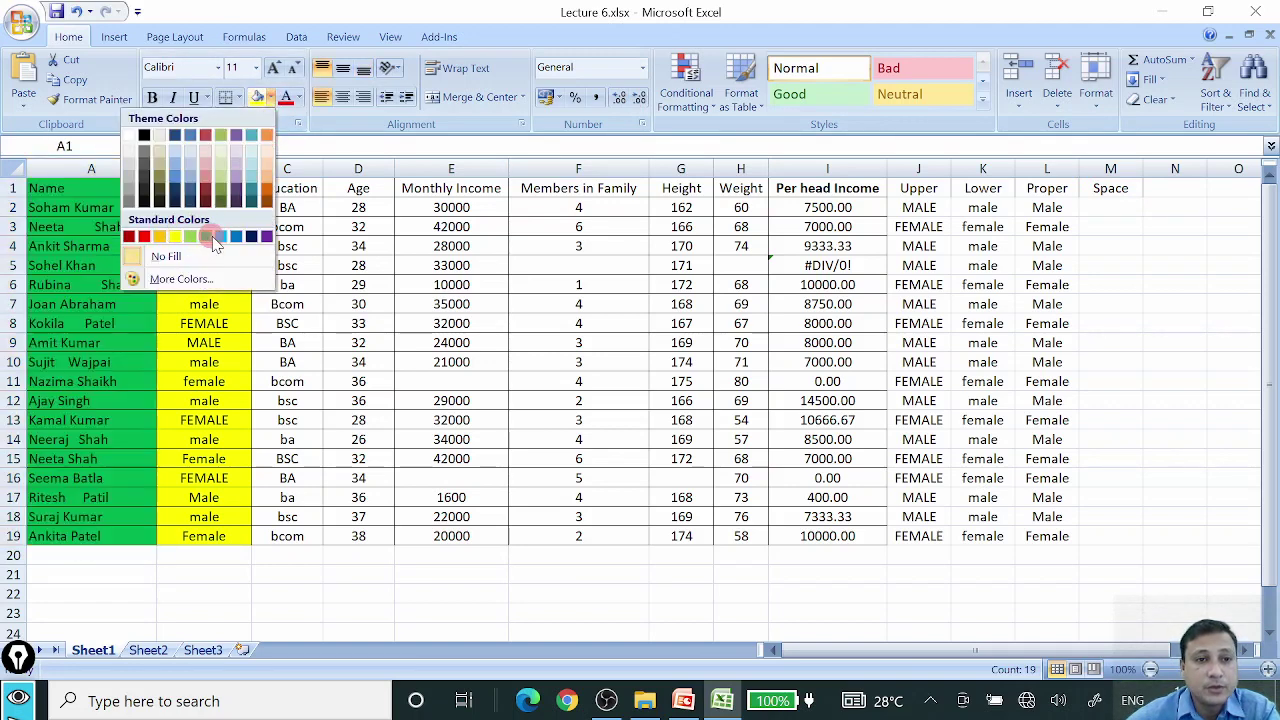
pyautogui.click(266, 156)
pyautogui.click(1150, 190)
pyautogui.click(1105, 190)
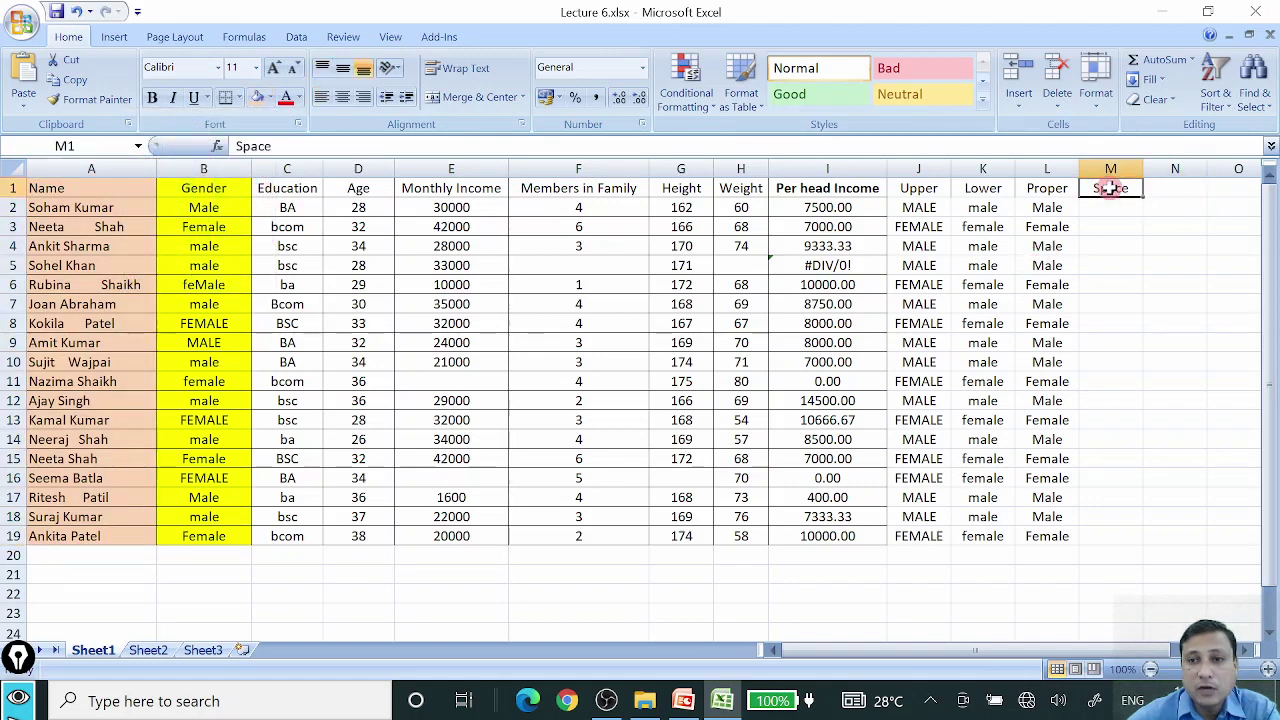
# Widen column M, enter =TRIM(A2) in M2 and fill the formula down to M19
pyautogui.click(1117, 207)
pyautogui.moveTo(1143, 170); pyautogui.dragTo(1177, 174)
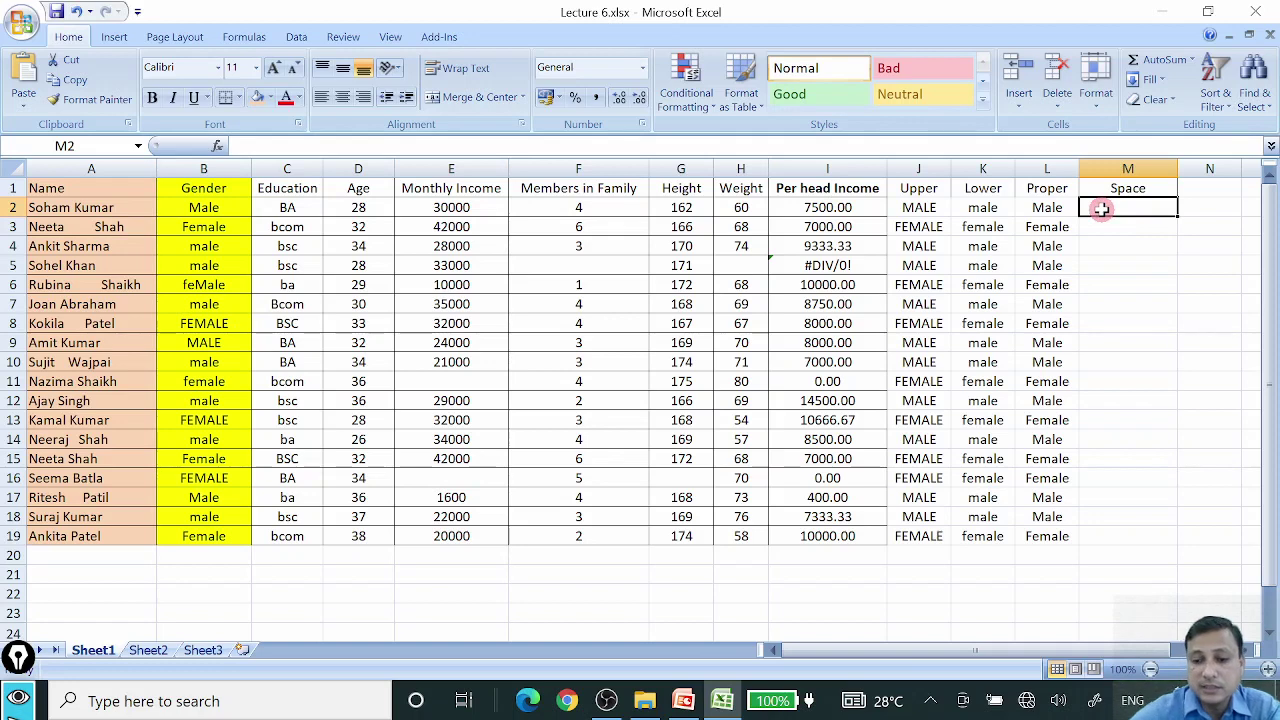
pyautogui.write('=trim')
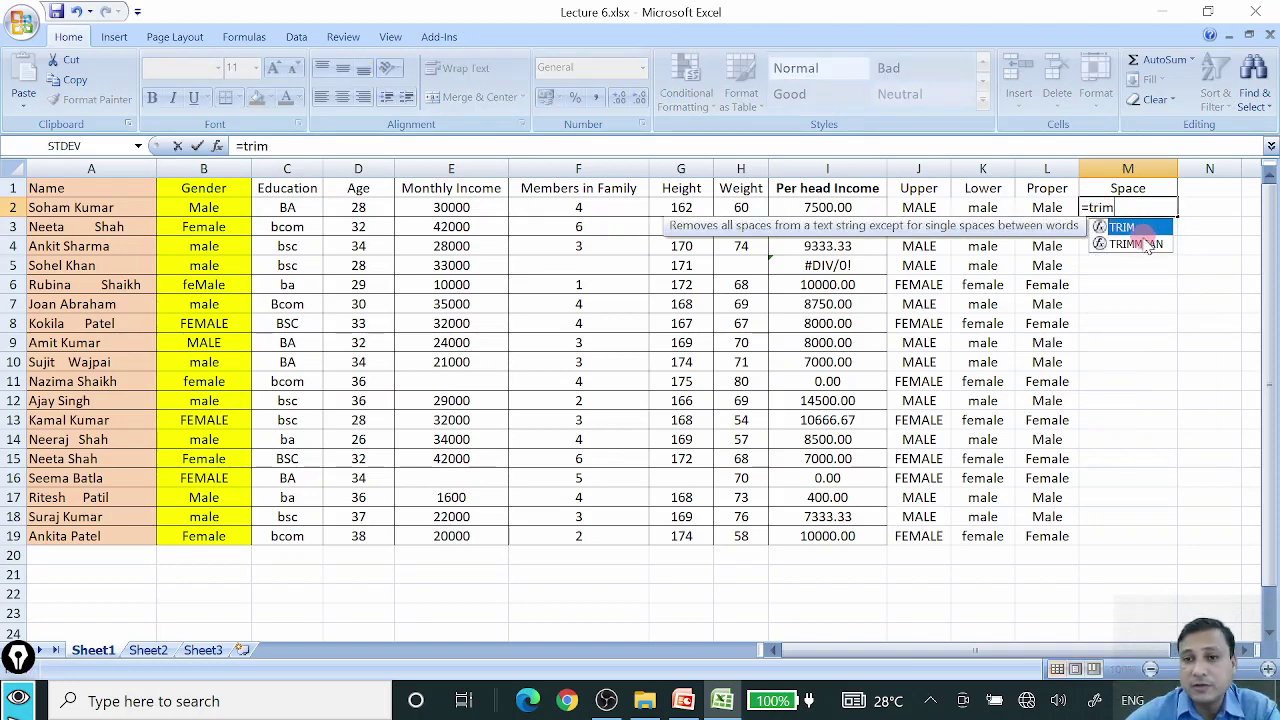
pyautogui.doubleClick(1148, 230)
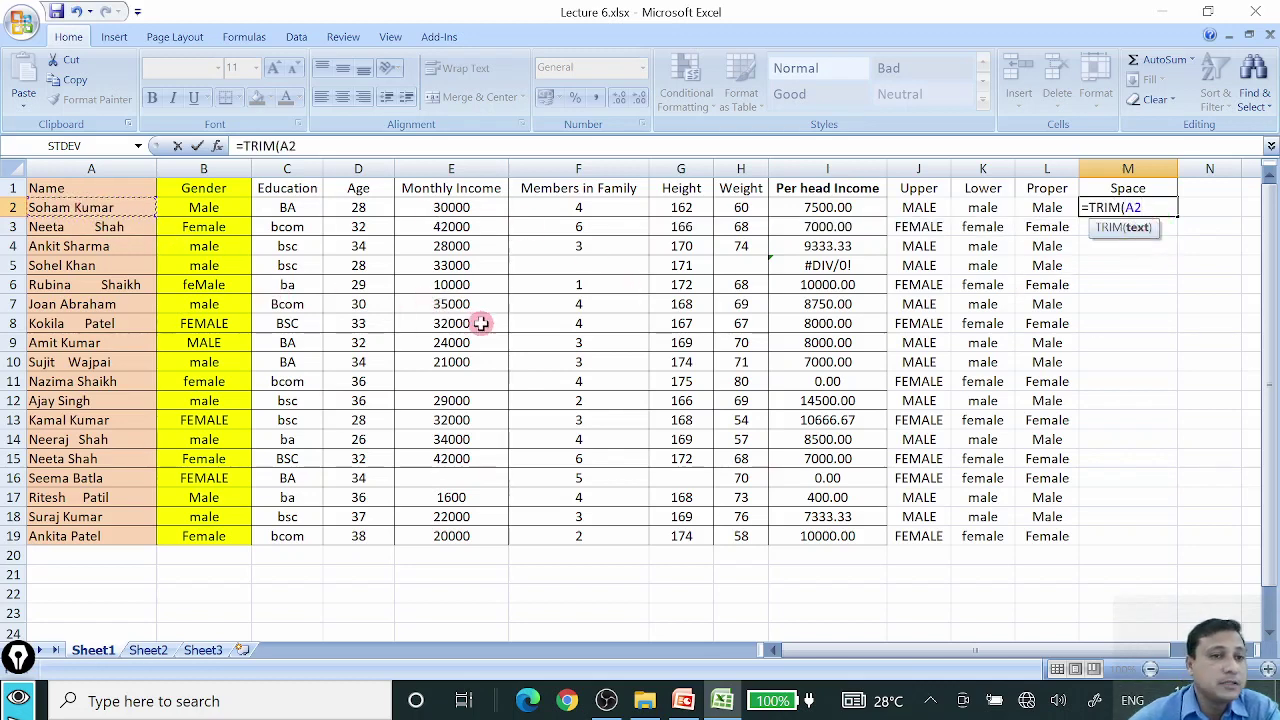
pyautogui.write(')')
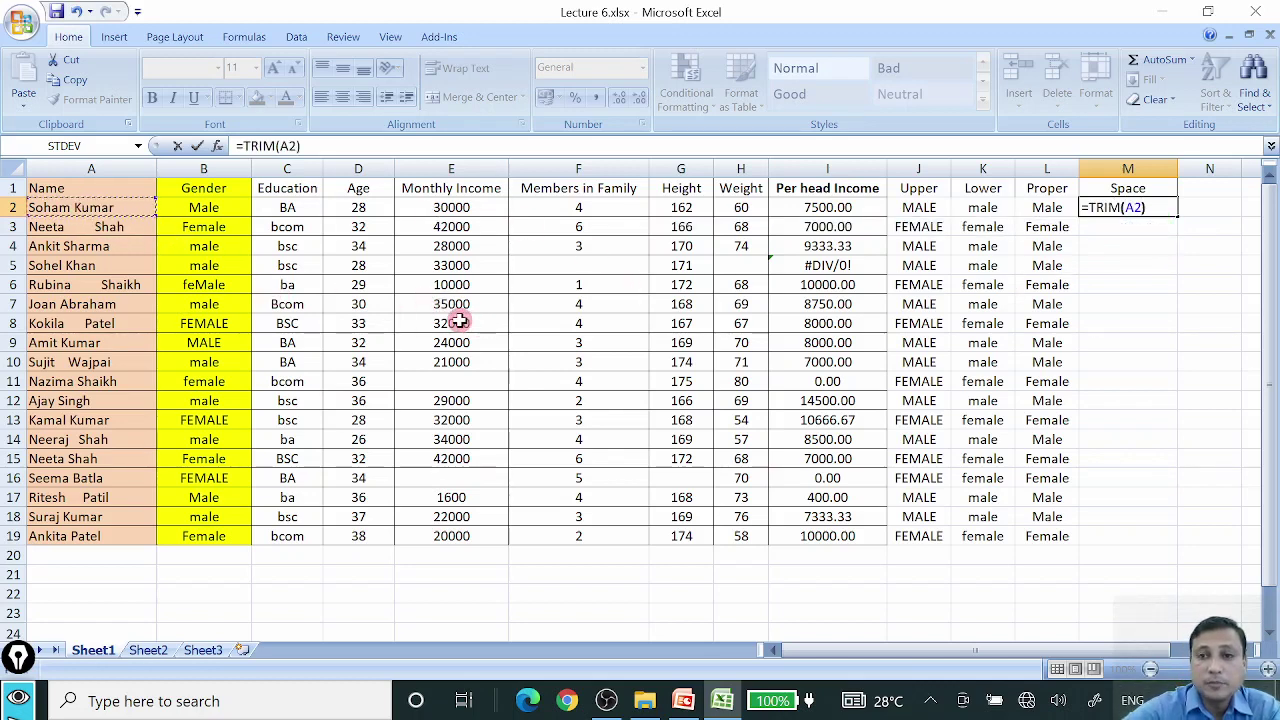
pyautogui.press('Return')
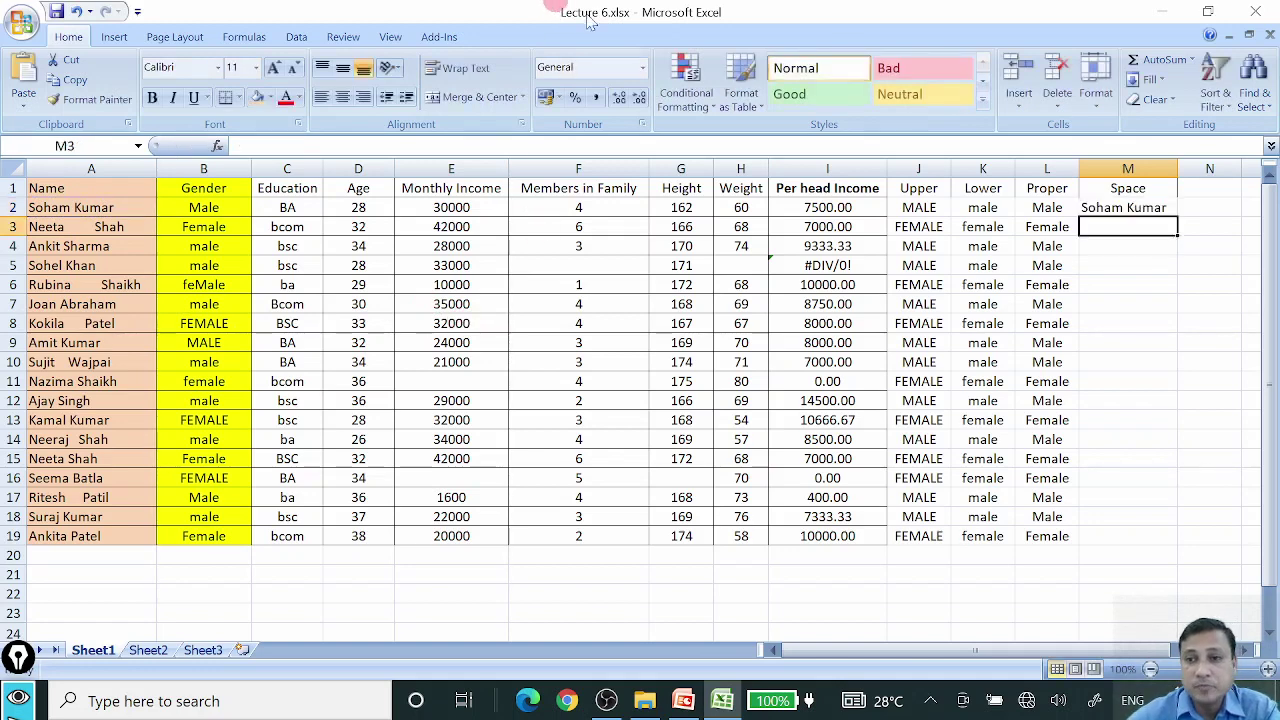
pyautogui.click(1133, 210)
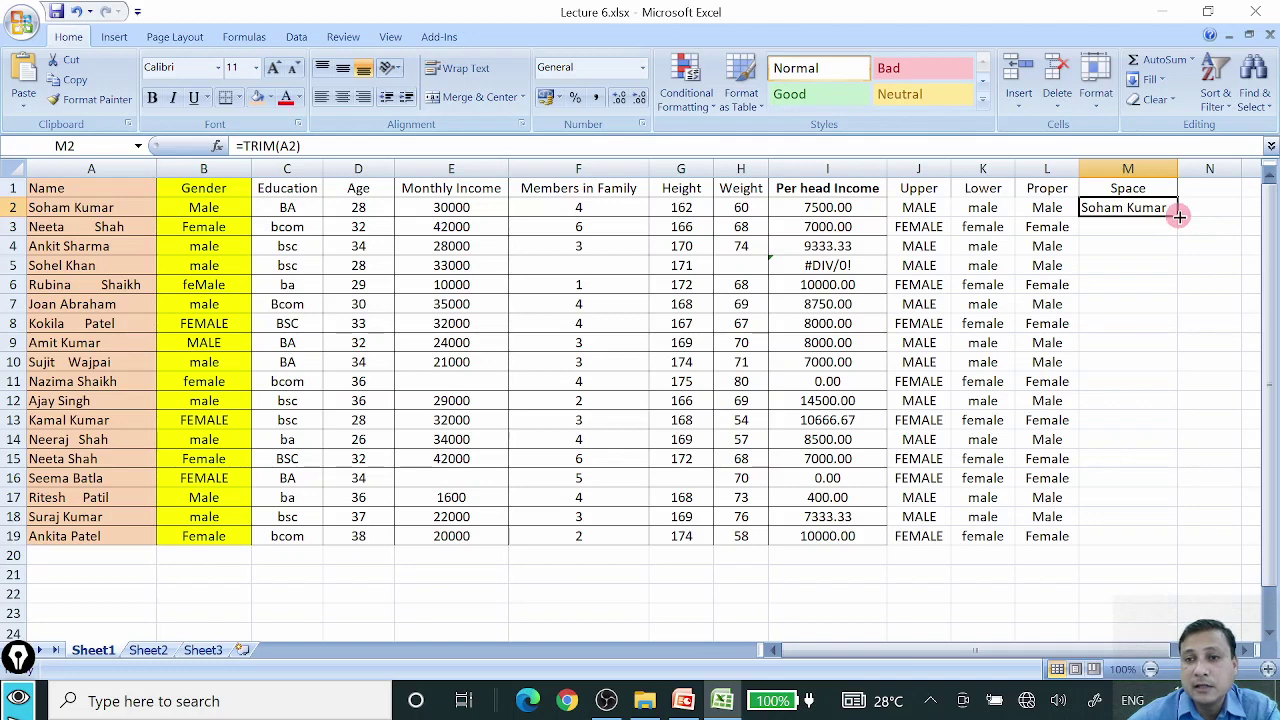
pyautogui.moveTo(1178, 216); pyautogui.dragTo(1153, 536)
pyautogui.click(1044, 594)
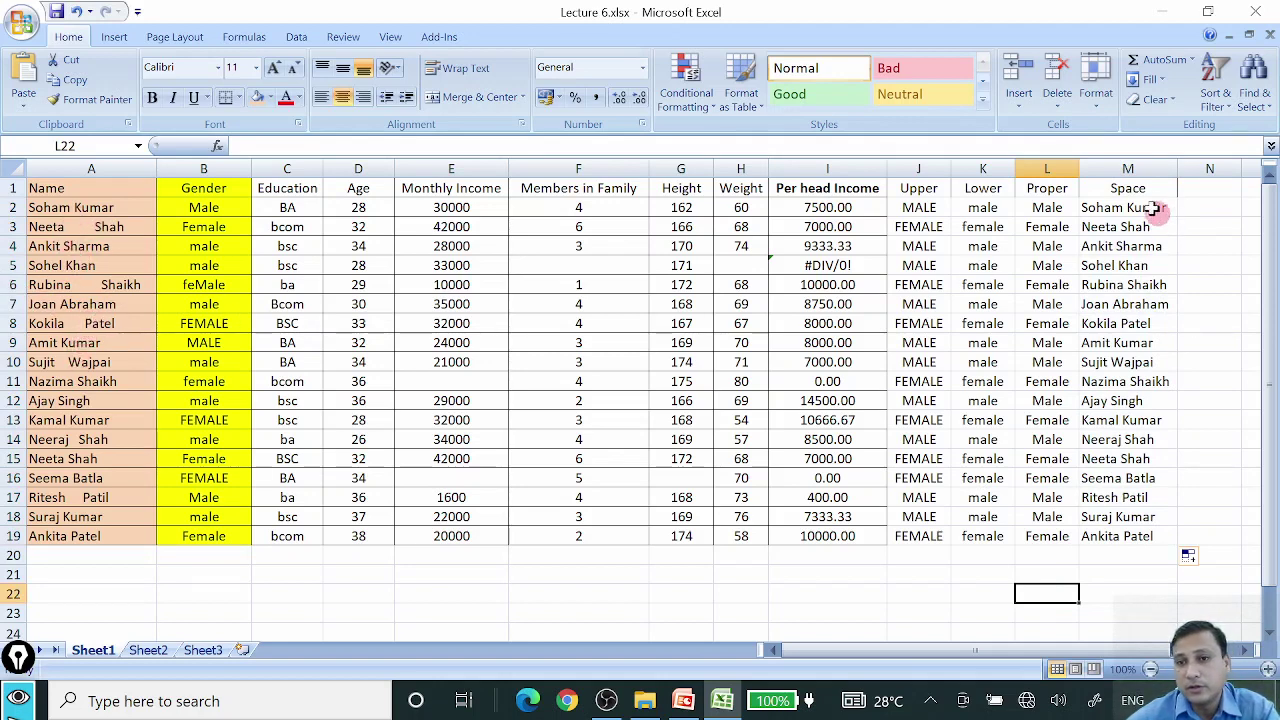
# Review the trimmed names in column M and switch to the data cleaning presentation in PowerPoint
pyautogui.moveTo(1125, 188); pyautogui.dragTo(1109, 543)
pyautogui.click(1030, 572)
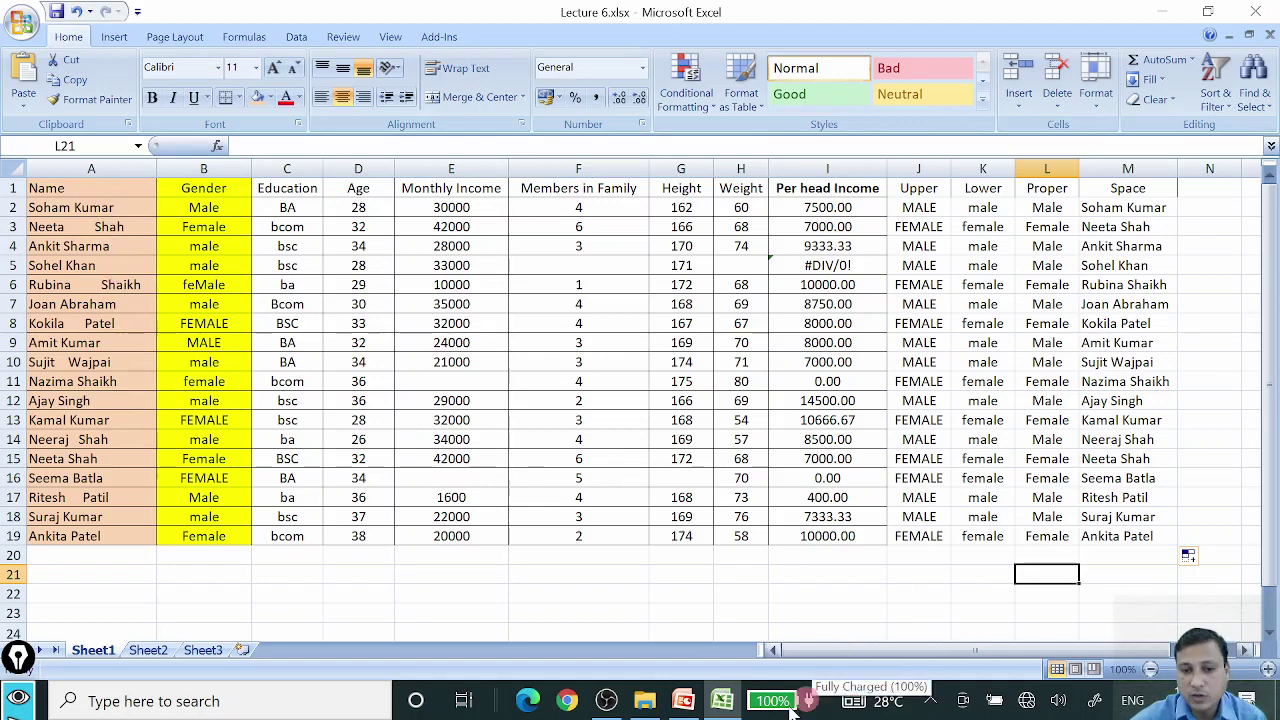
pyautogui.click(683, 701)
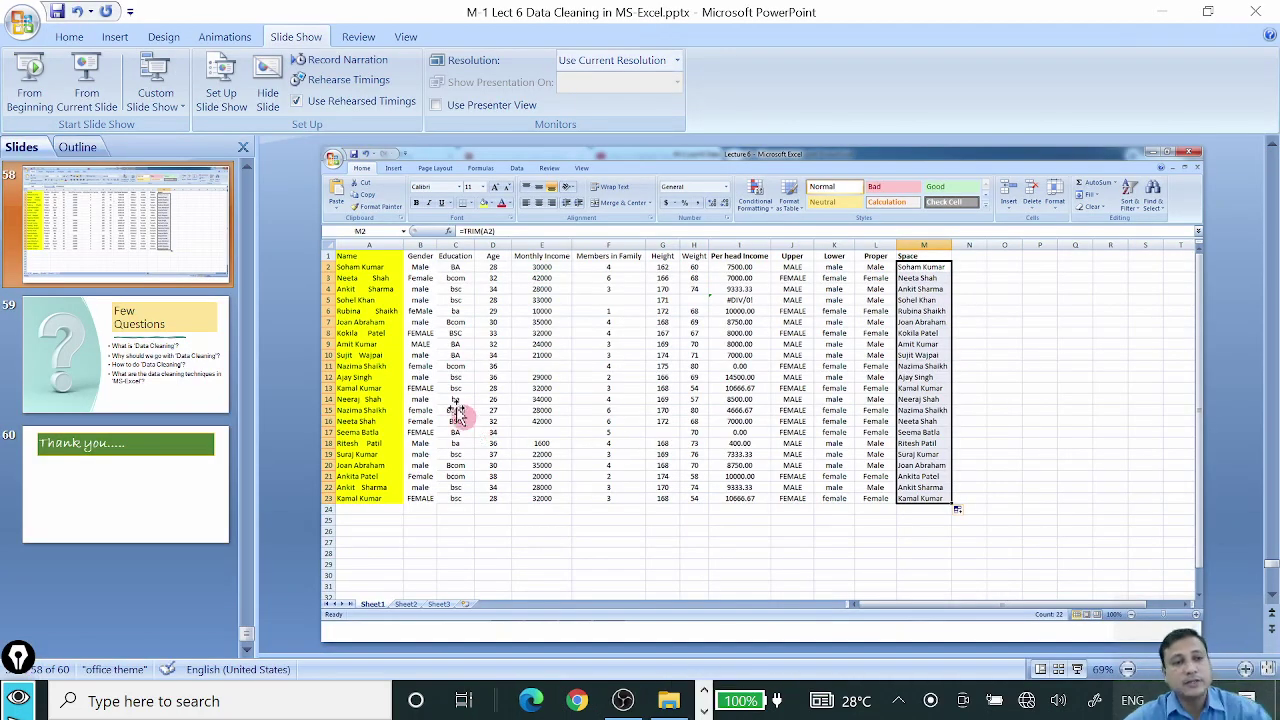